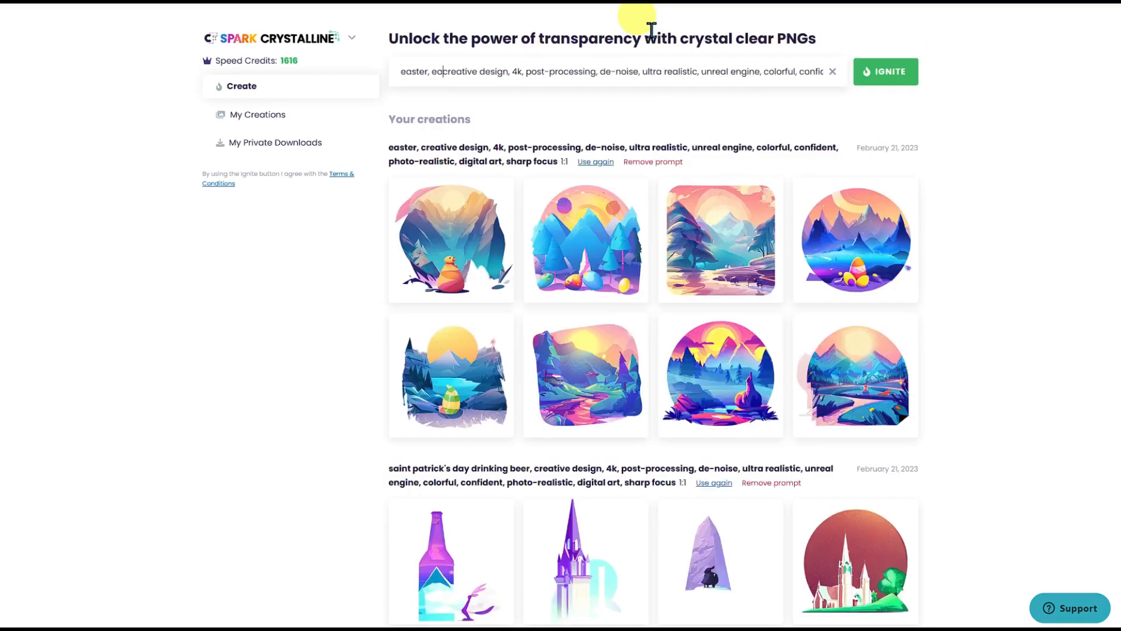
Add "easter bunny, easter eggs," to the image prompt between "easter," and "creative design"
type("easter bunny,")
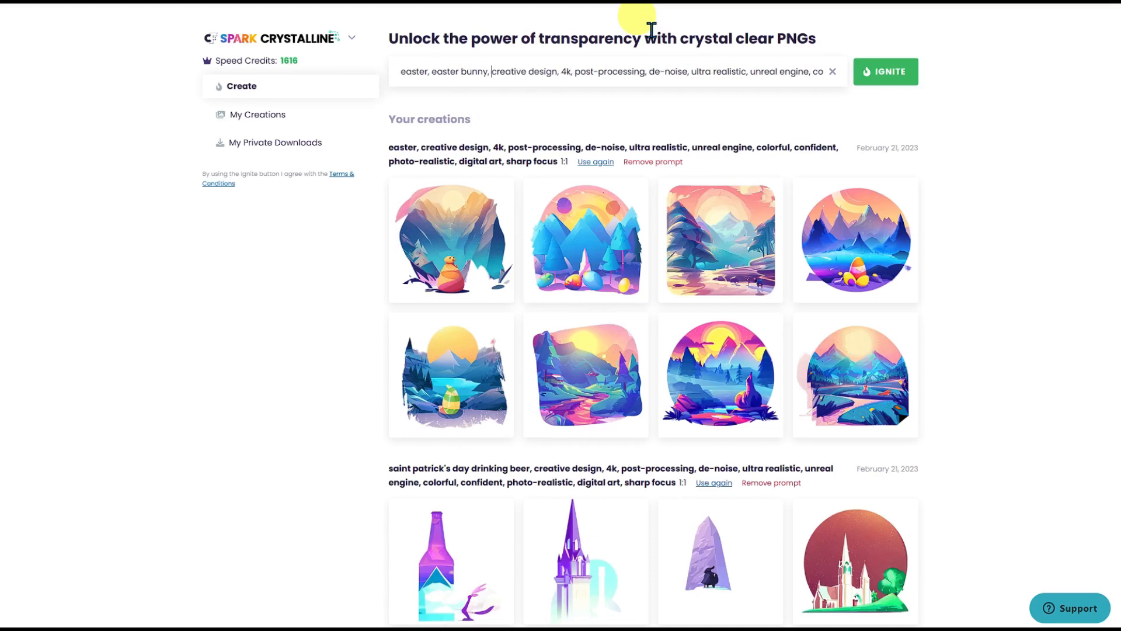
type(" easter eggs")
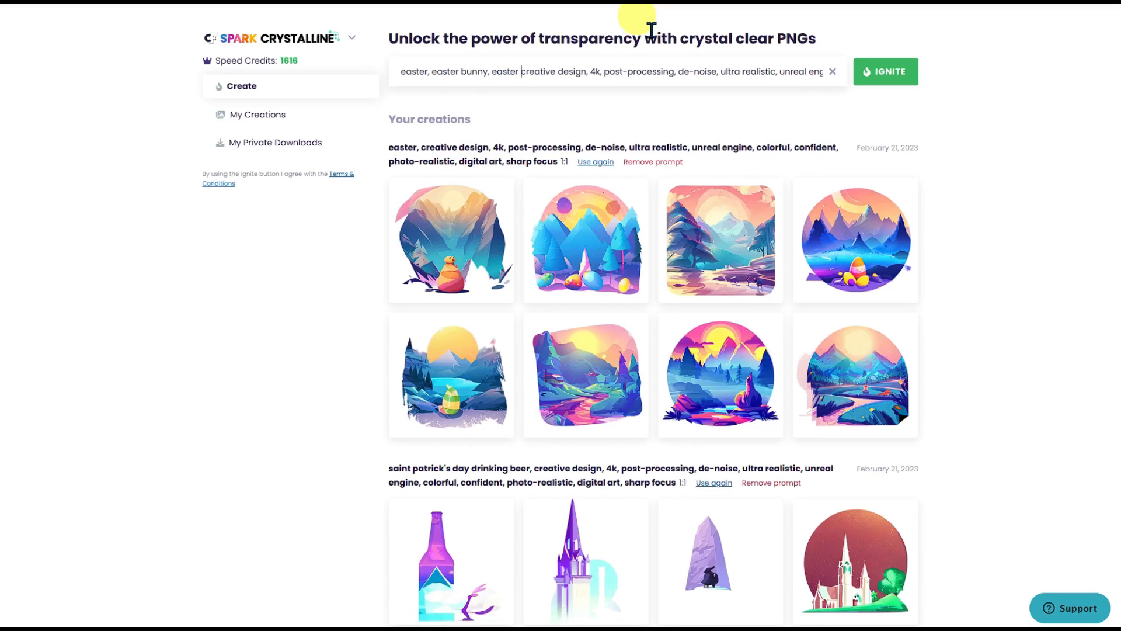
type(",")
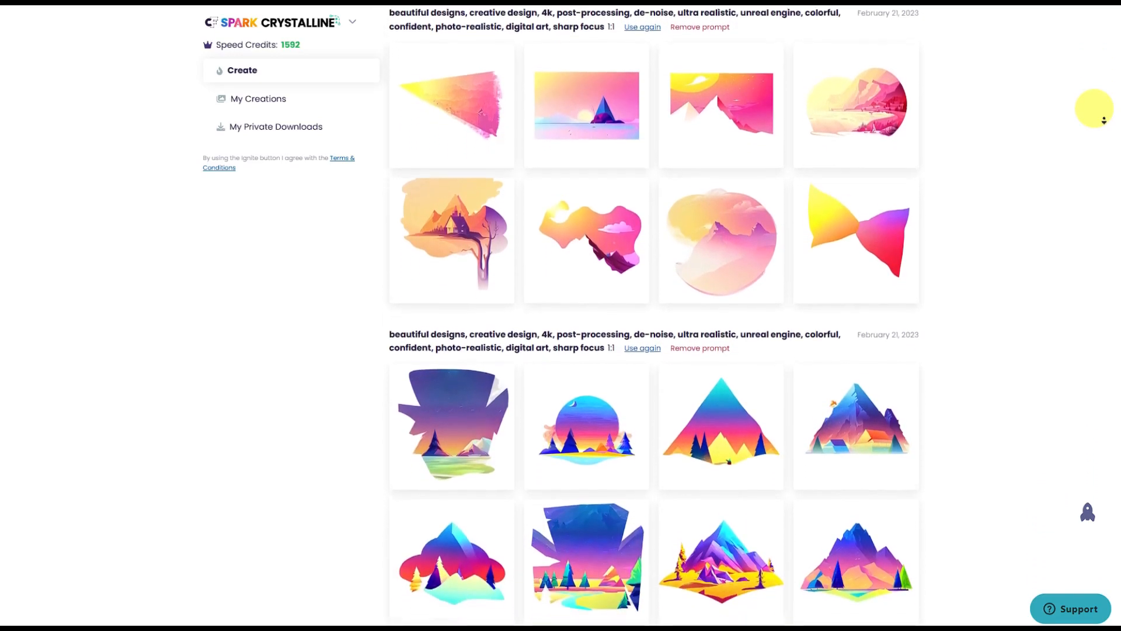
scroll(1097, 111, "down", 1)
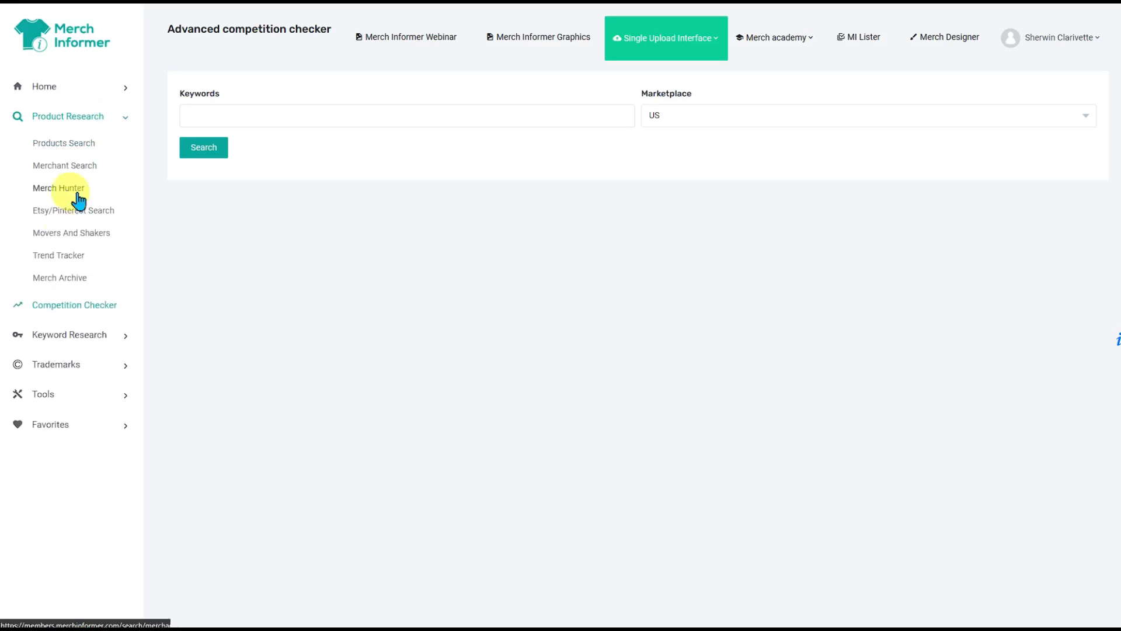
In Merch Informer, open Movers And Shakers and search Merch By Amazon Shirts in the US marketplace with the type set to Weekly
left_click(67, 234)
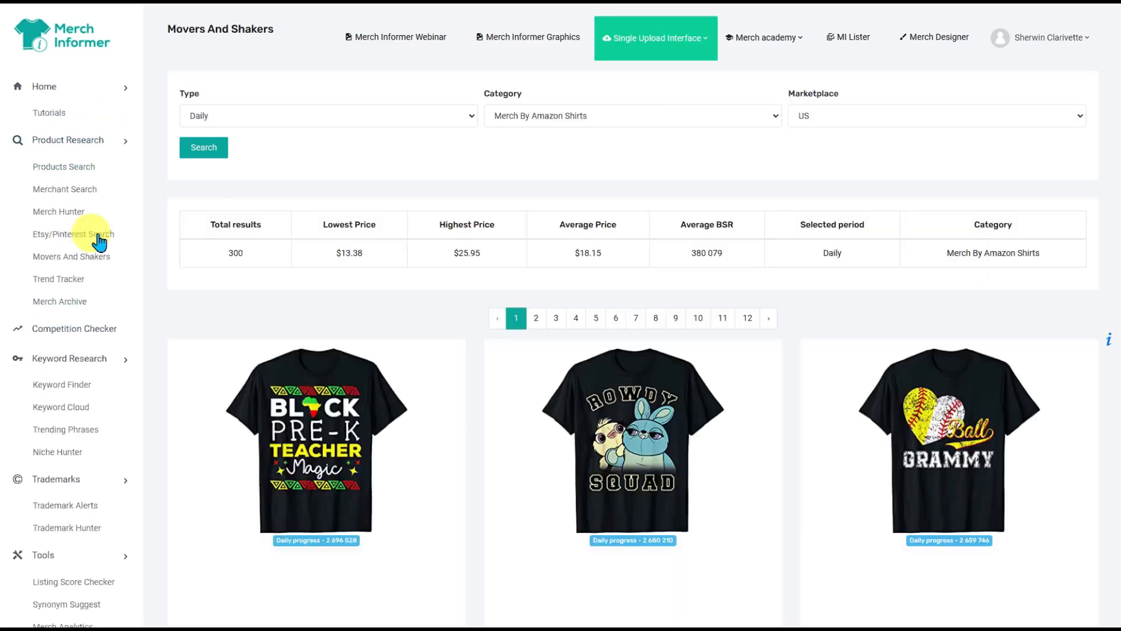
left_click(432, 121)
left_click(234, 144)
left_click(204, 148)
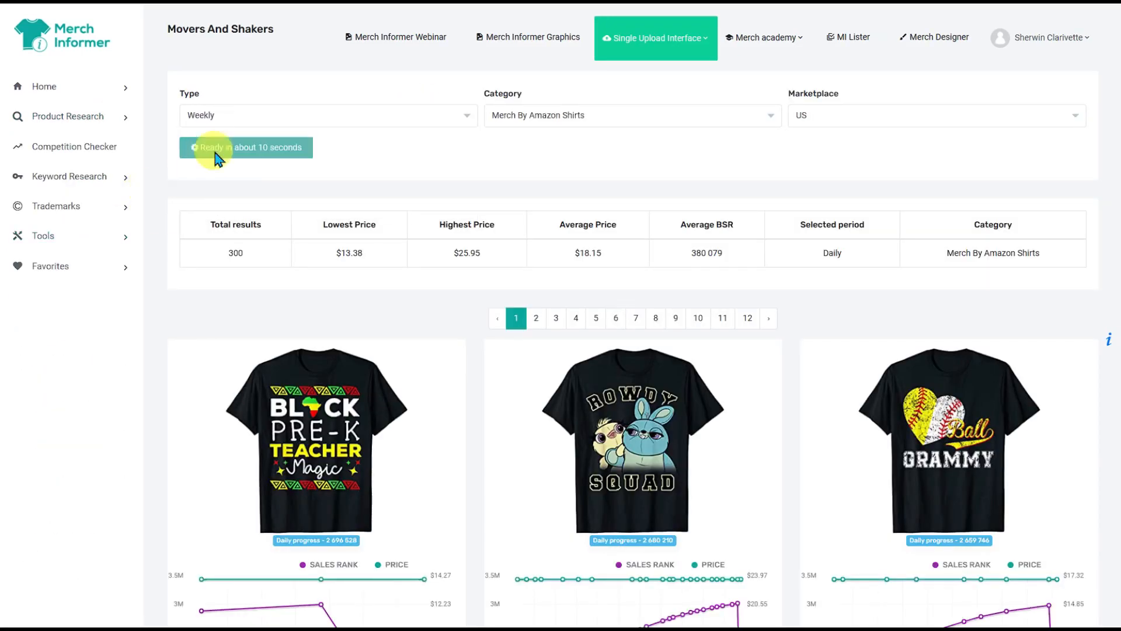
middle_click(148, 145)
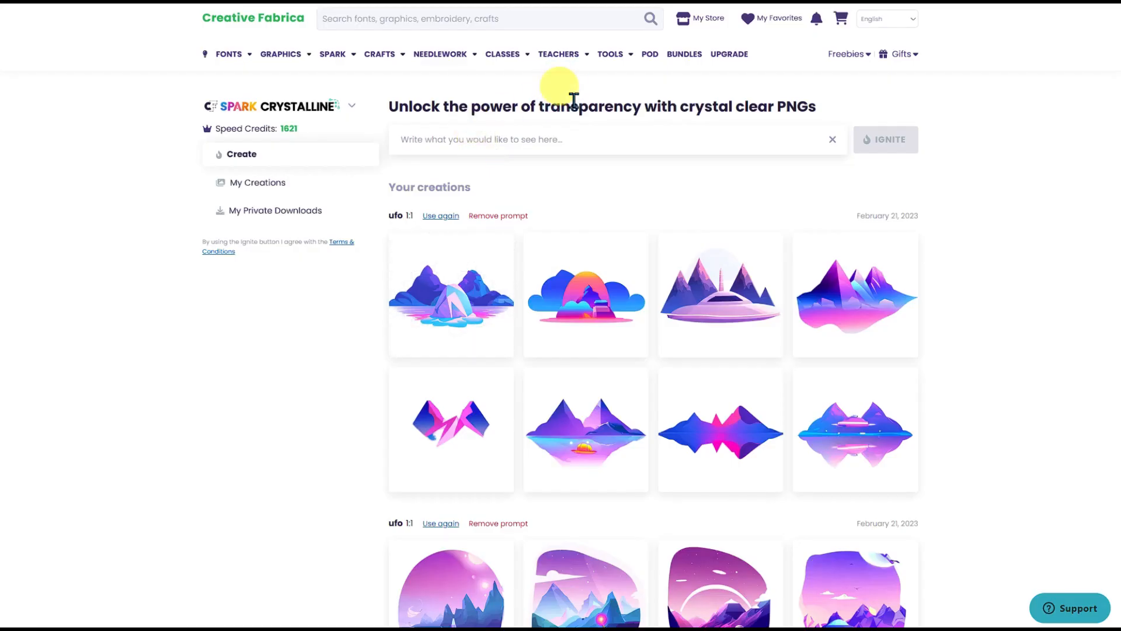
In Creative Fabrica's Spark Crystalline, generate images from the prompt "saint patrick's day"
type("saint")
key("BackSpace")
type("aint patr")
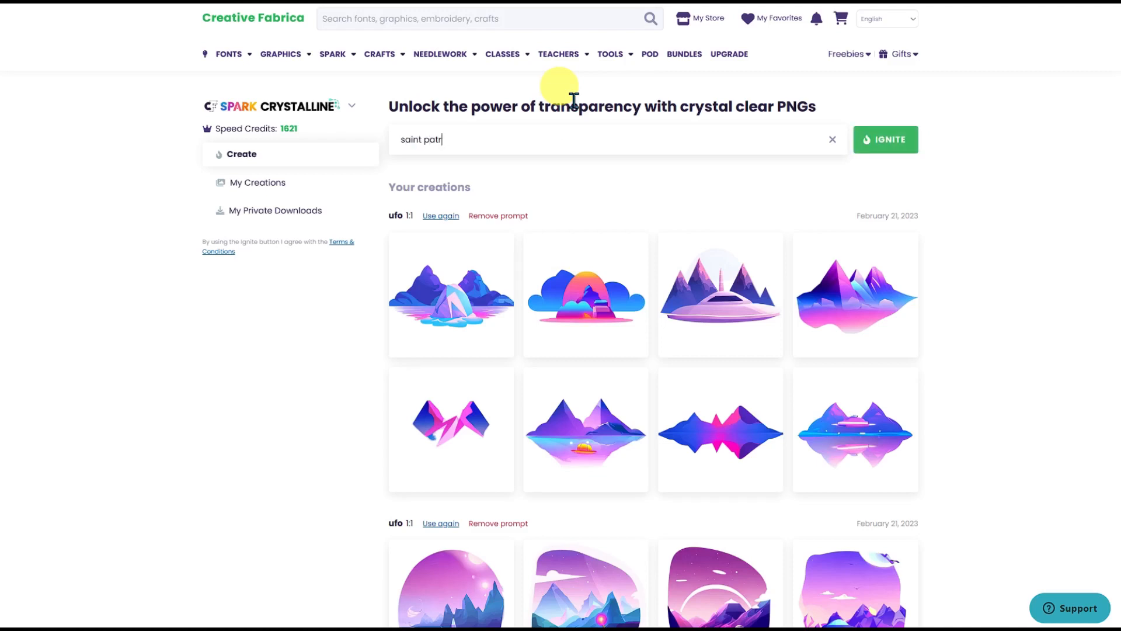
type("ick's day")
left_click(886, 140)
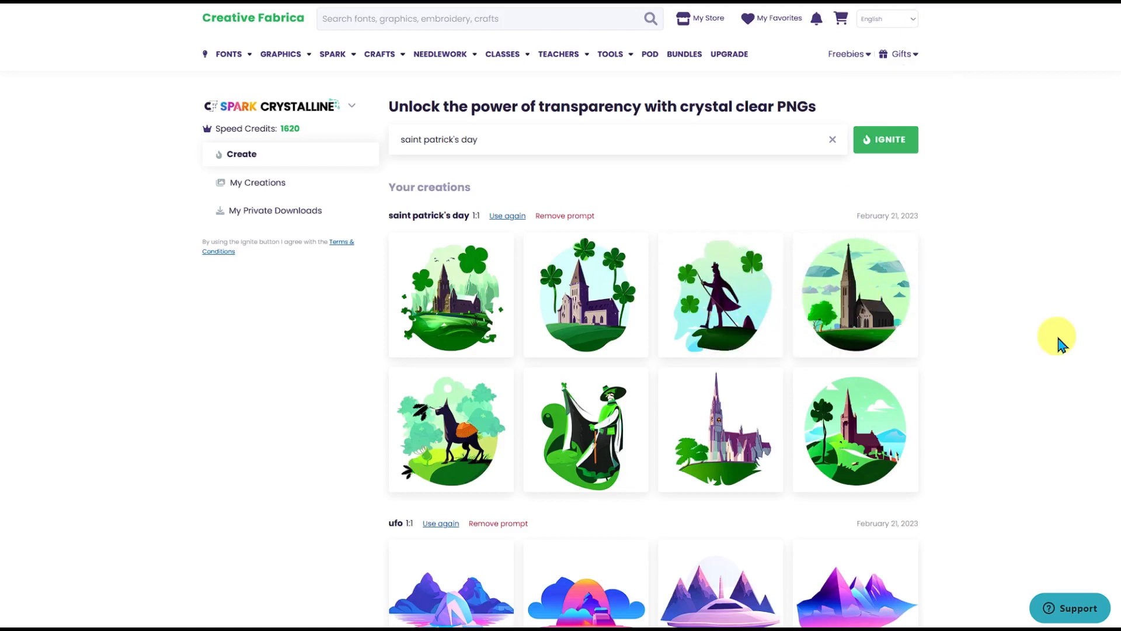
Extend the prompt to "saint patrick's day, beer", generate new images and look over the results
left_click(611, 142)
type(", beer")
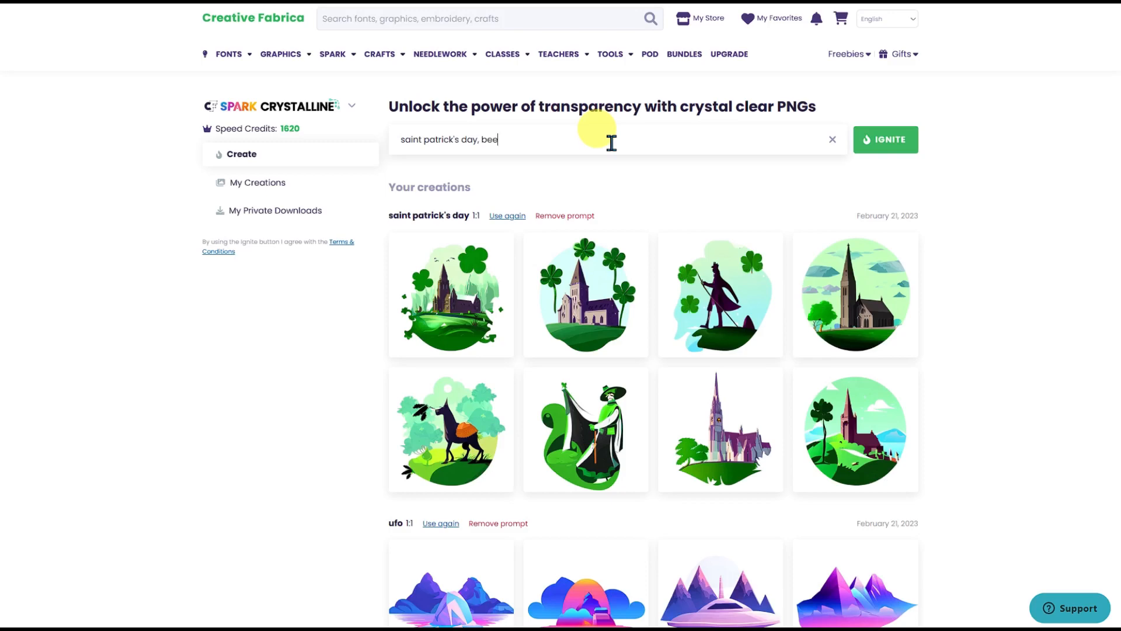
left_click(903, 151)
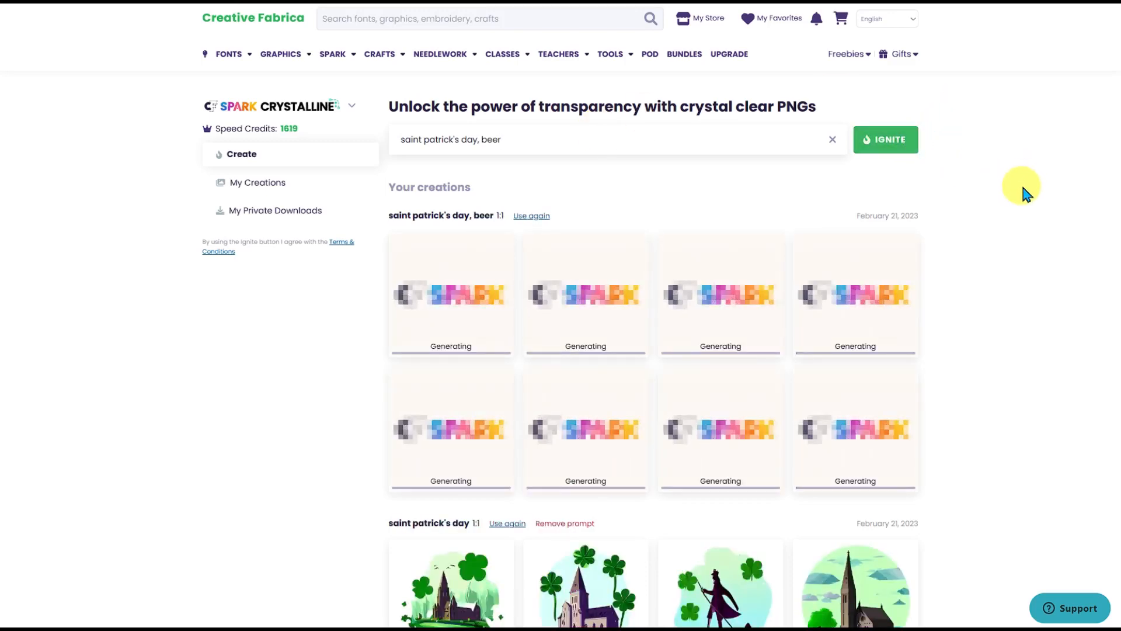
scroll(1023, 188, "down", 6)
mouse_move(863, 238)
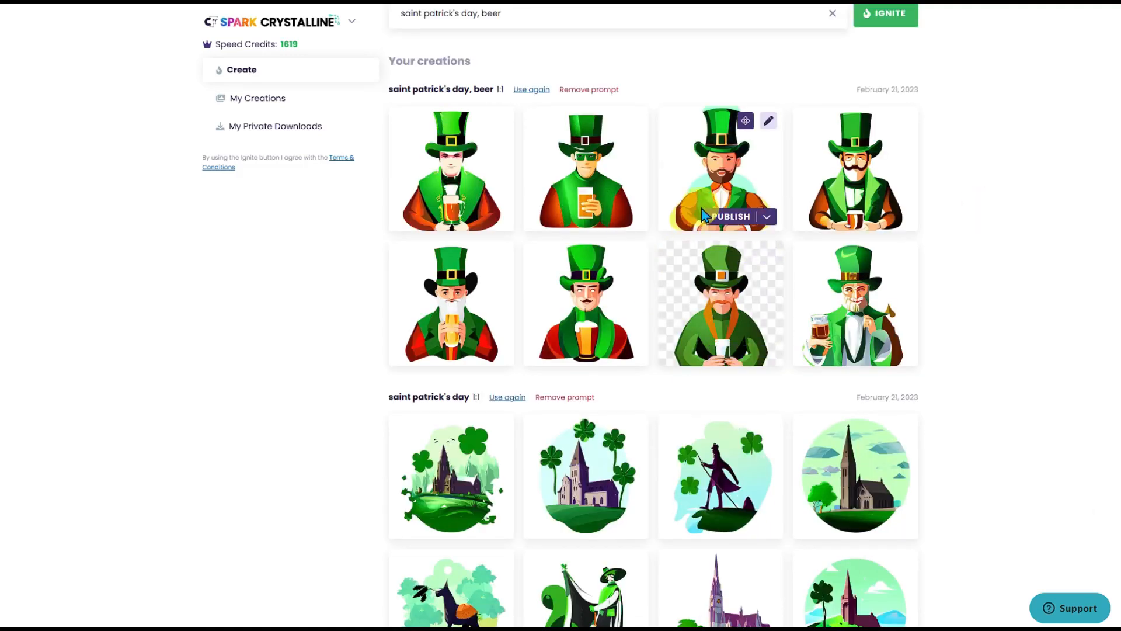
Append "creative design, 4k, post-processing, de-noise, ultra realistic, unreal engine, colorful, confident, photo-realistic, digital art, sharp focus" to the prompt and generate images
scroll(698, 225, "up", 2)
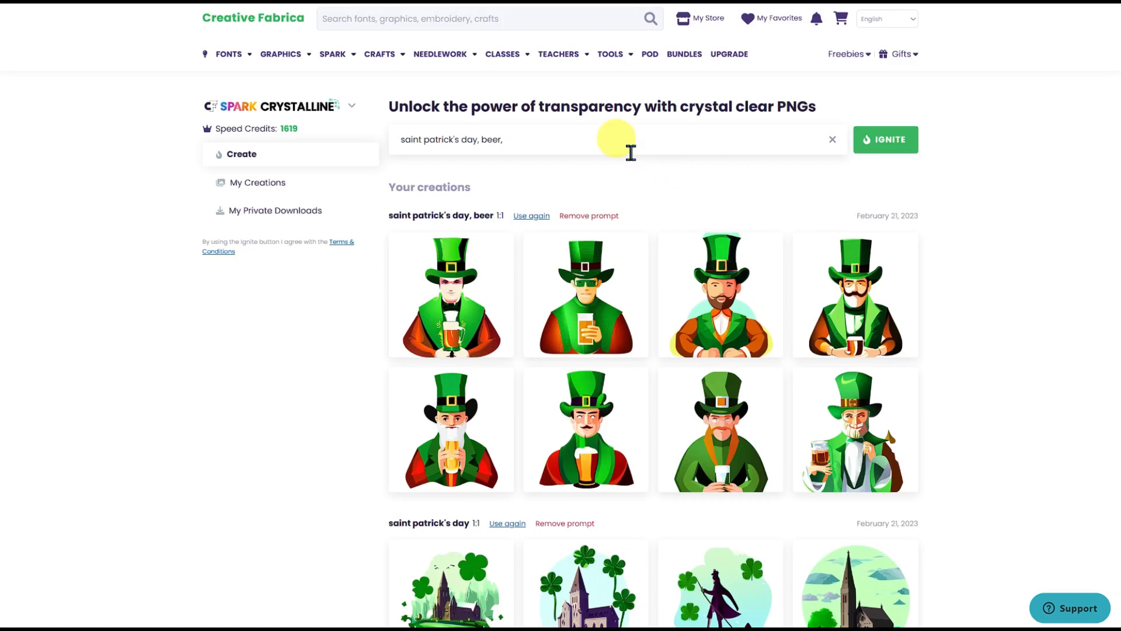
left_click(603, 139)
key("BackSpace")
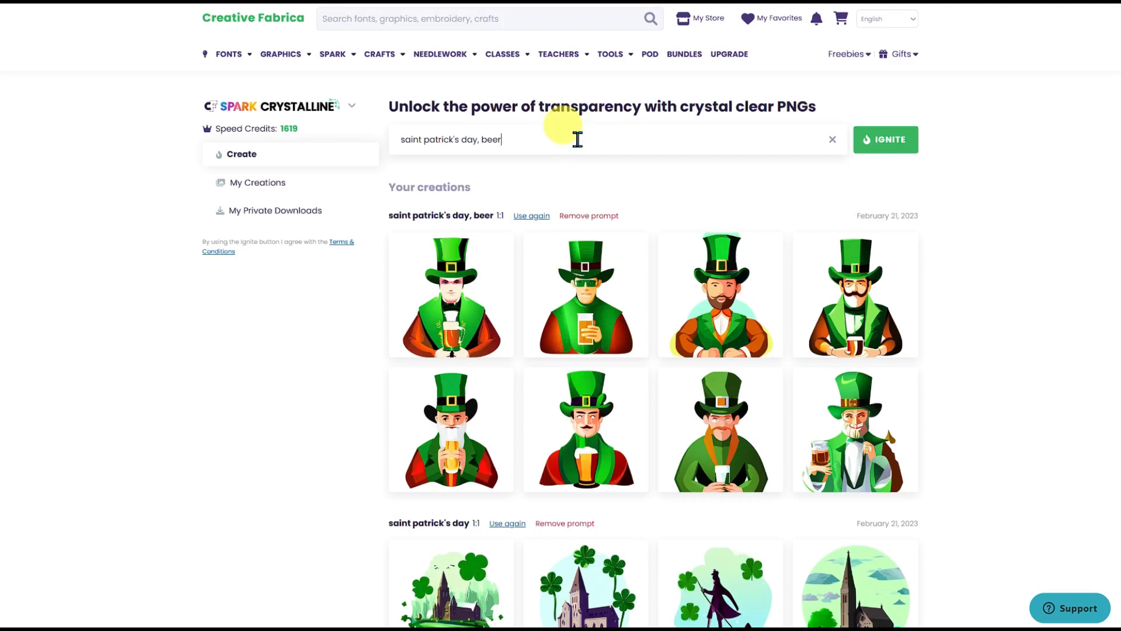
type(",")
type("creative design, 4k, post-processing, de-noise, ultra realistic, unreal engine, colorful, confident, photo realistic, digital art, sharp focus,")
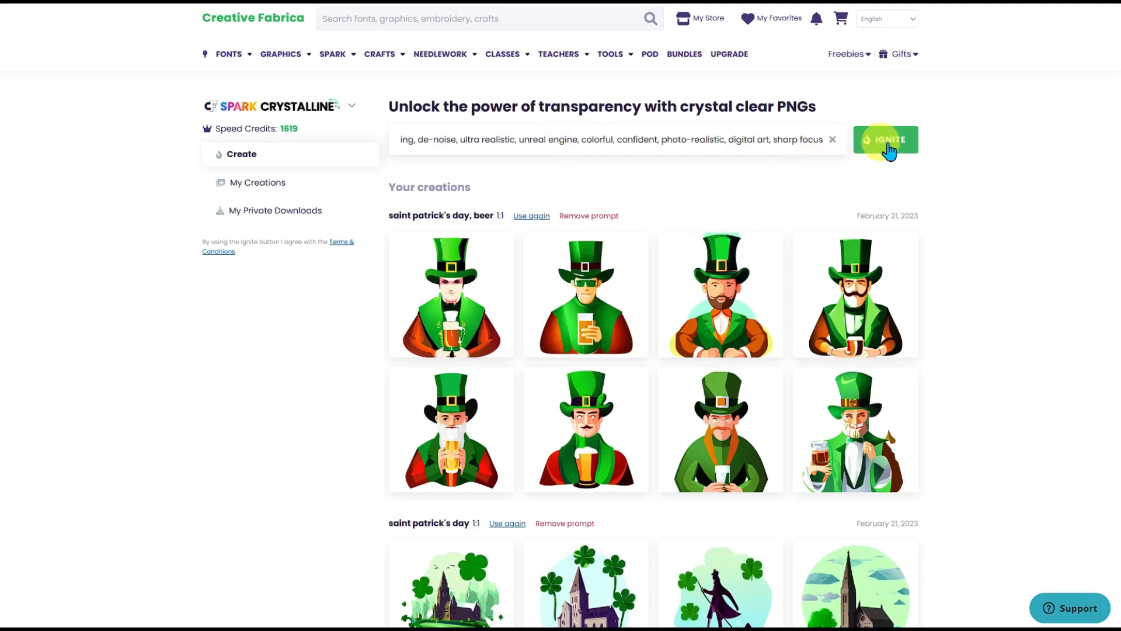
left_click(880, 140)
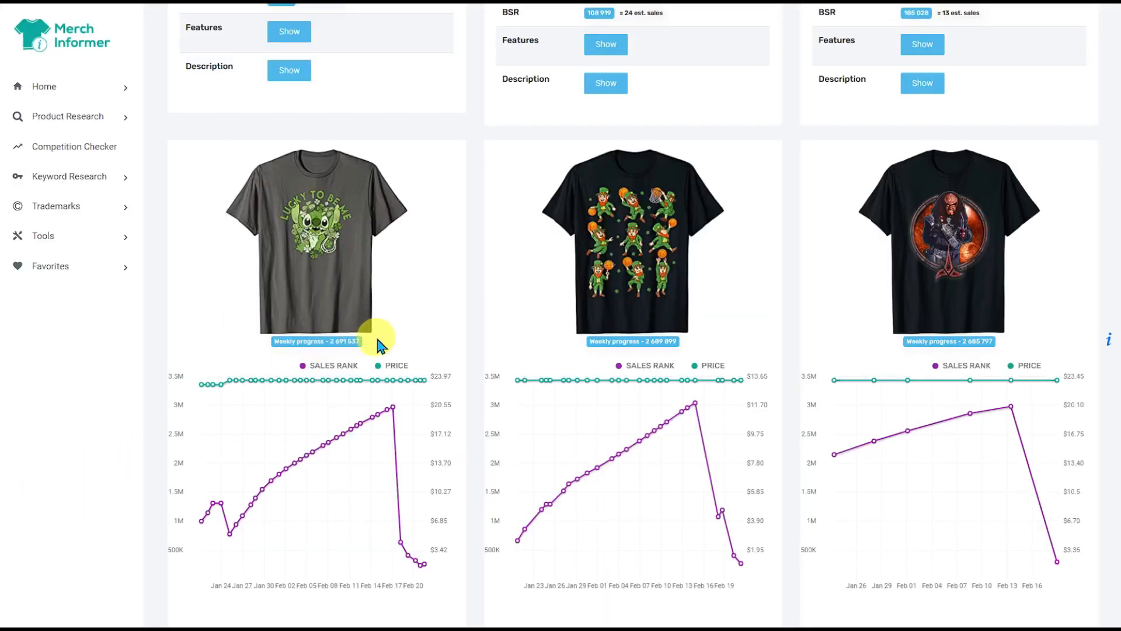
In Merch Informer, examine the shirt designs and sales rank charts on the first page of weekly Movers And Shakers results for niche ideas
scroll(378, 341, "down", 10)
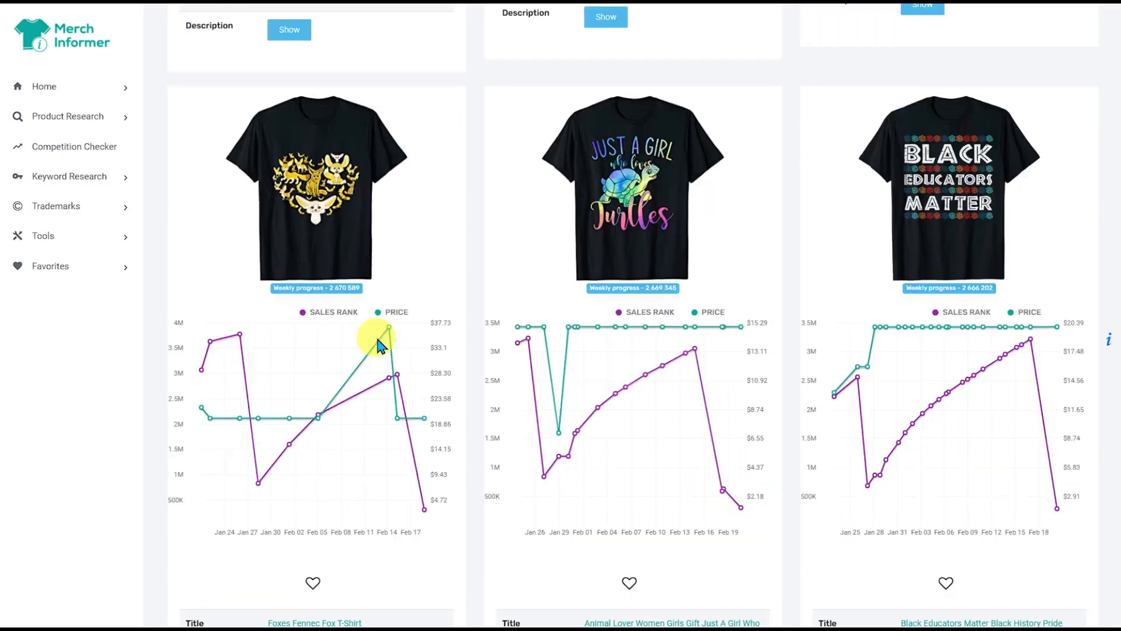
scroll(626, 264, "down", 10)
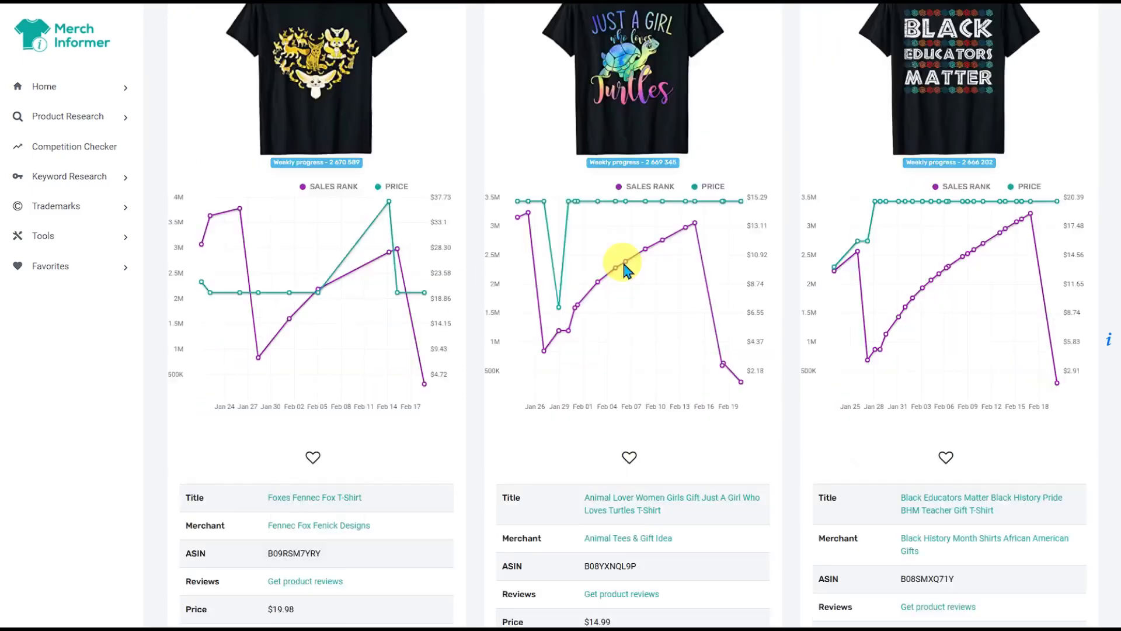
scroll(622, 263, "down", 3)
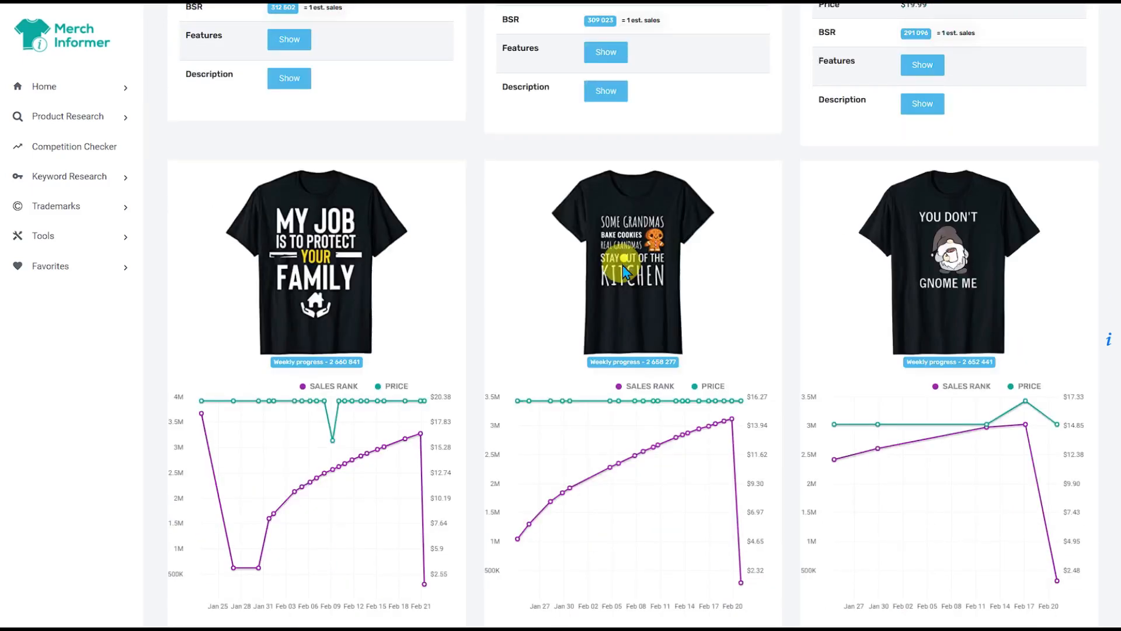
scroll(623, 275, "down", 4)
scroll(624, 274, "down", 8)
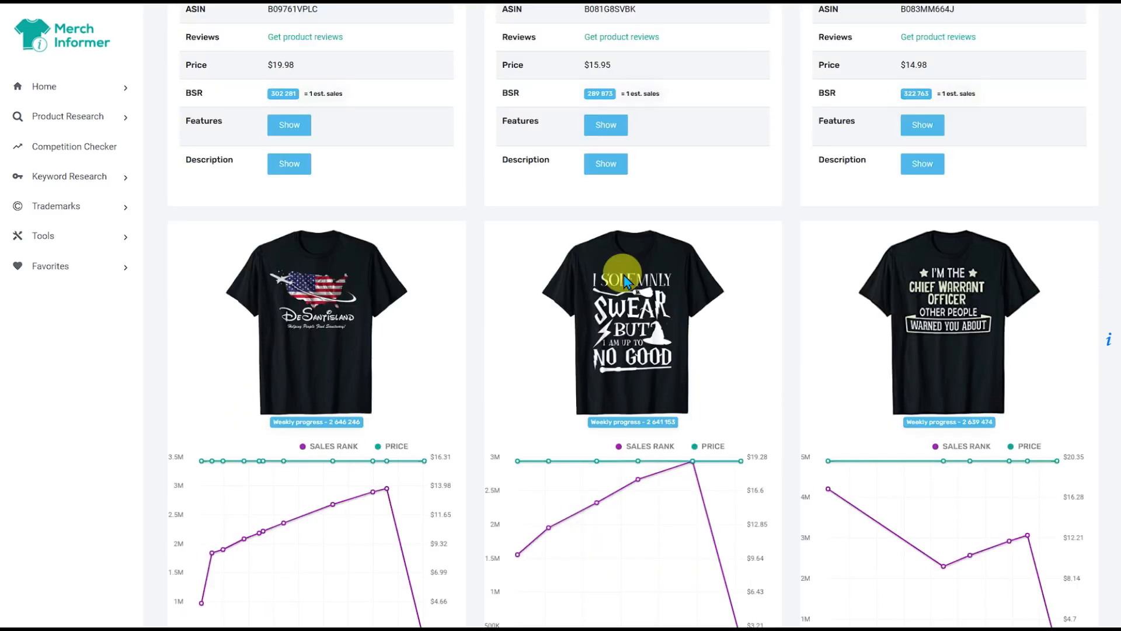
scroll(621, 290, "down", 2)
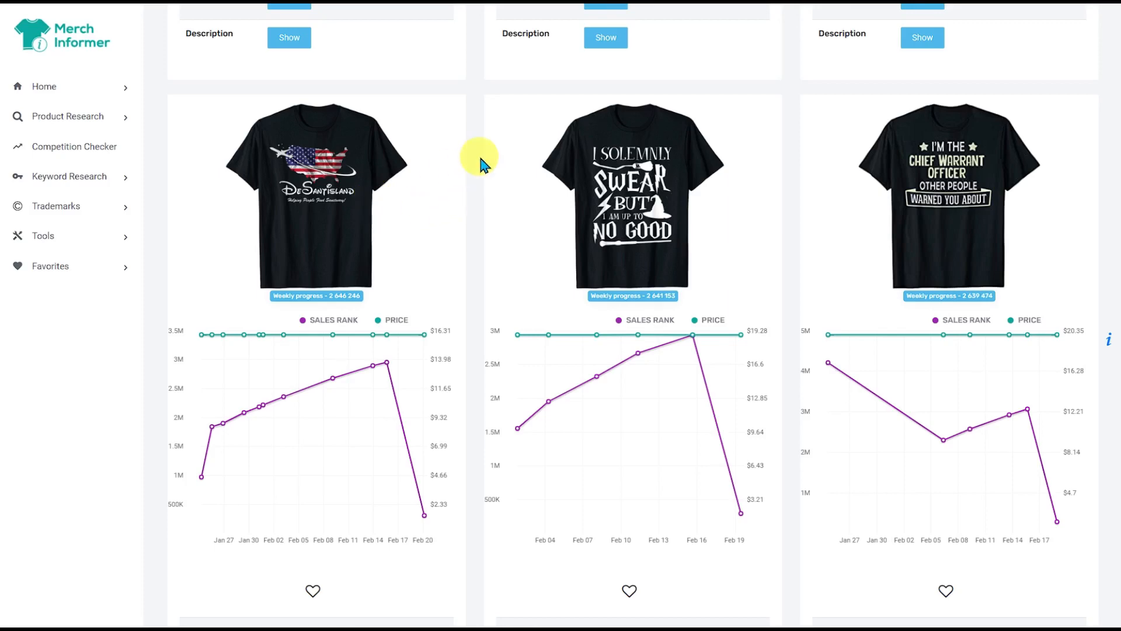
scroll(480, 164, "down", 9)
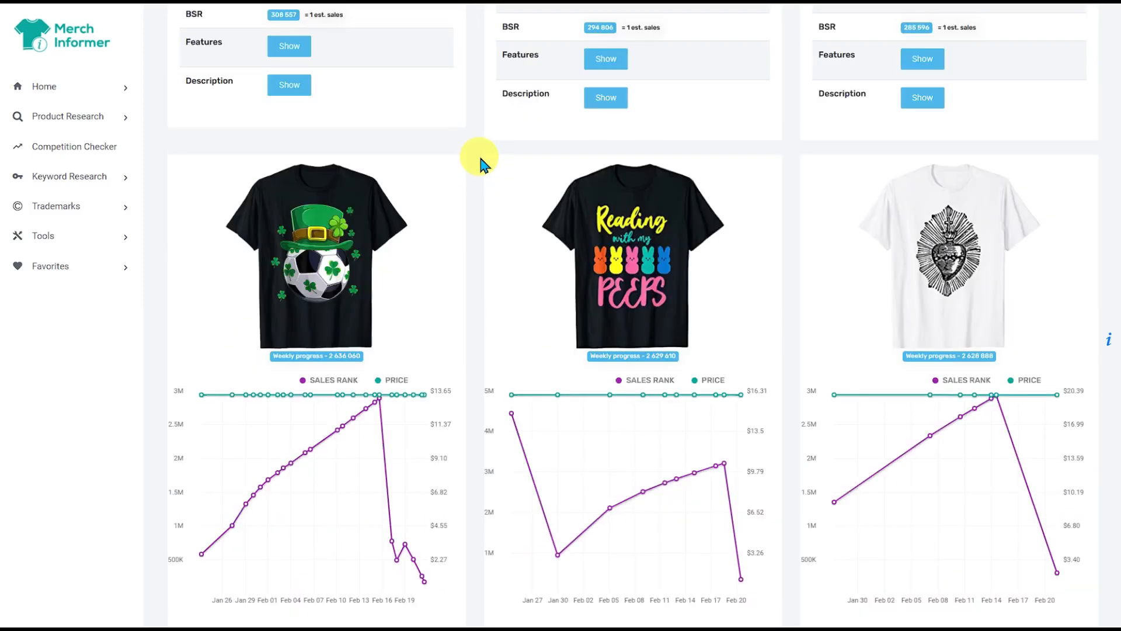
scroll(480, 164, "down", 2)
scroll(480, 161, "up", 2)
scroll(481, 232, "down", 4)
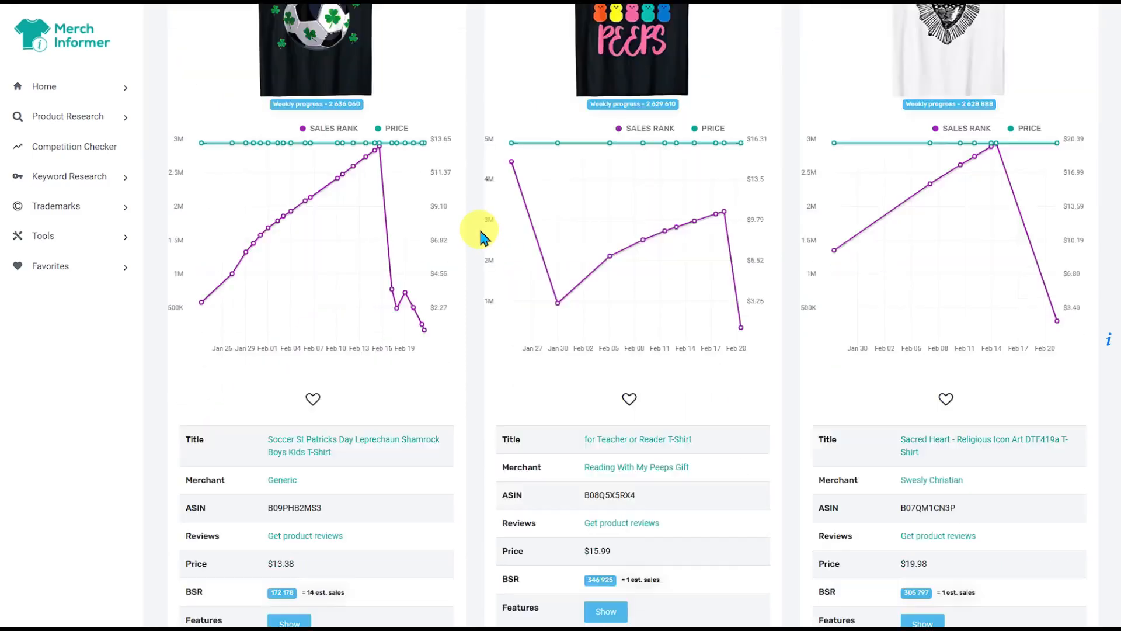
scroll(481, 233, "down", 10)
scroll(481, 233, "down", 10)
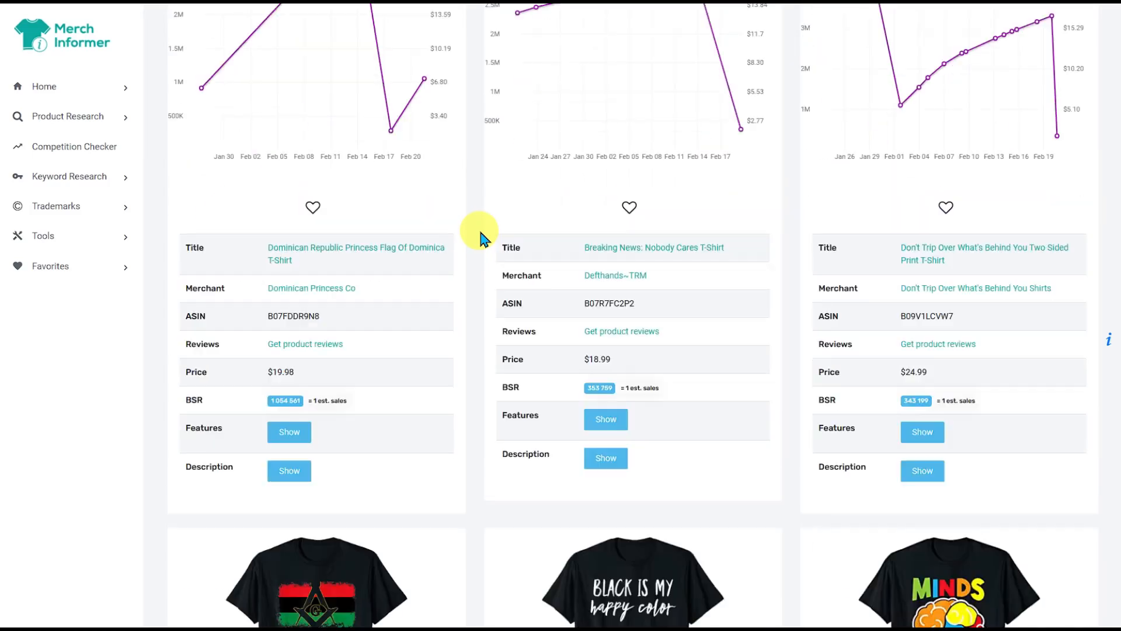
scroll(481, 233, "down", 2)
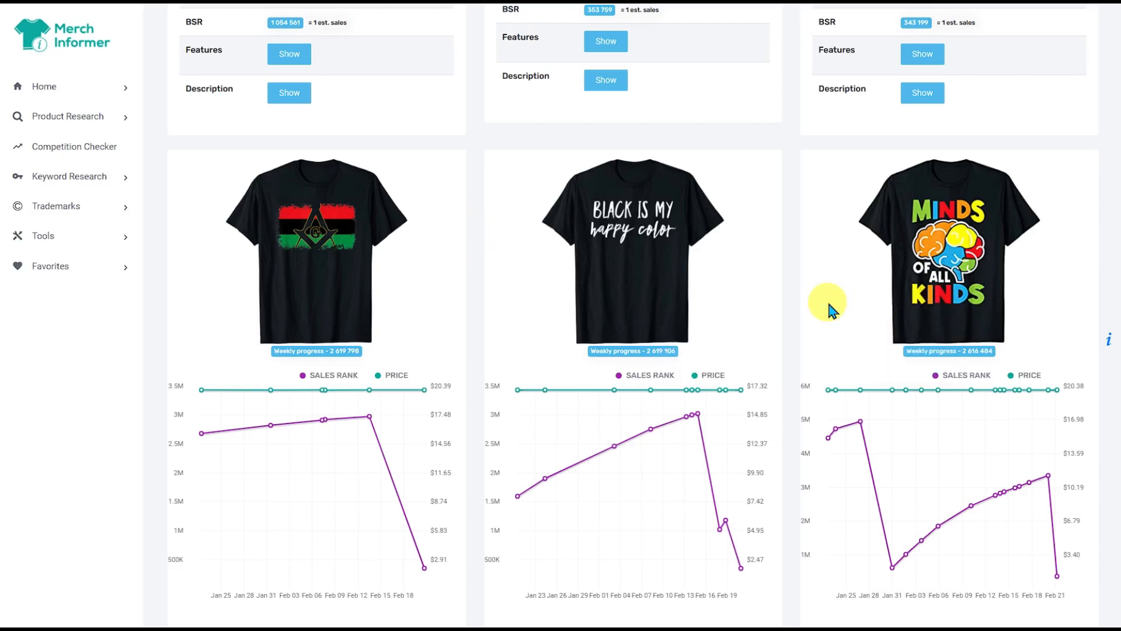
scroll(830, 303, "down", 18)
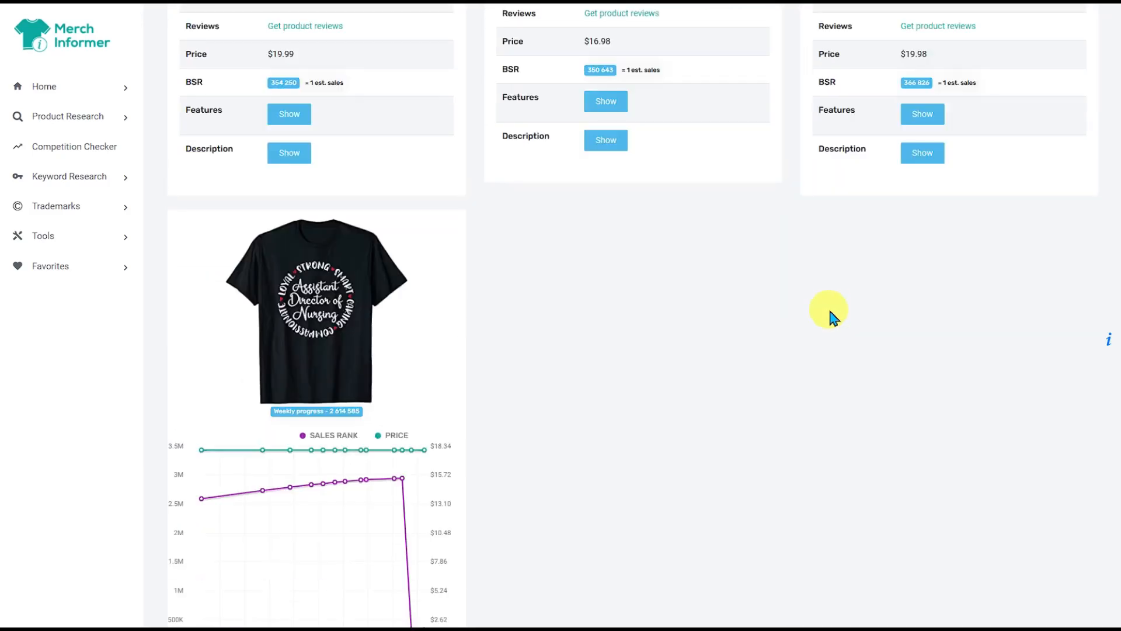
scroll(829, 311, "down", 2)
Open page 2 of the weekly Movers And Shakers results and examine its shirt designs
left_click(535, 566)
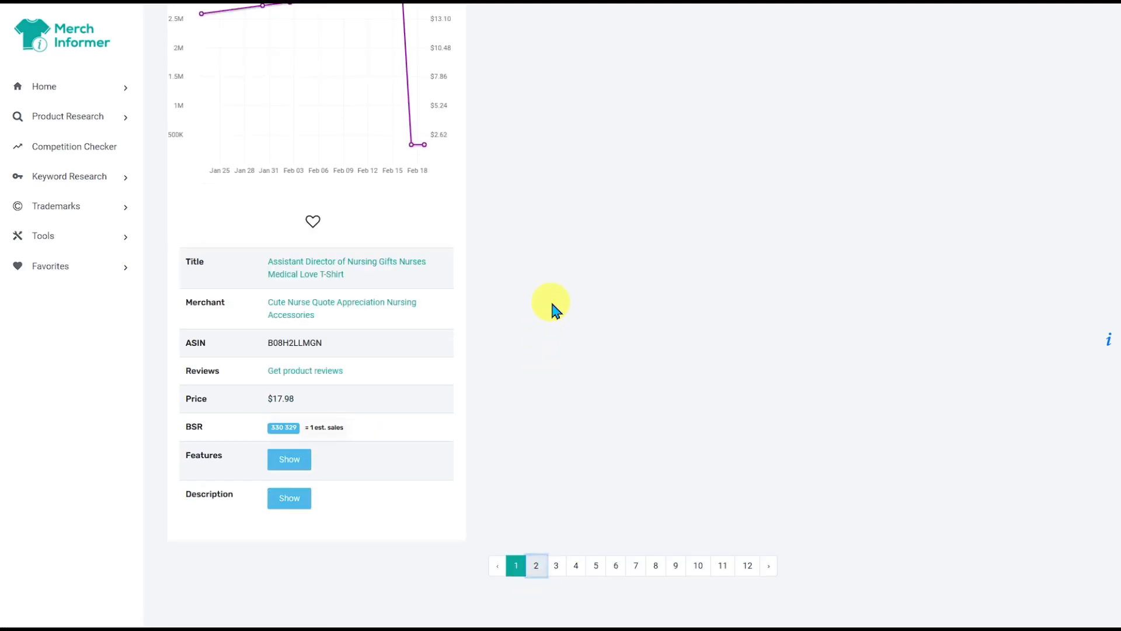
scroll(496, 298, "down", 4)
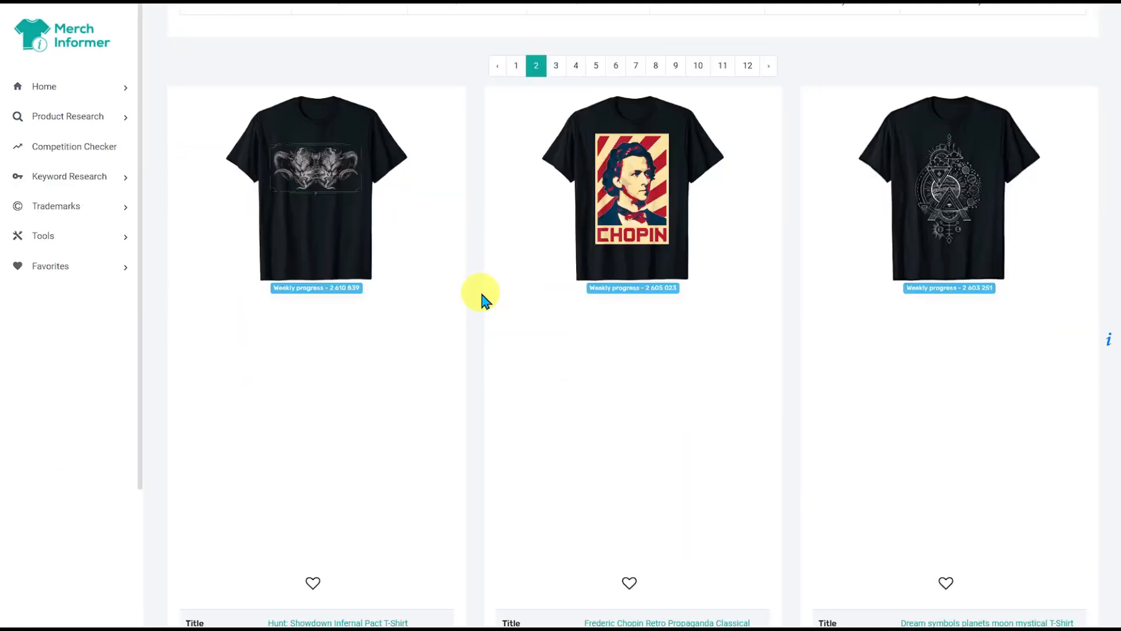
scroll(482, 299, "down", 10)
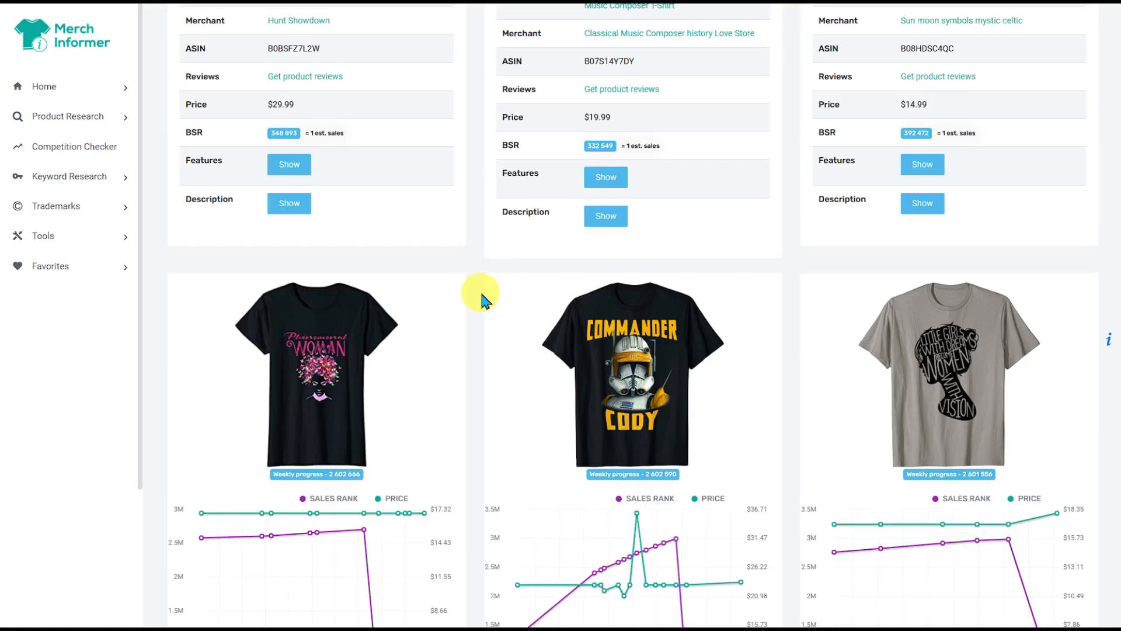
scroll(481, 299, "down", 12)
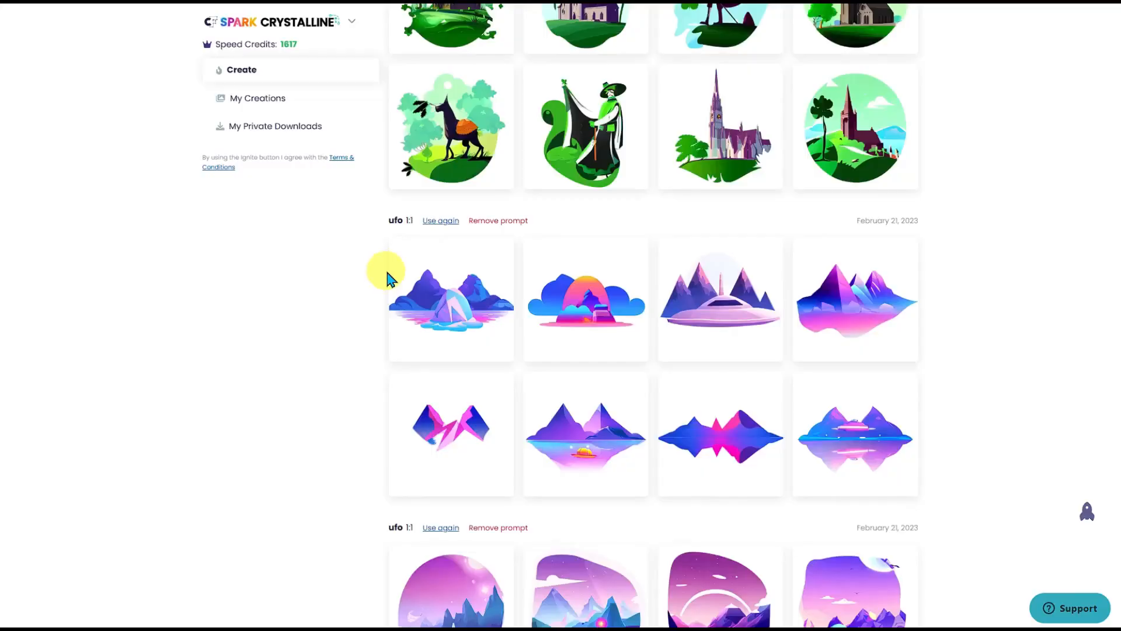
In Spark Crystalline, replace "saint patrick's day drinking beer" with "easter" in the prompt, keep the style keywords, and generate images
scroll(389, 274, "up", 10)
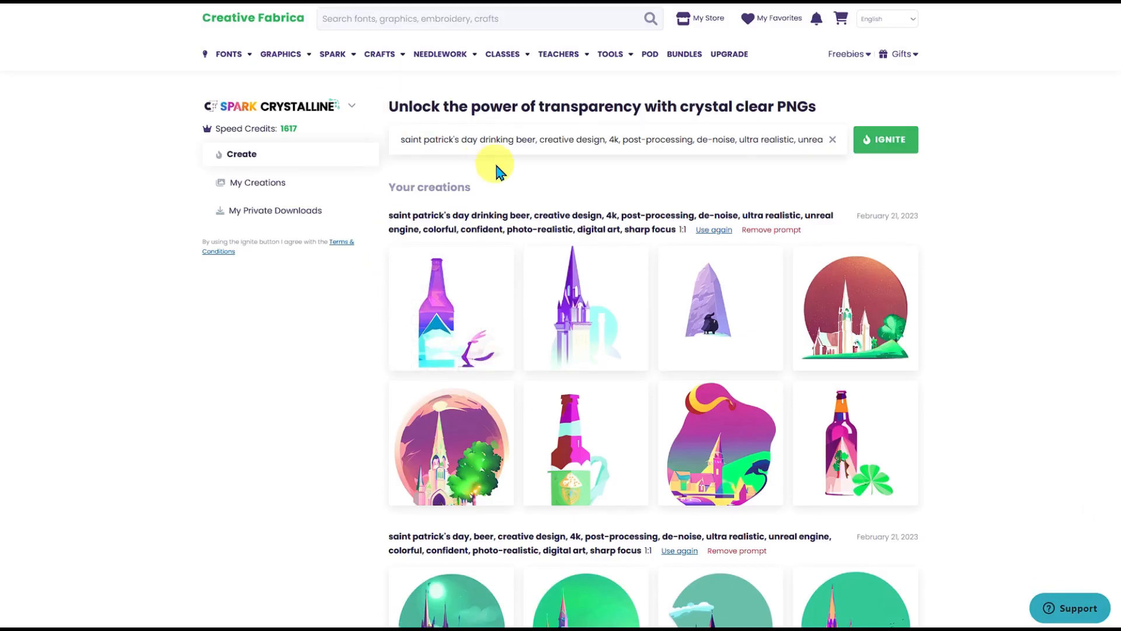
left_click_drag(535, 138, 384, 139)
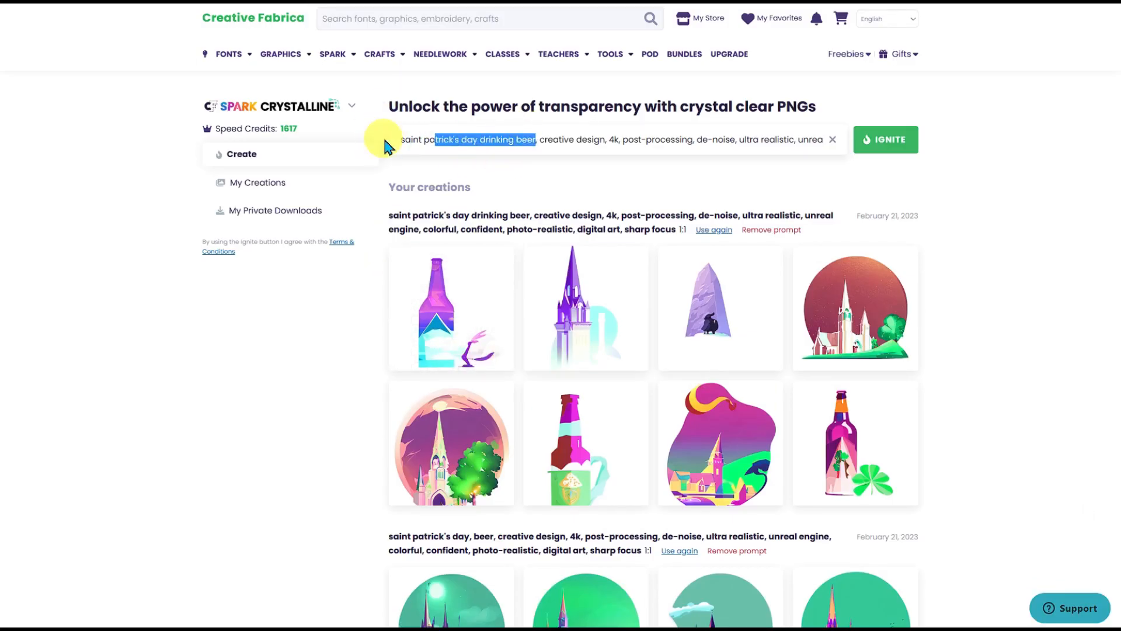
type("easter")
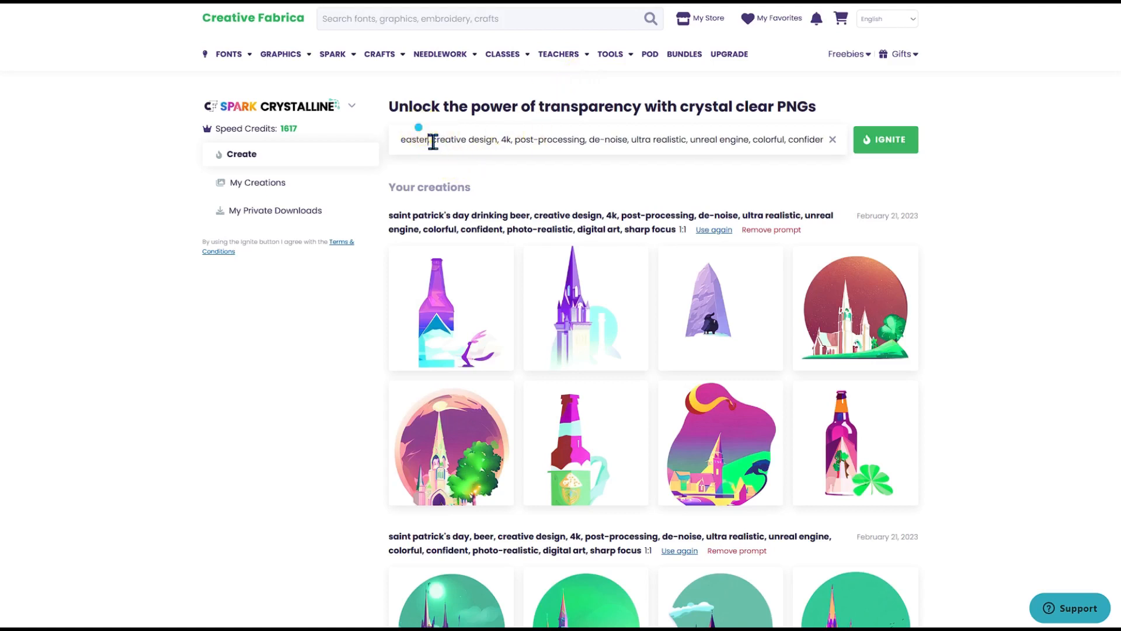
left_click_drag(432, 140, 927, 149)
left_click(792, 181)
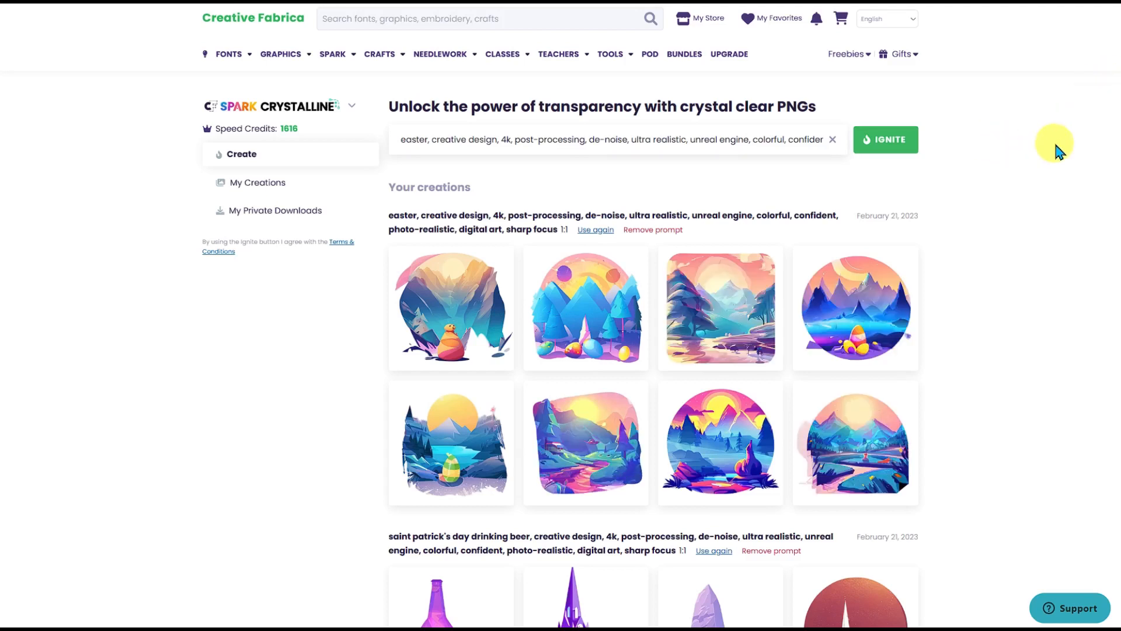
scroll(1042, 164, "down", 1)
scroll(1047, 166, "down", 2)
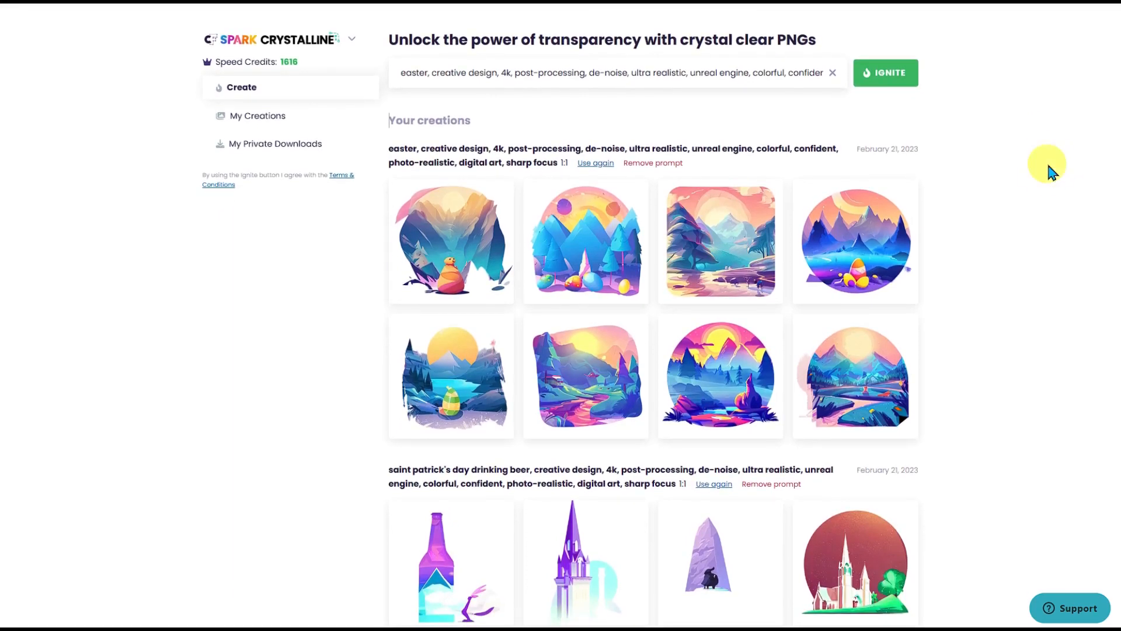
View an enlarged preview of the round mountain lake design with Easter eggs, and close it
mouse_move(887, 212)
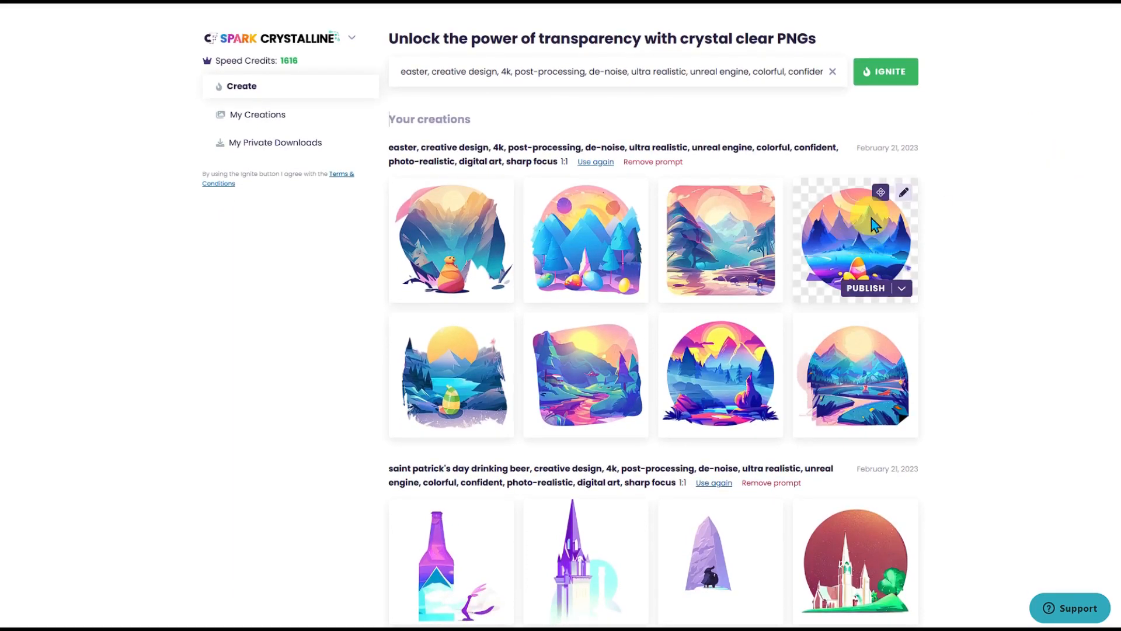
left_click(880, 192)
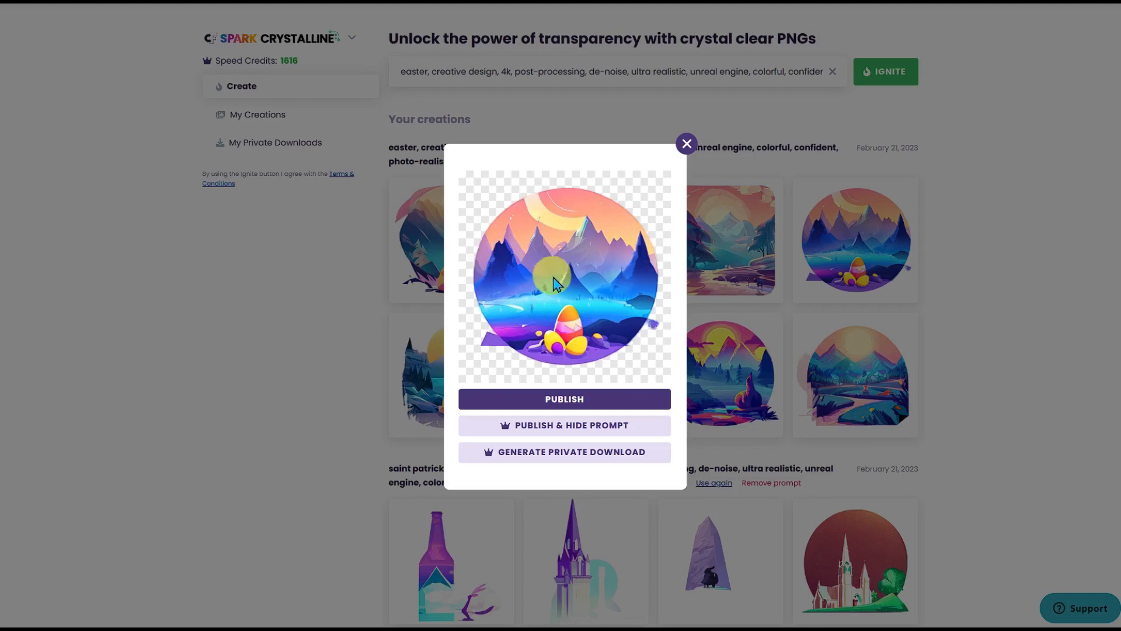
left_click(687, 144)
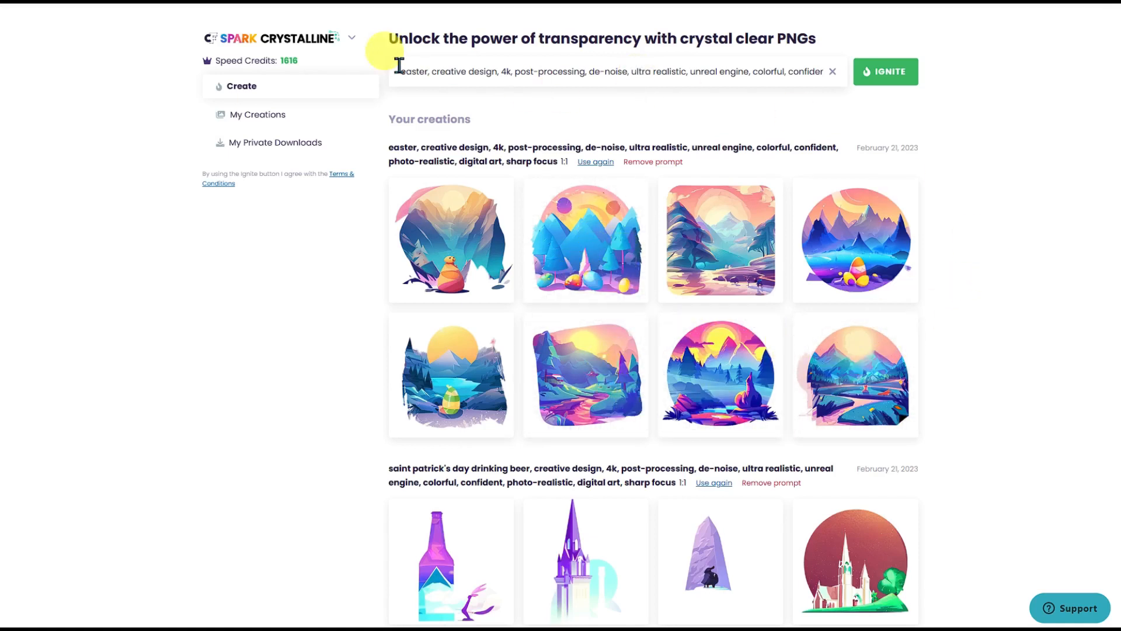
Insert "easter bunny, easter eggs," after "easter," in the prompt and generate images
left_click(433, 71)
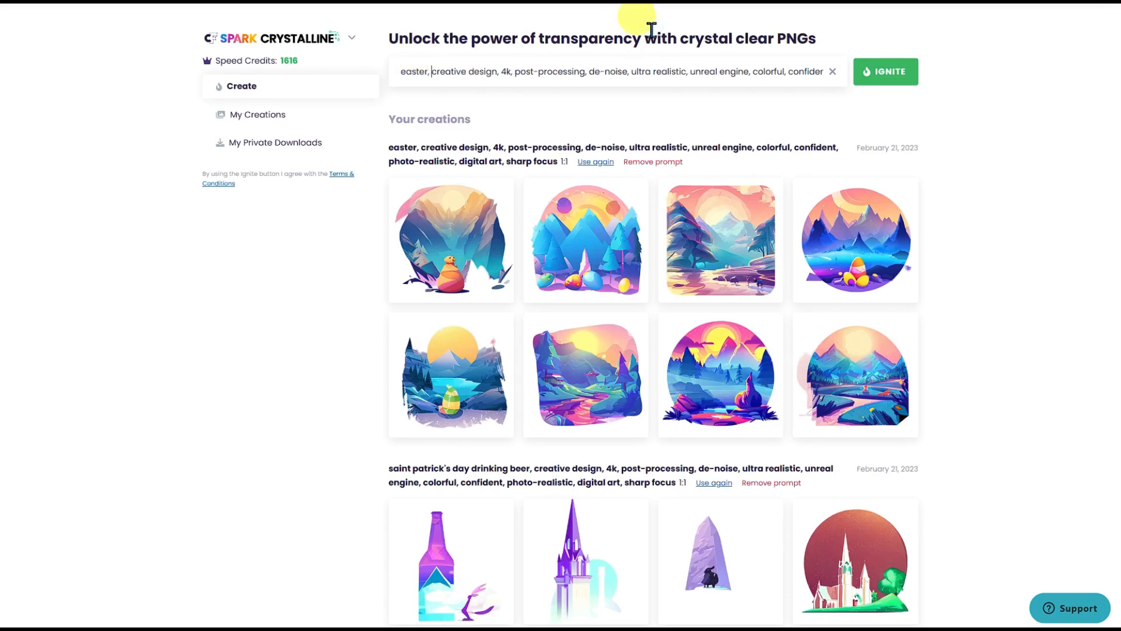
type("easter bunny,")
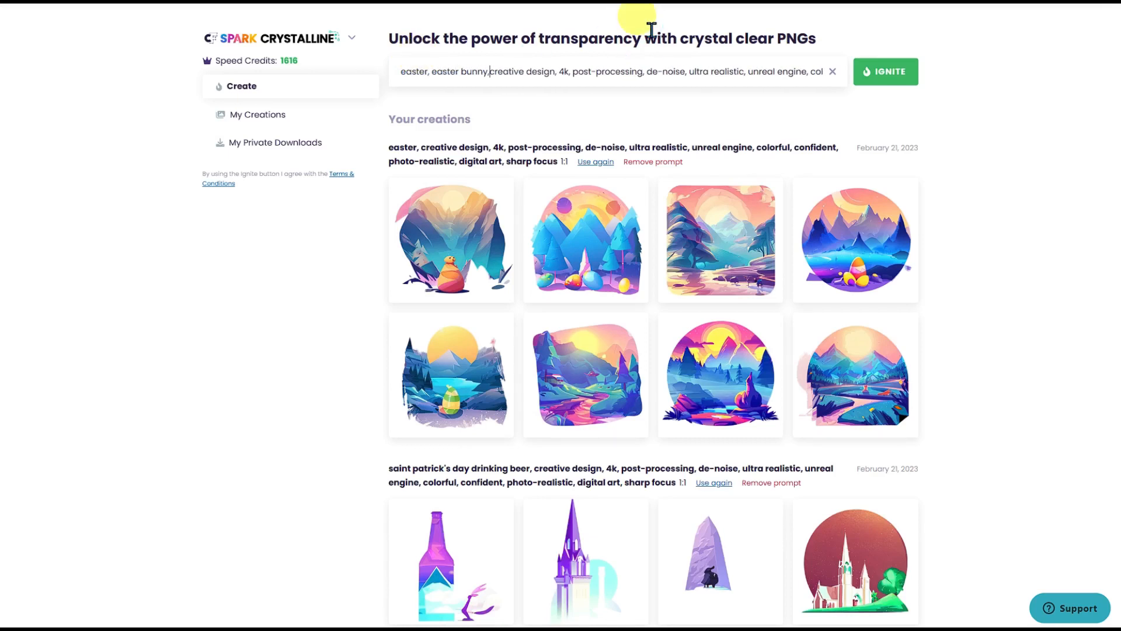
type(" e")
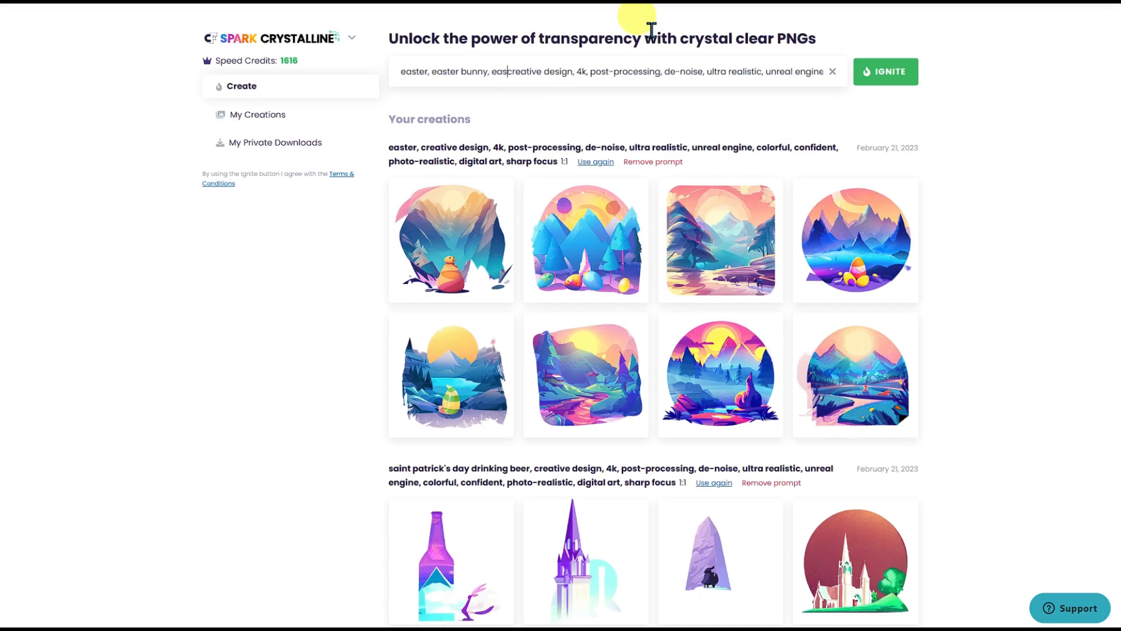
type("aster eggs,")
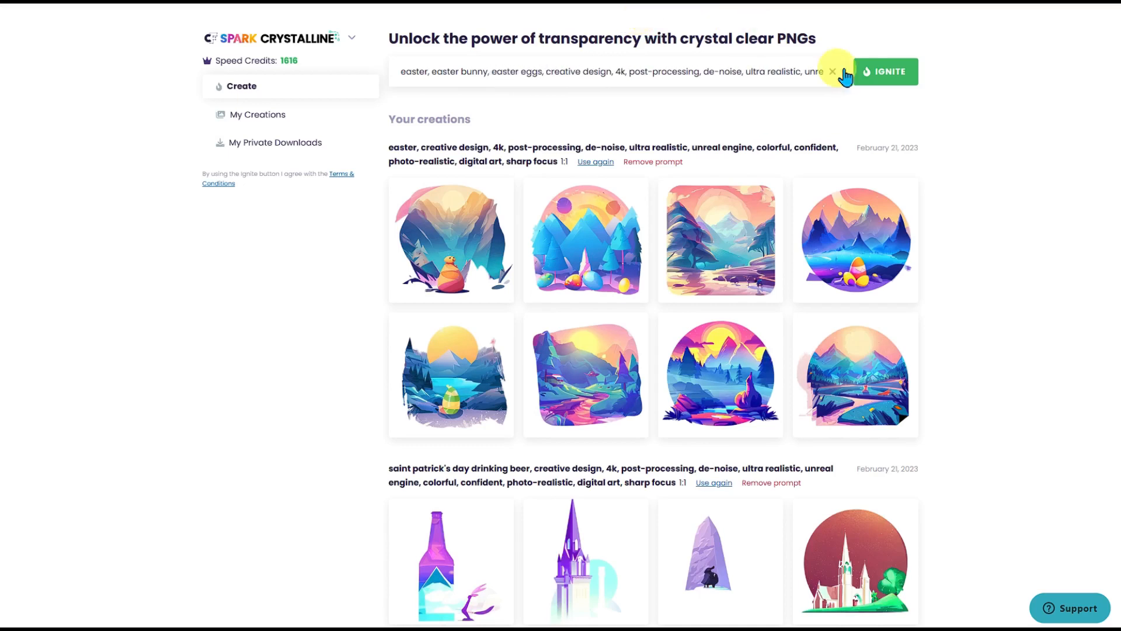
left_click(885, 71)
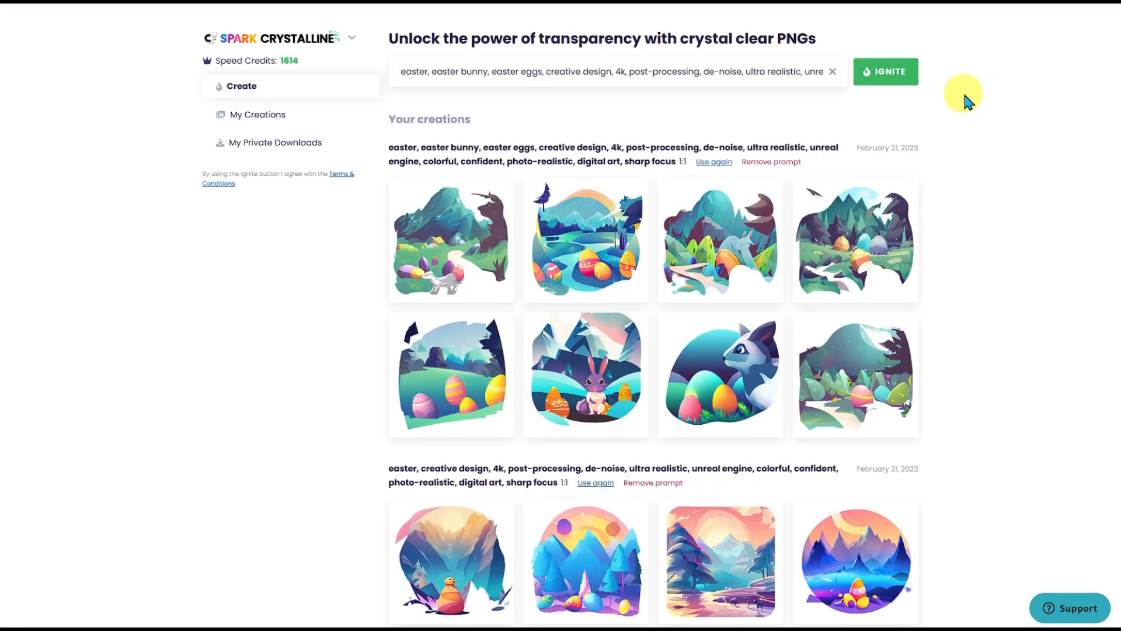
View enlarged previews of the seated purple bunny design and the animal-with-three-eggs design, closing each preview
mouse_move(607, 344)
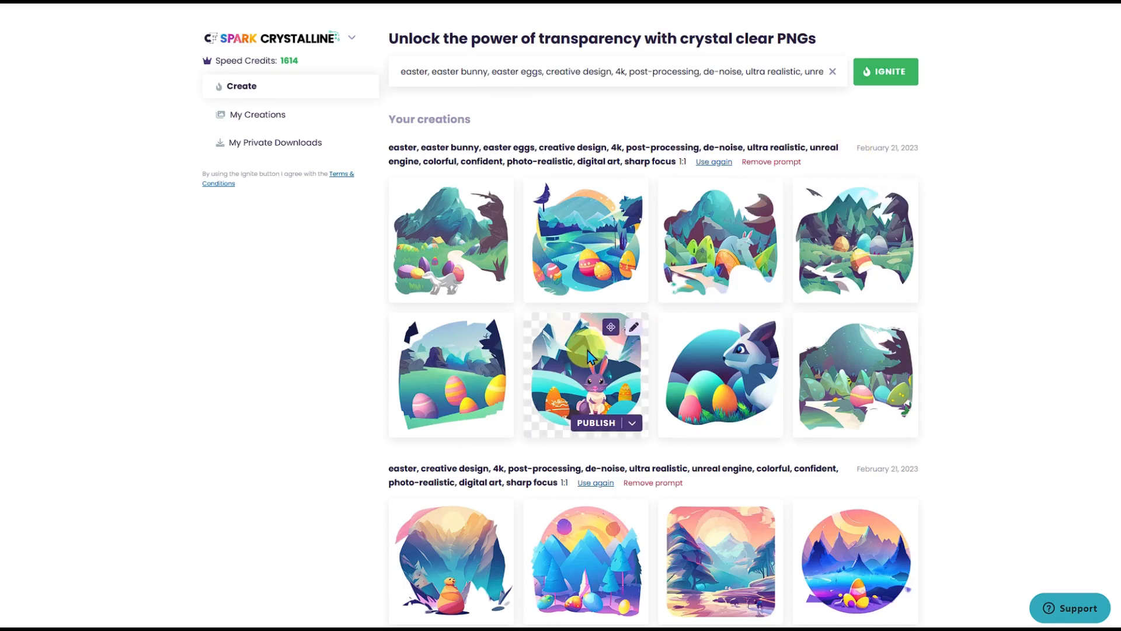
left_click(635, 332)
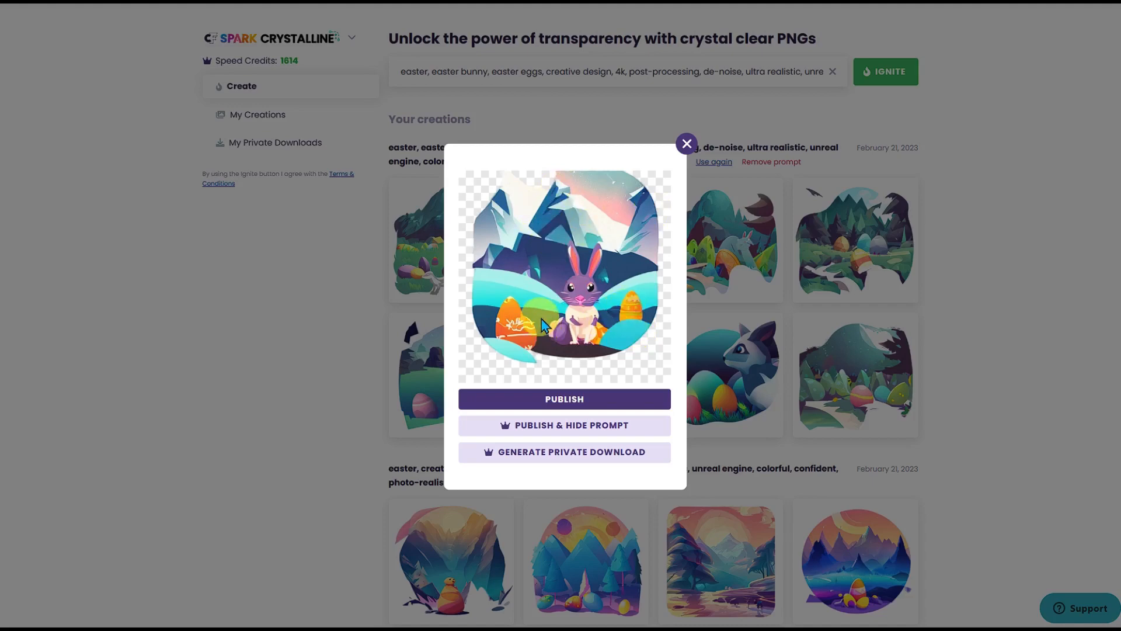
left_click(686, 144)
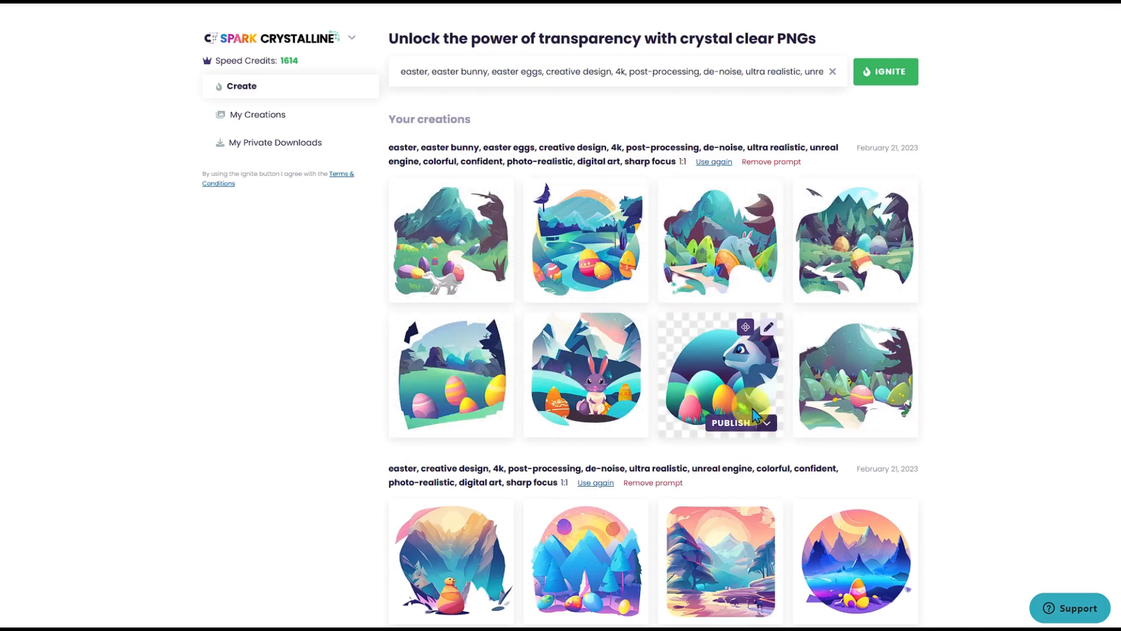
left_click(768, 332)
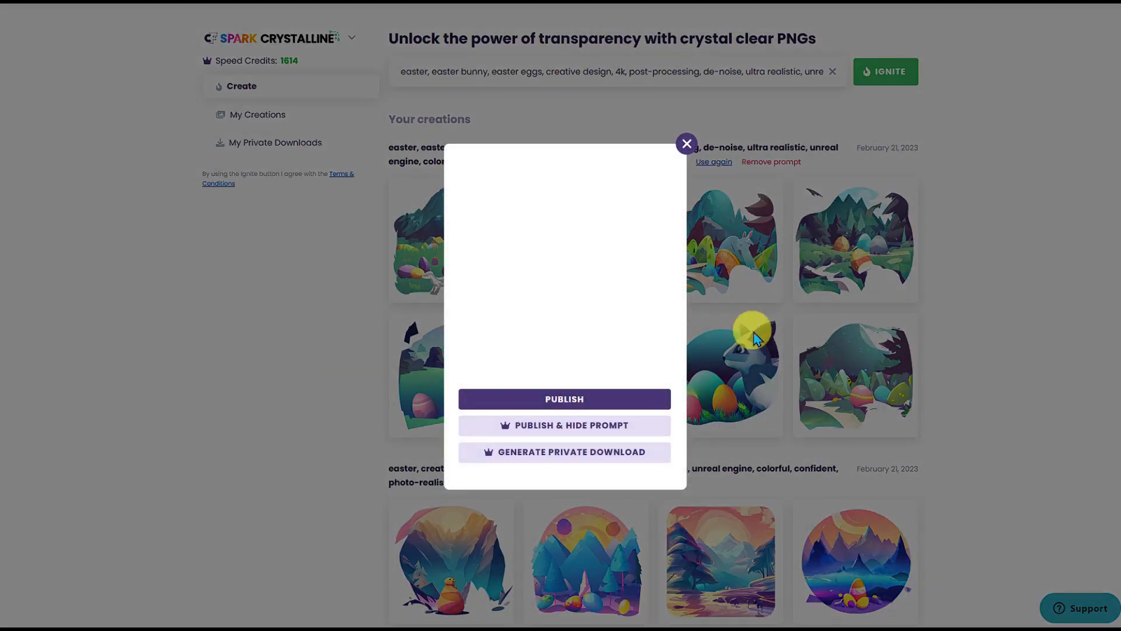
left_click(686, 144)
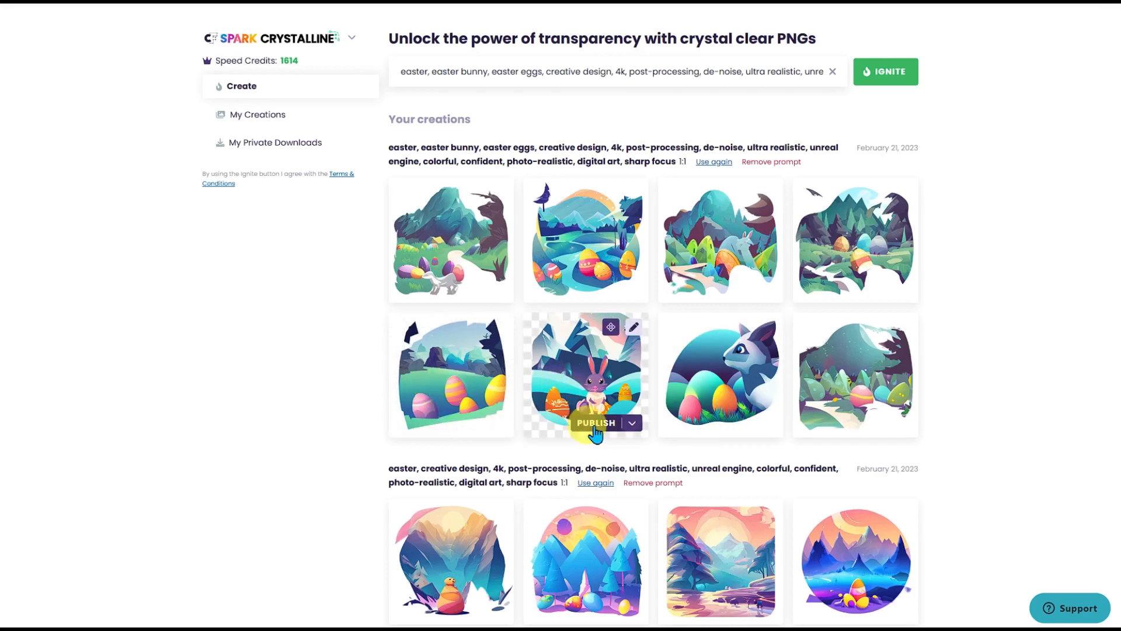
Publish the seated purple bunny design with the Easter eggs and mountains
left_click(596, 423)
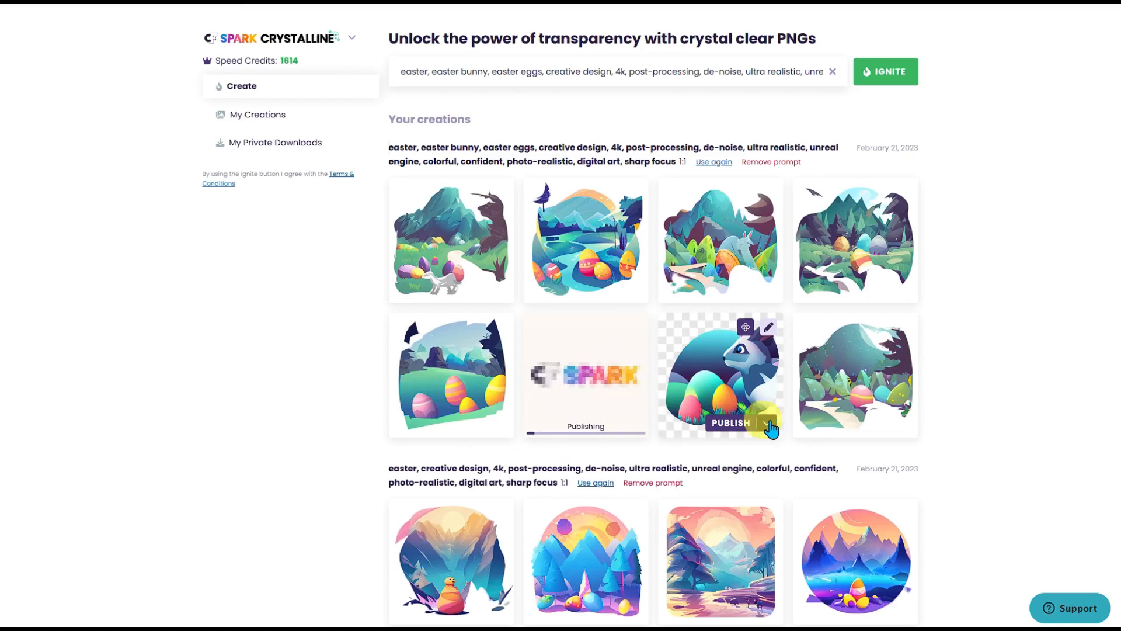
left_click(768, 424)
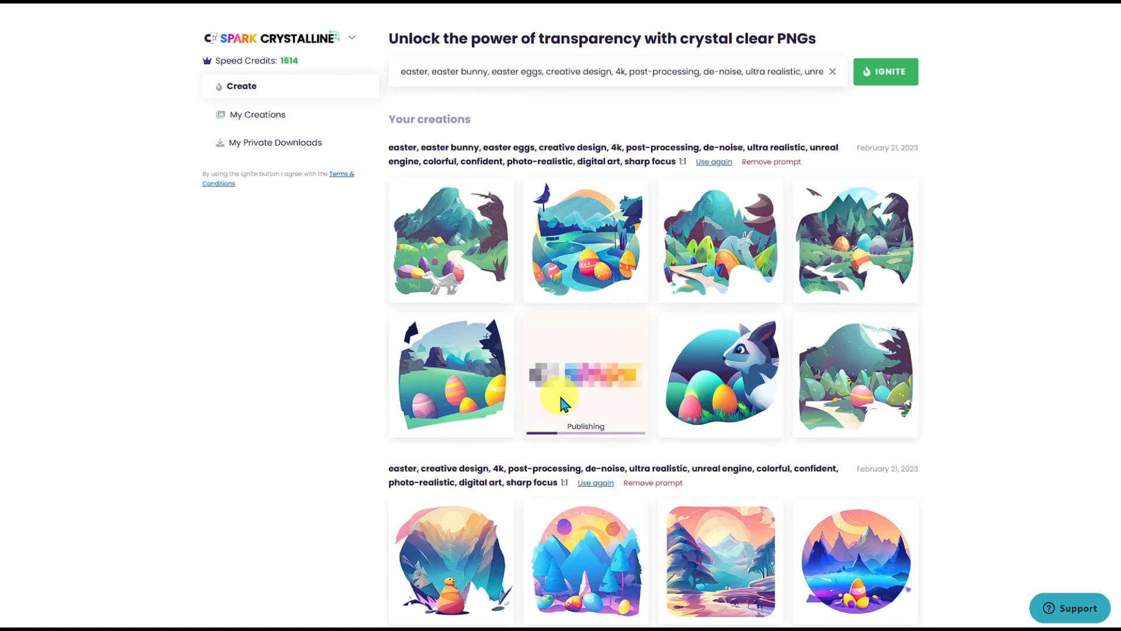
mouse_move(411, 375)
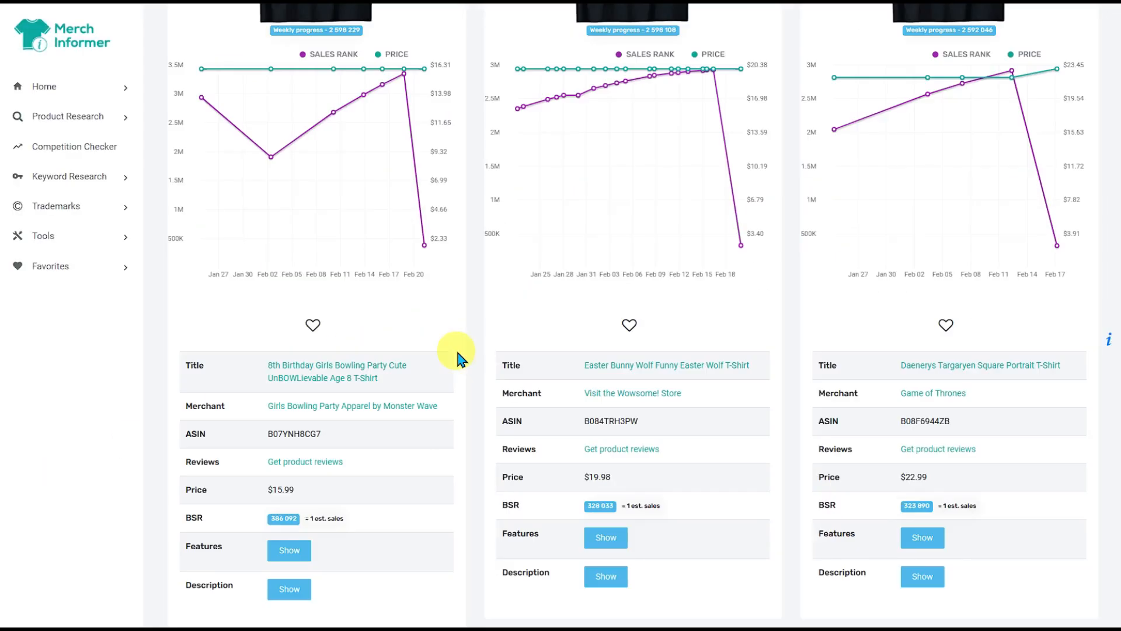
In Merch Informer, examine the remaining shirt designs and sales rank charts on page 2 of the weekly results
scroll(449, 353, "down", 10)
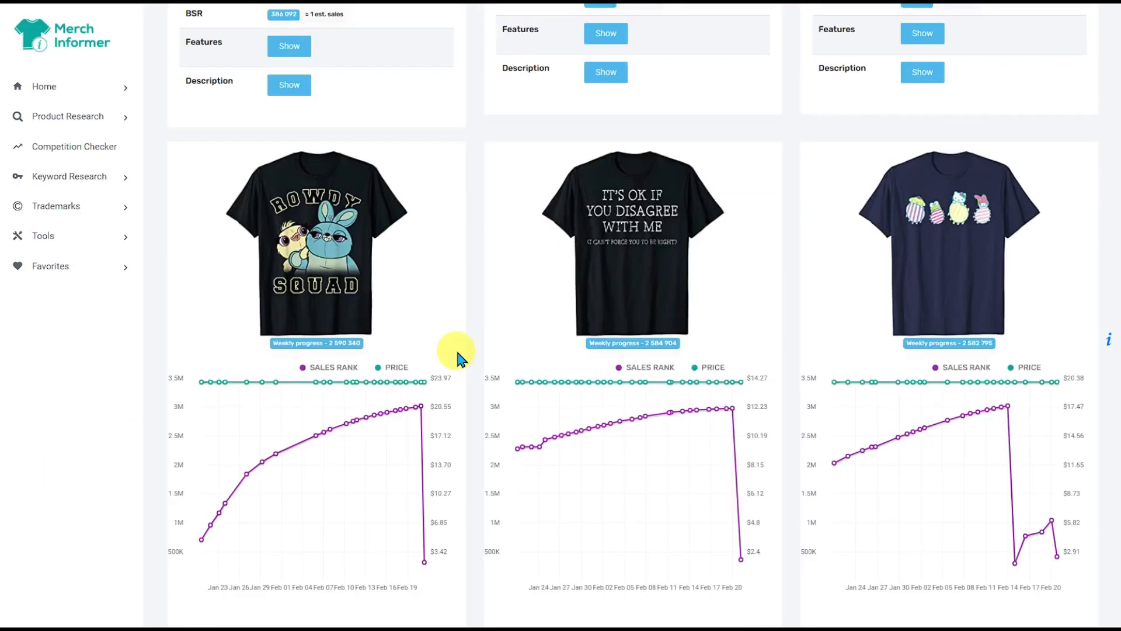
scroll(458, 354, "down", 8)
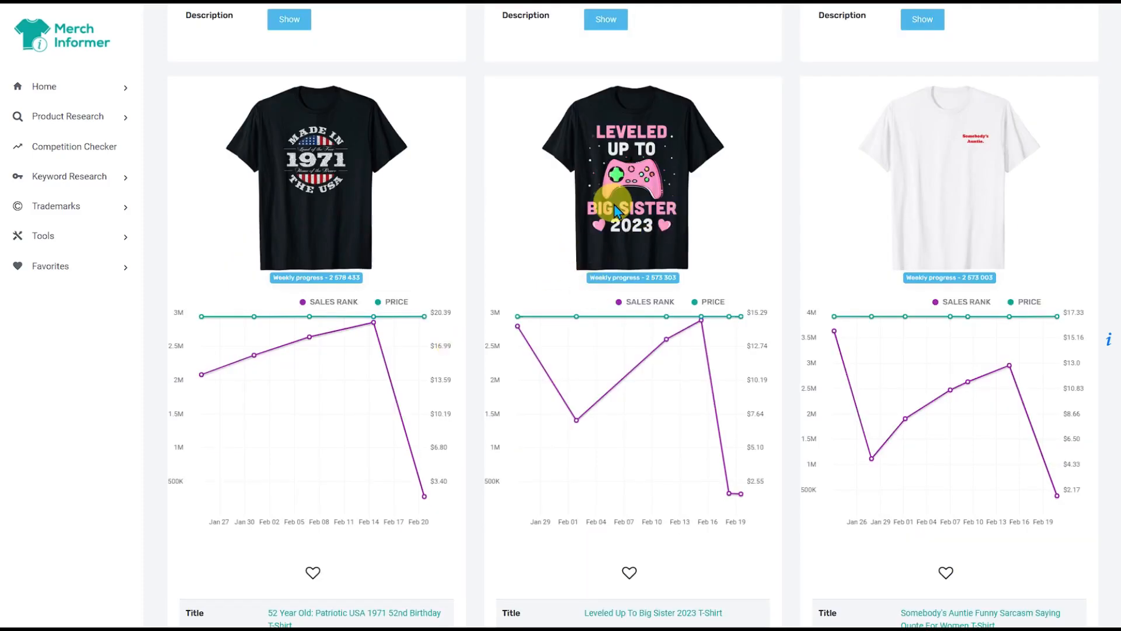
scroll(490, 222, "down", 15)
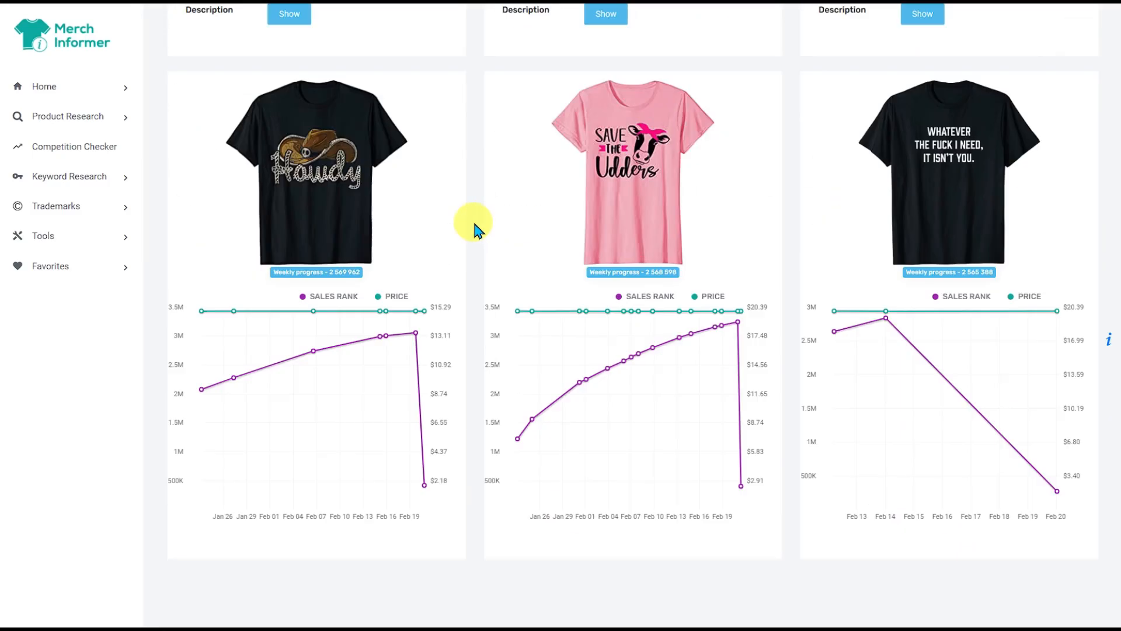
scroll(472, 218, "down", 15)
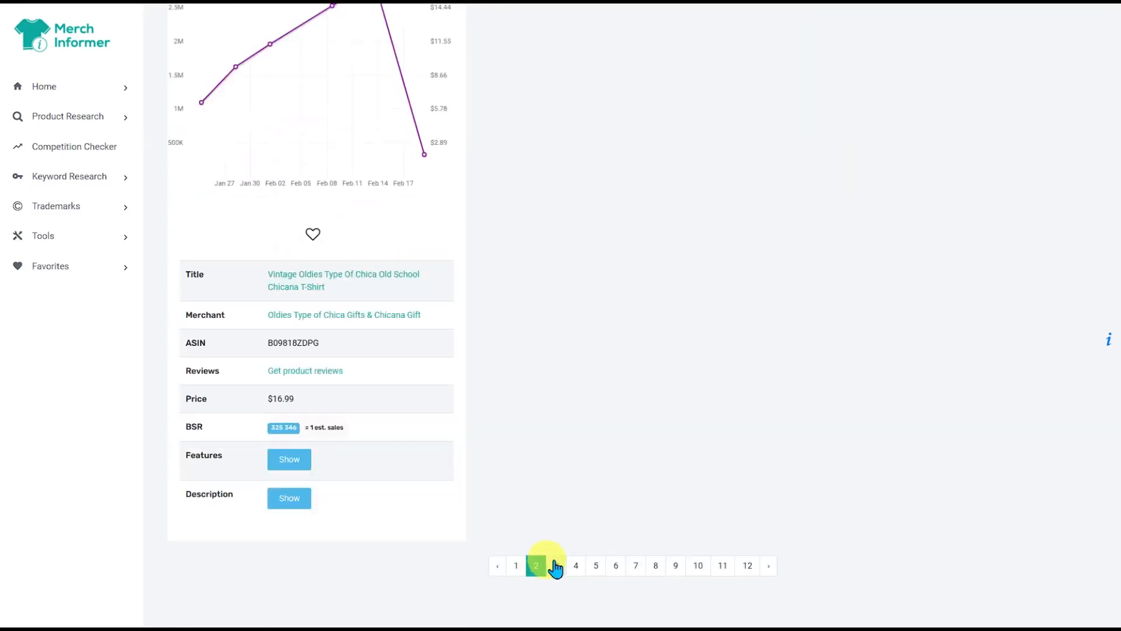
Open page 3 of the weekly Movers And Shakers results and examine its shirt designs for niche ideas
left_click(555, 564)
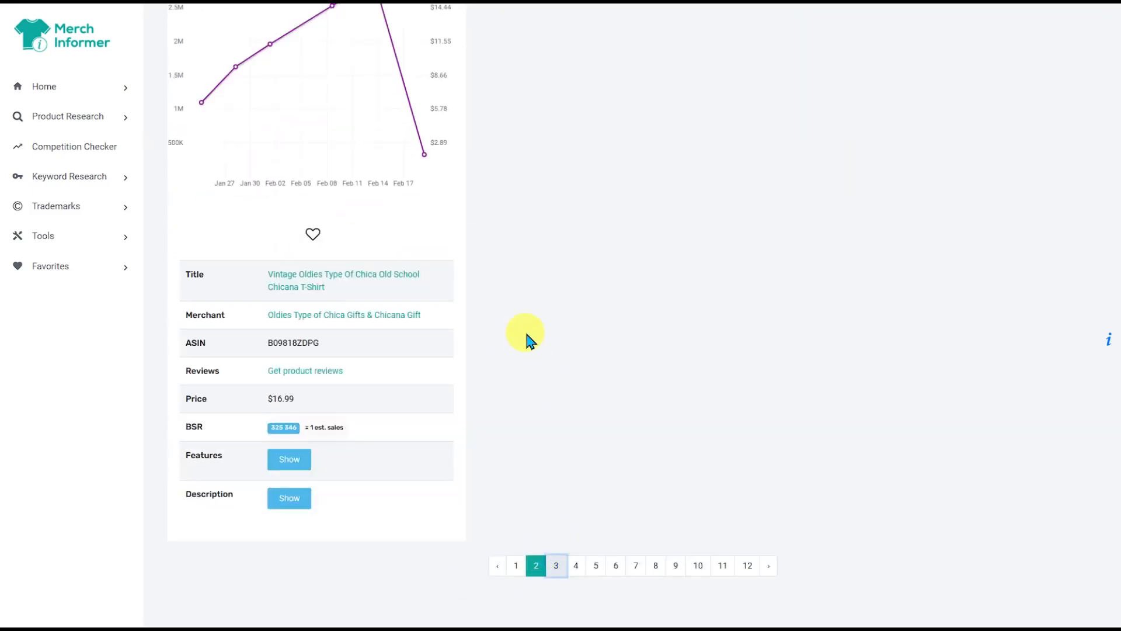
scroll(331, 228, "down", 2)
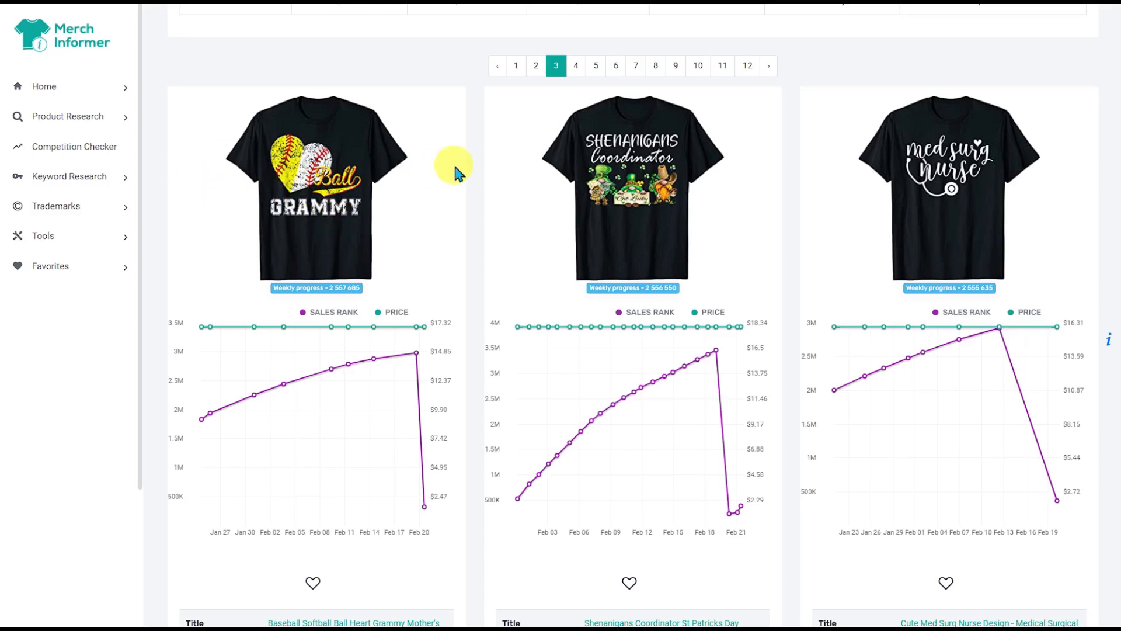
scroll(467, 169, "down", 8)
scroll(467, 169, "up", 5)
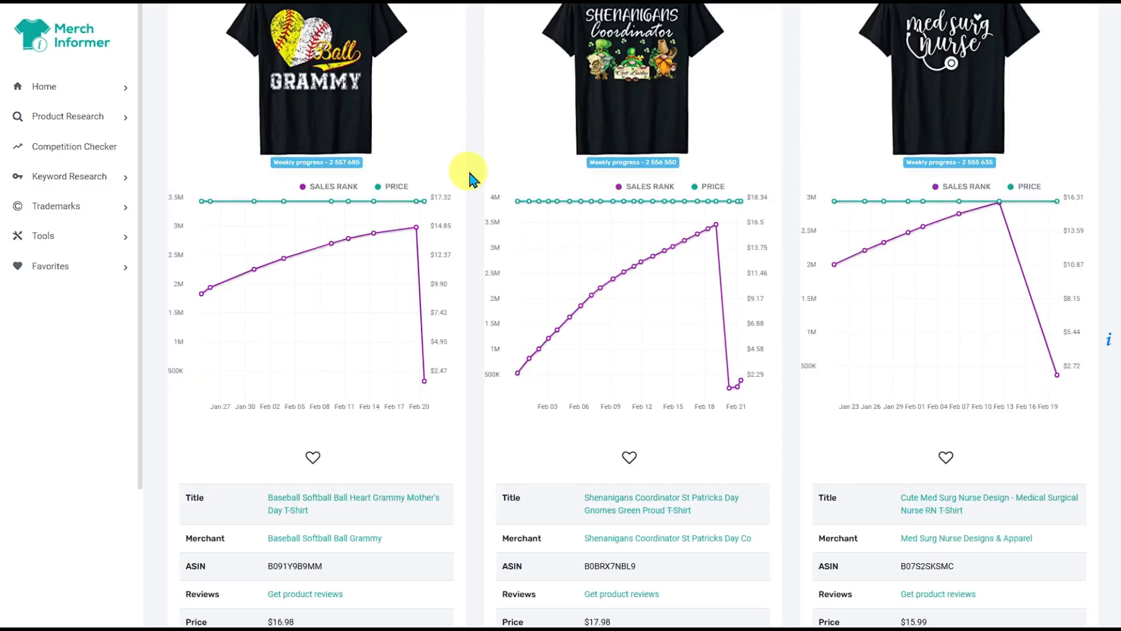
scroll(931, 195, "up", 3)
scroll(616, 207, "down", 10)
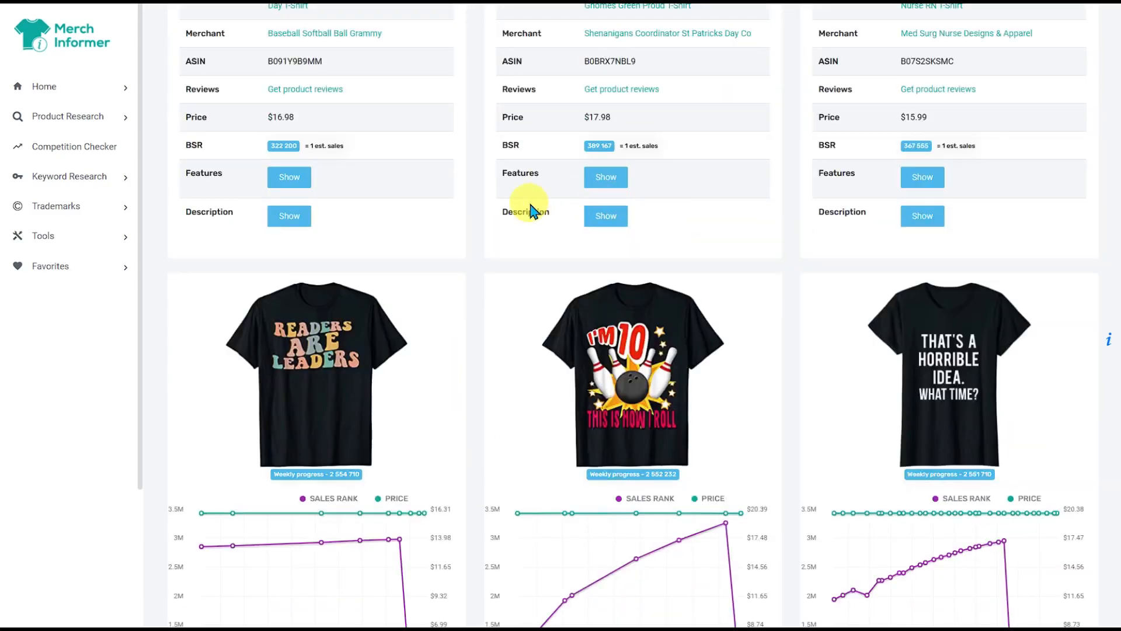
scroll(601, 371, "down", 12)
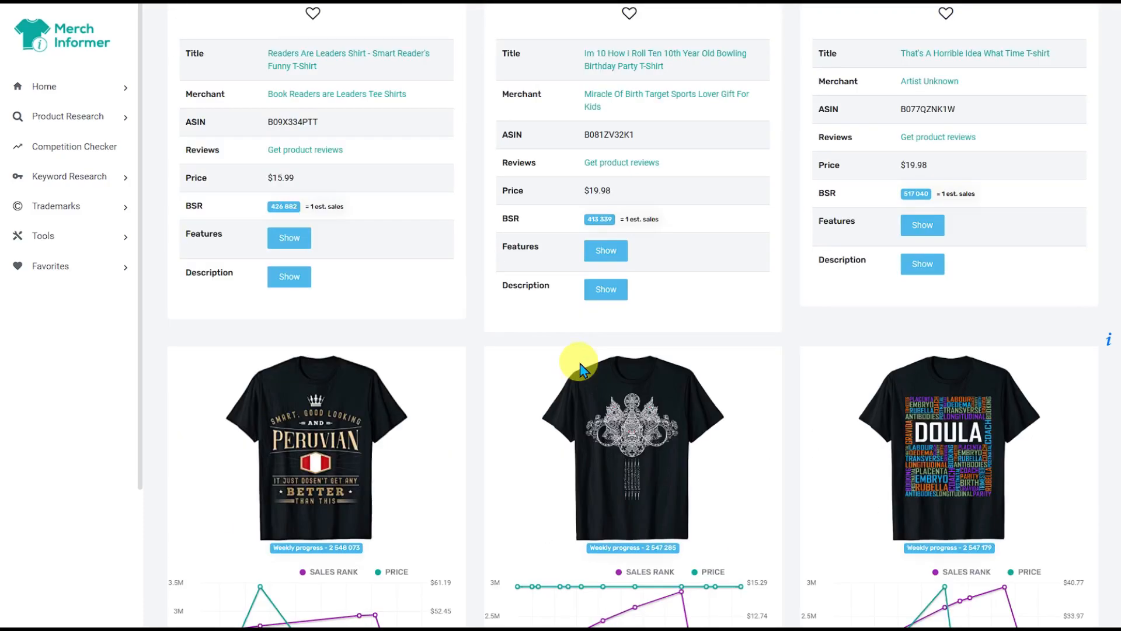
scroll(513, 347, "up", 8)
scroll(514, 346, "down", 11)
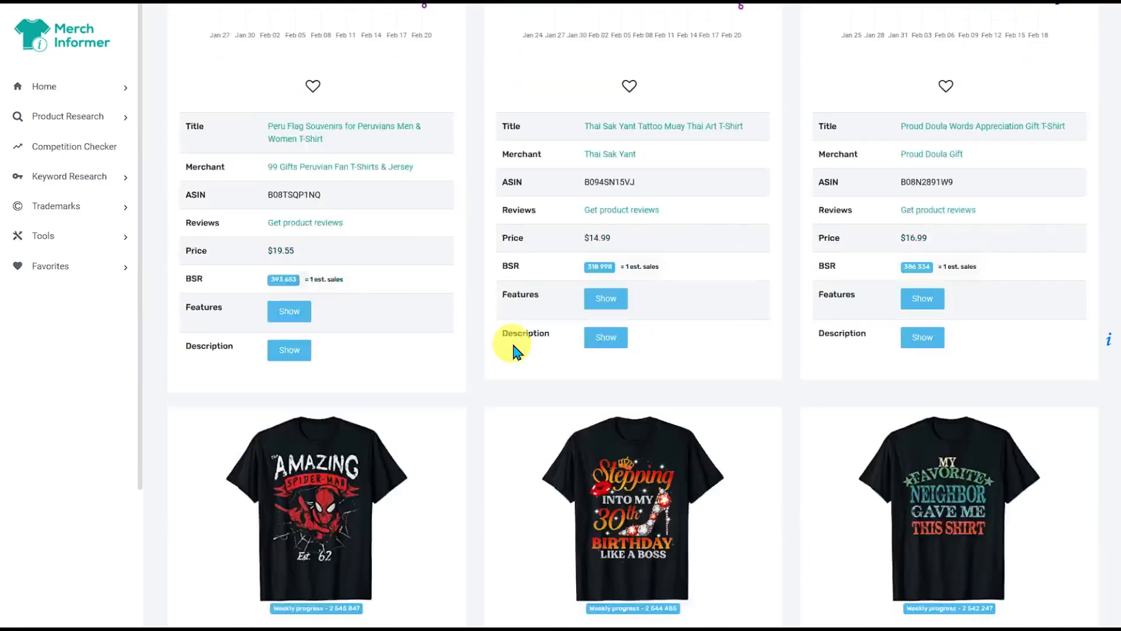
scroll(514, 350, "down", 10)
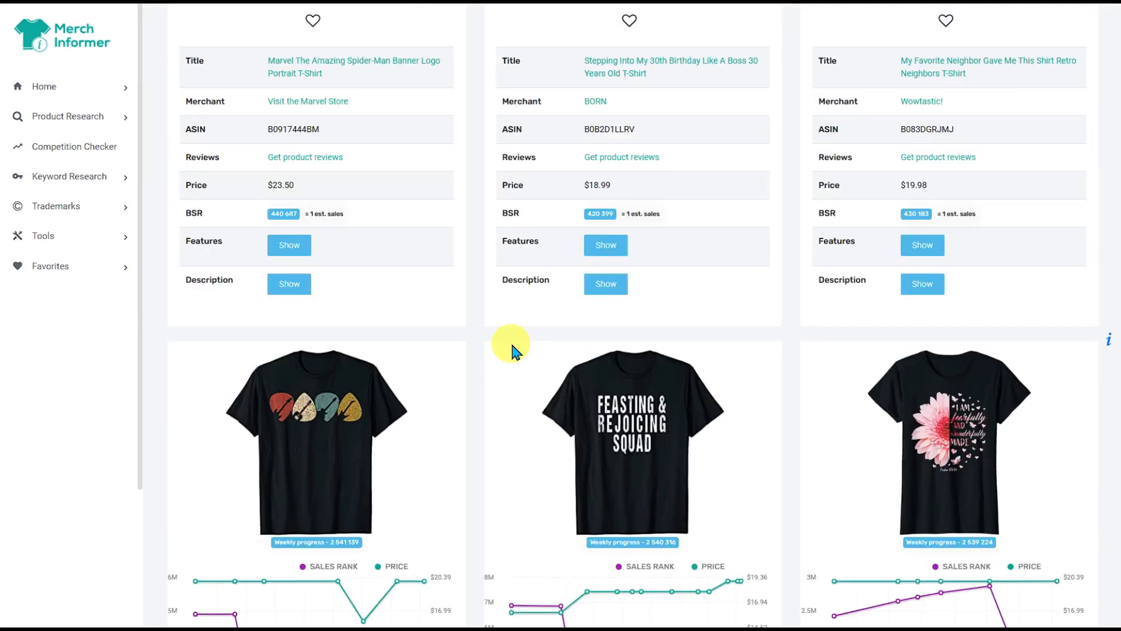
scroll(514, 350, "down", 2)
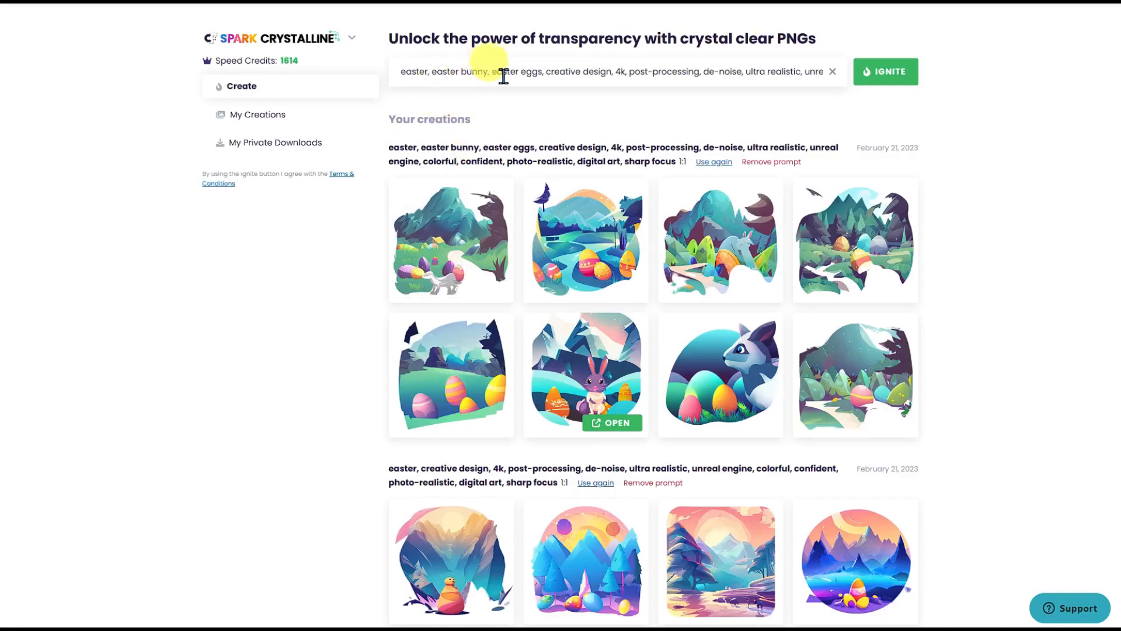
In Spark Crystalline, replace "easter, easter bunny, easter eggs" with "guitars" in the prompt, keep the style keywords, and generate images
left_click_drag(541, 70, 478, 39)
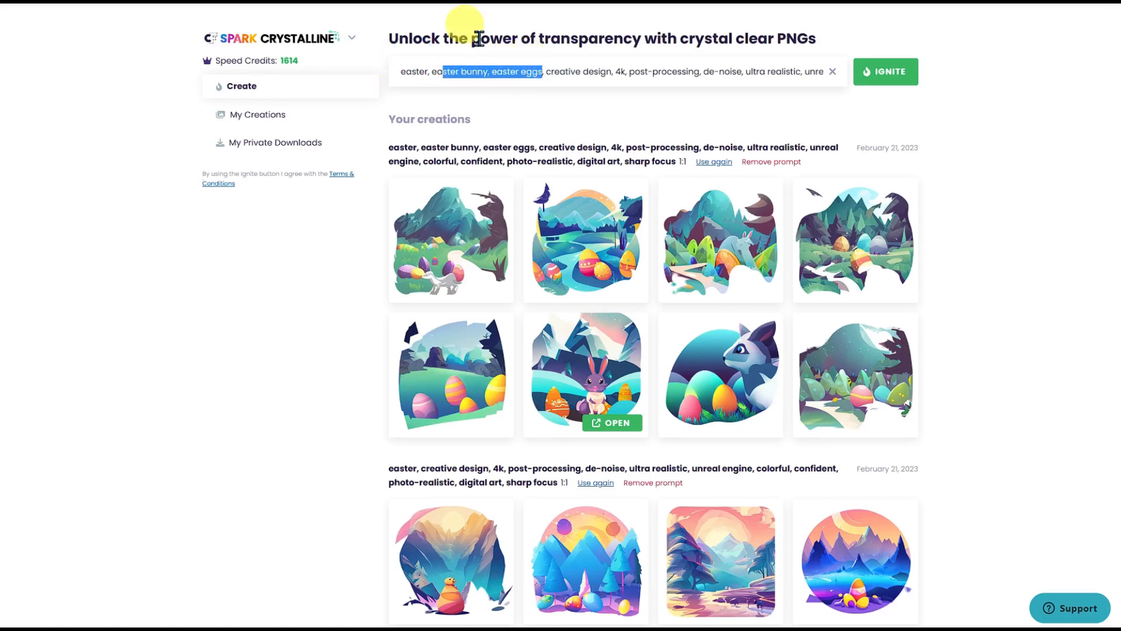
key("BackSpace")
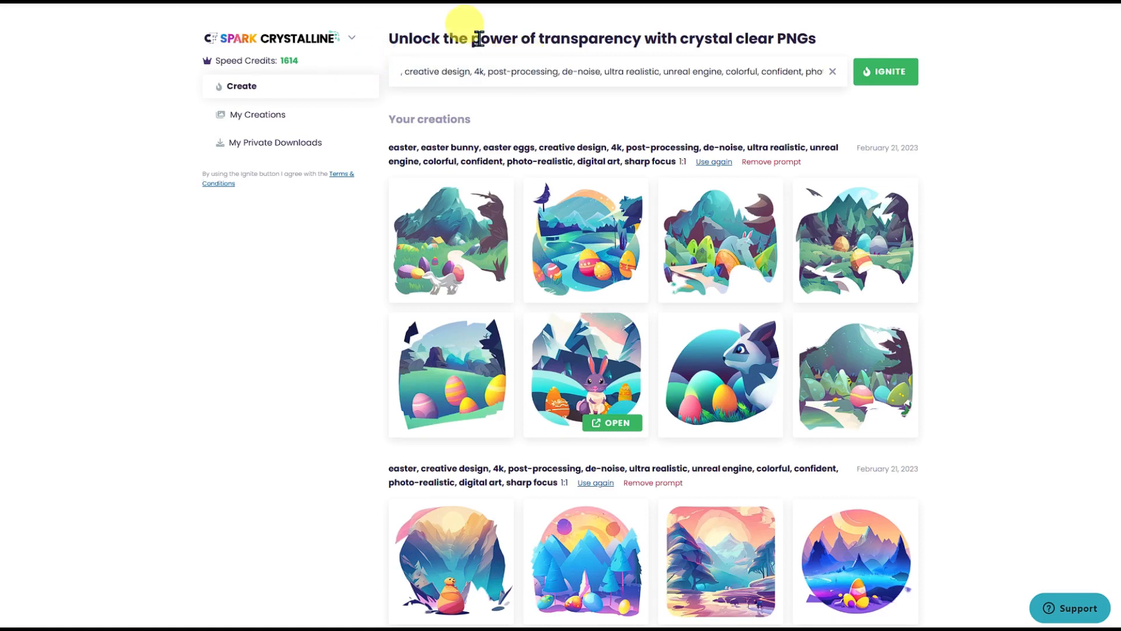
type("guitars")
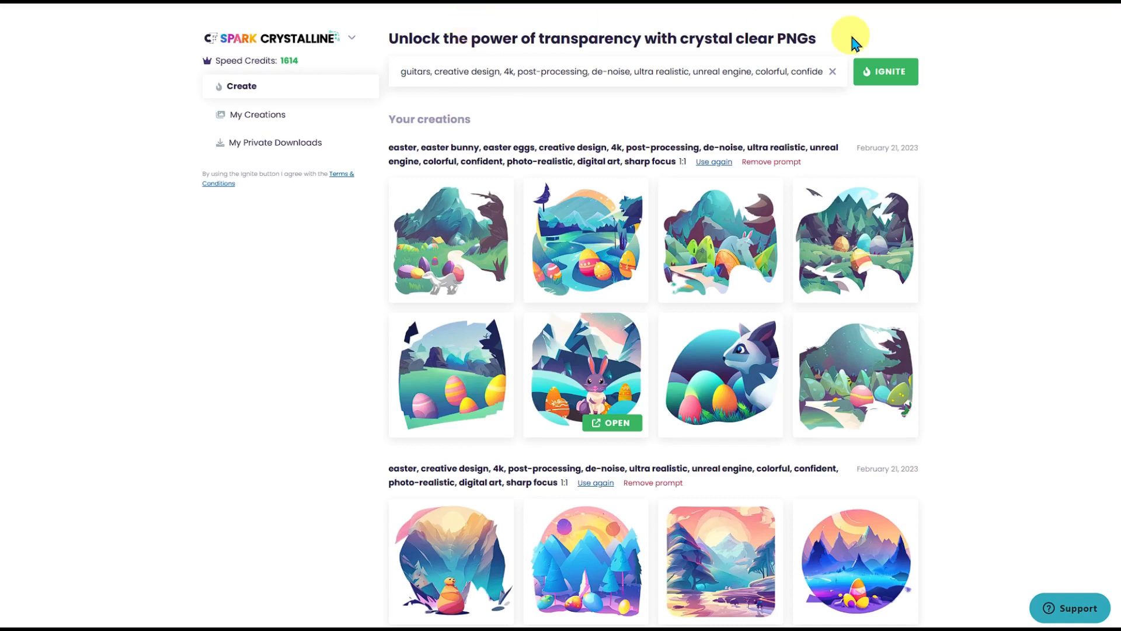
left_click(877, 72)
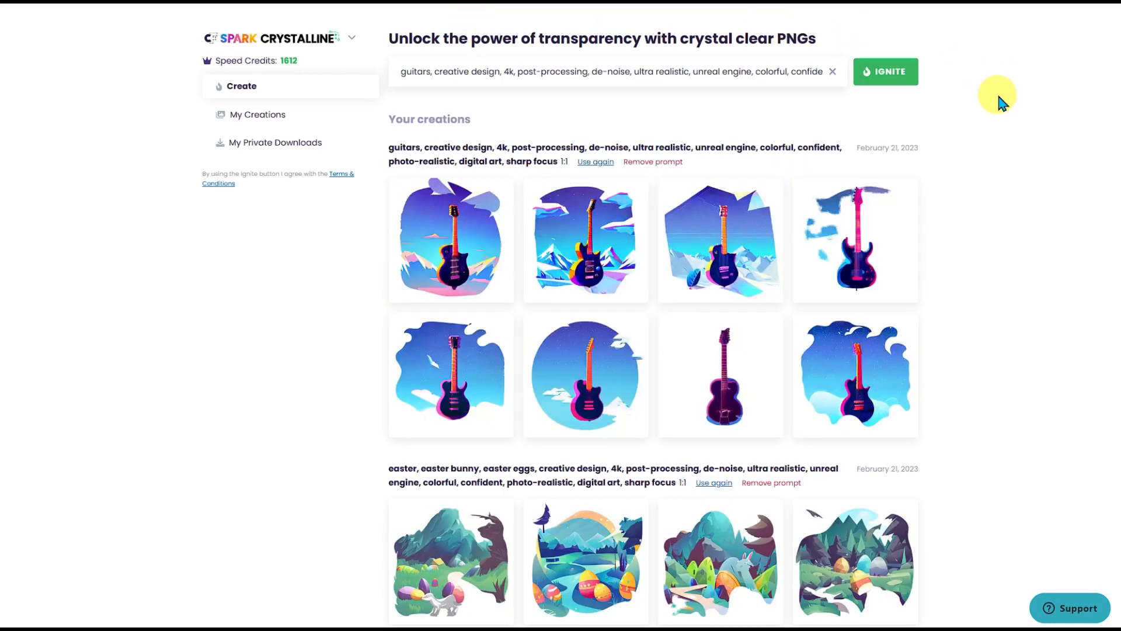
Examine the second and third generated guitar designs with mountain backgrounds
mouse_move(614, 196)
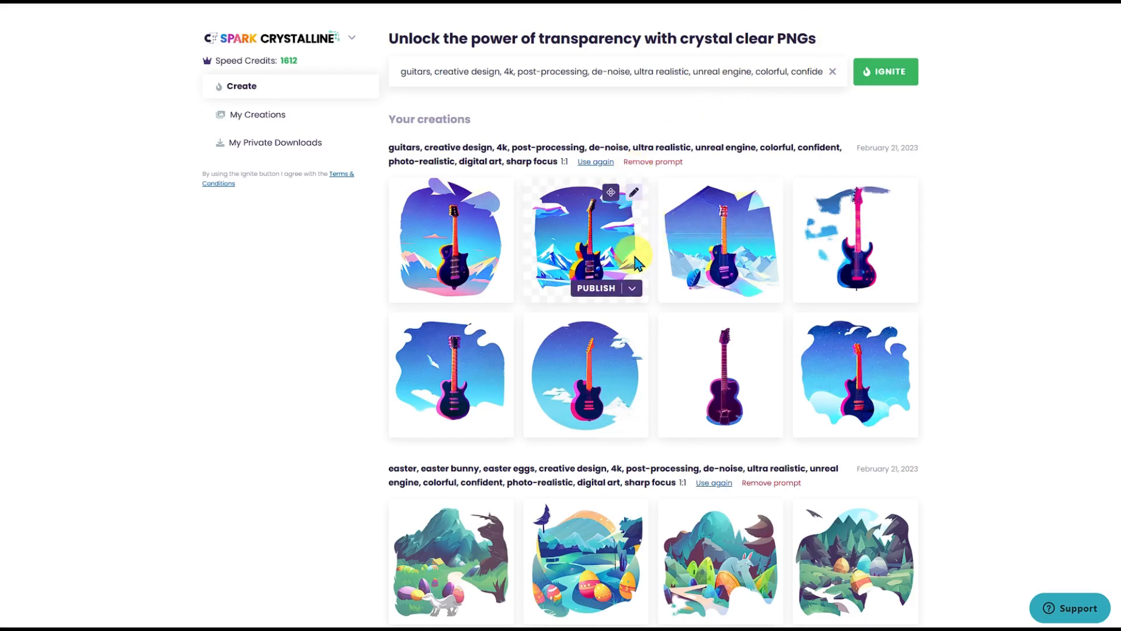
mouse_move(728, 240)
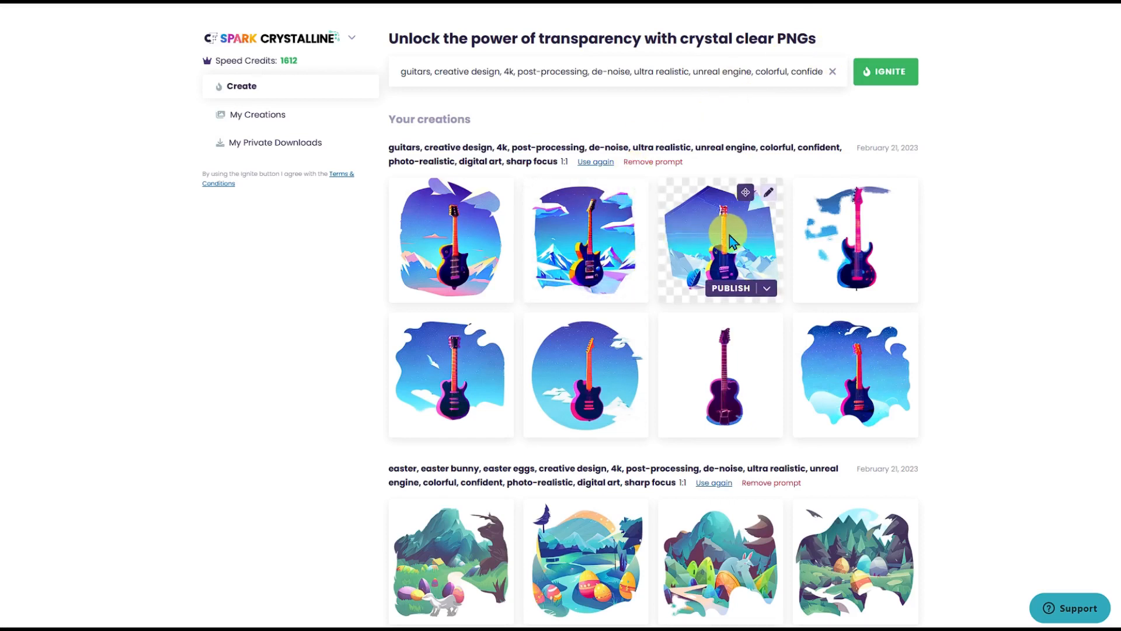
mouse_move(630, 257)
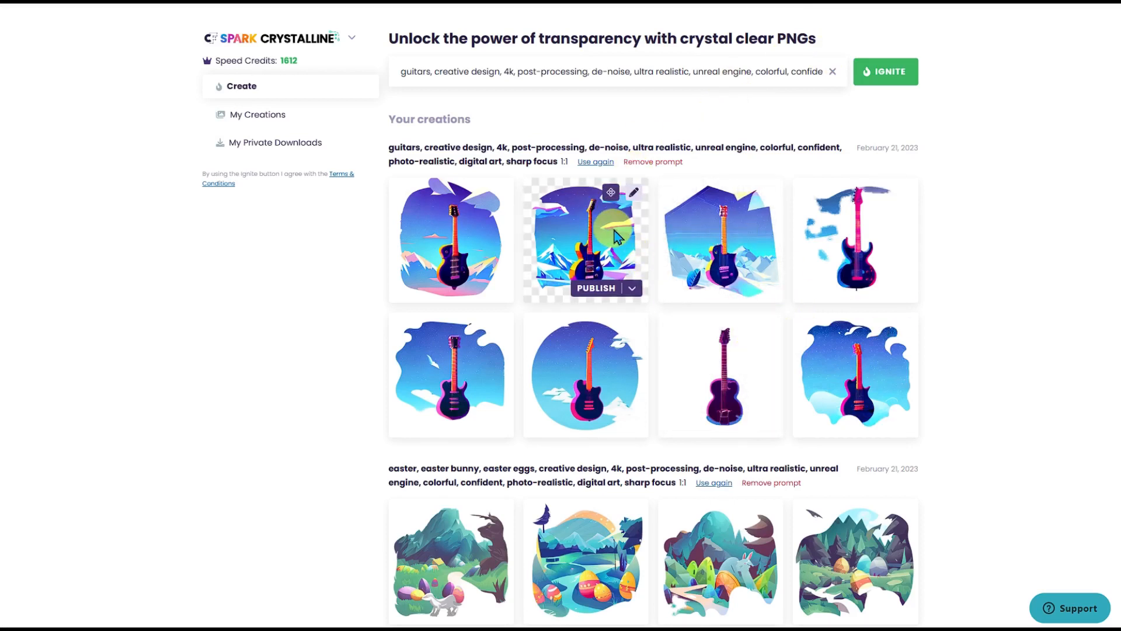
Preview the second generated guitar design with the snowy mountain background in a larger view
left_click(634, 205)
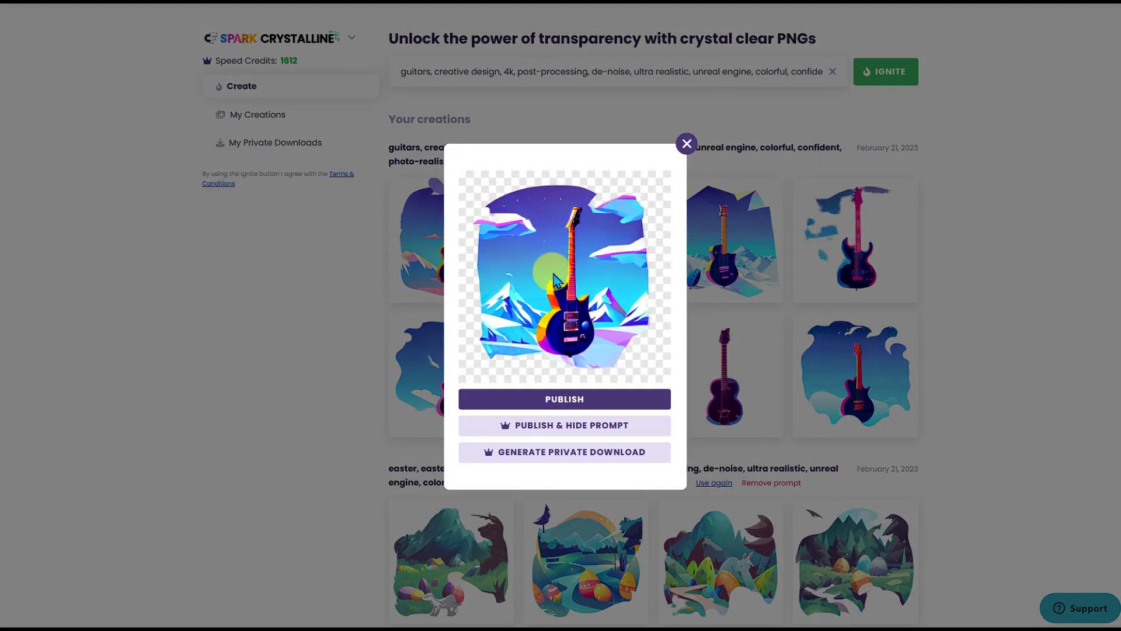
left_click(686, 144)
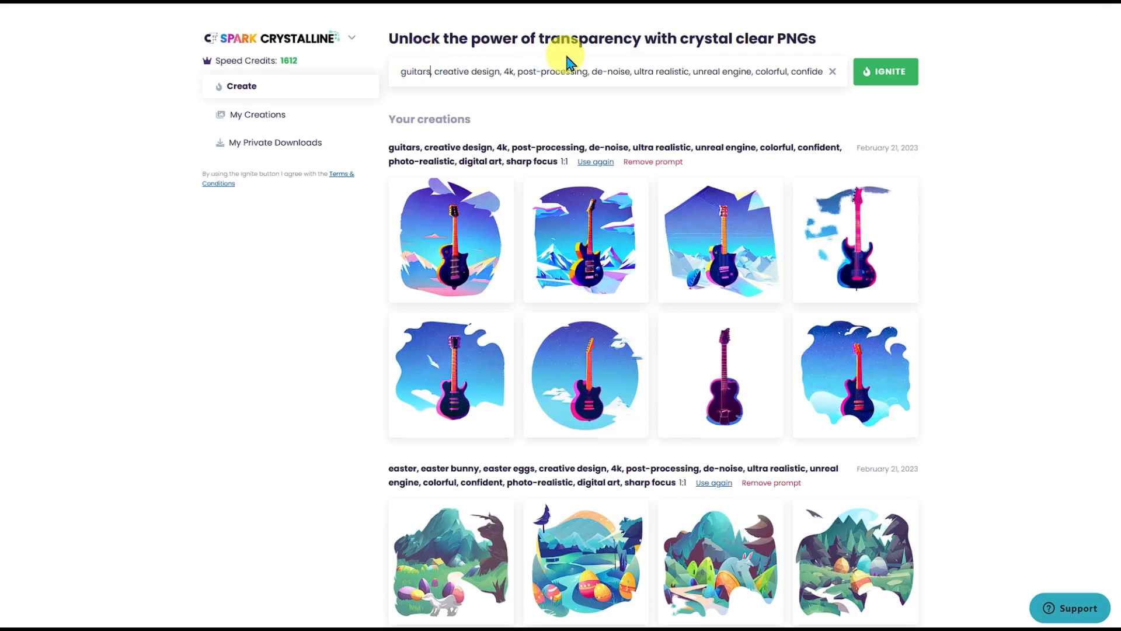
Change "guitars" in the prompt to "guitar at a concert, flashing lights", keep the style keywords, and generate images
key("BackSpace")
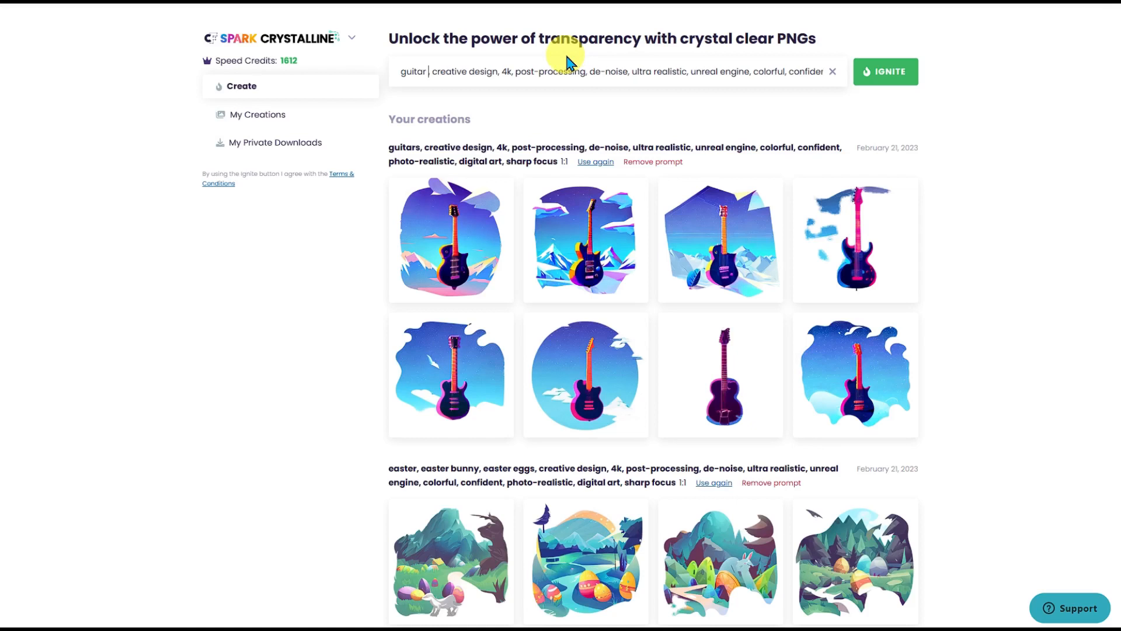
type("at a concer")
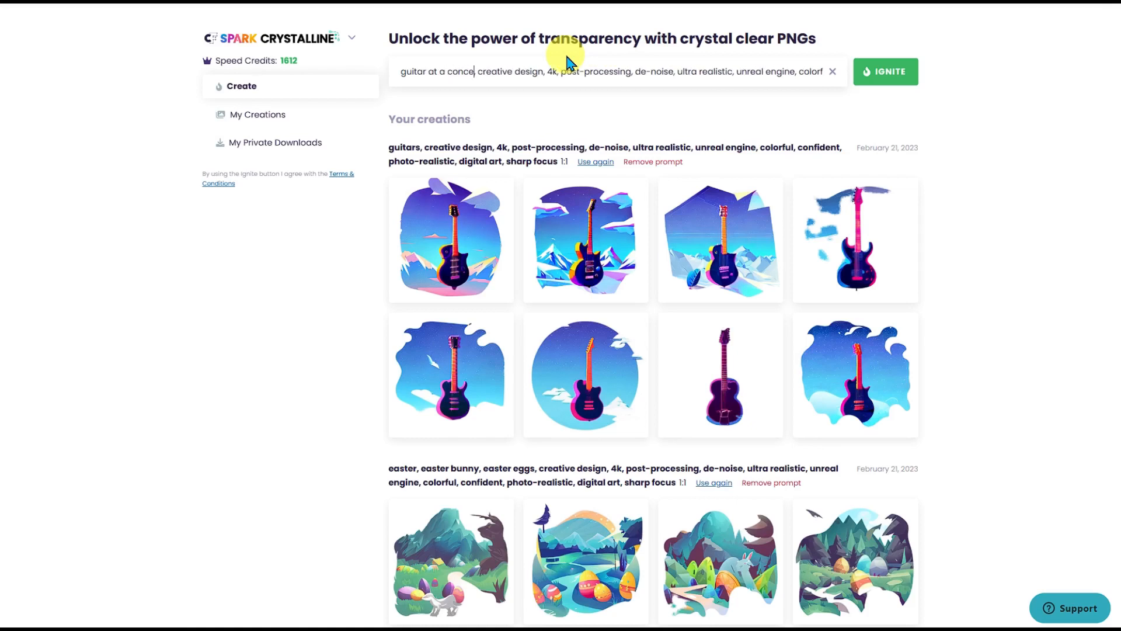
type("t, flashing ")
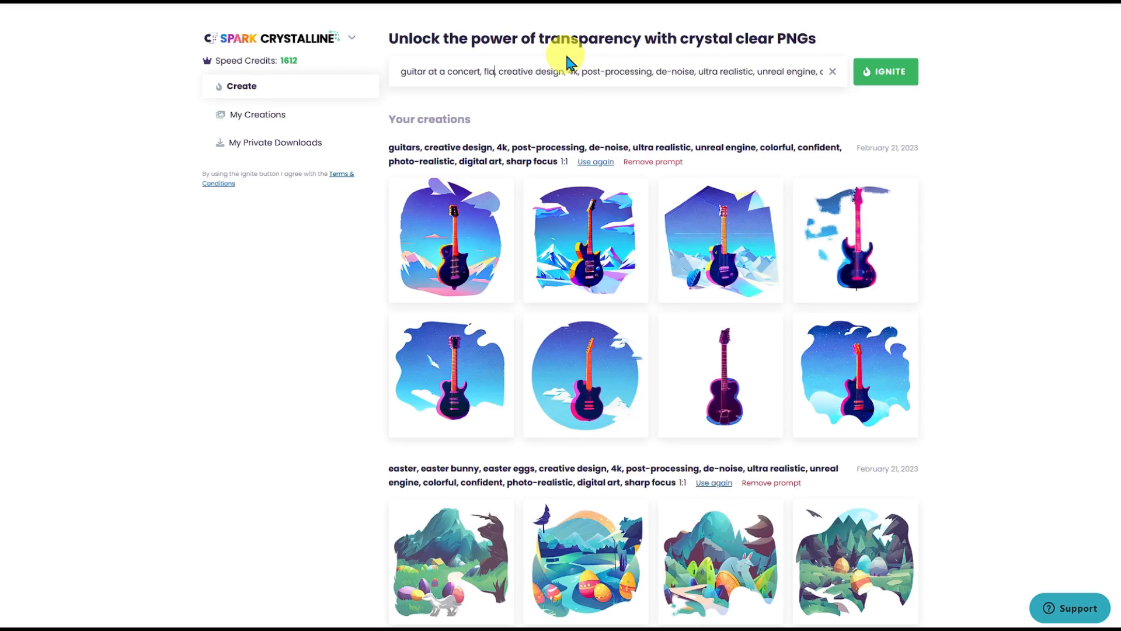
type("lights,")
left_click(882, 71)
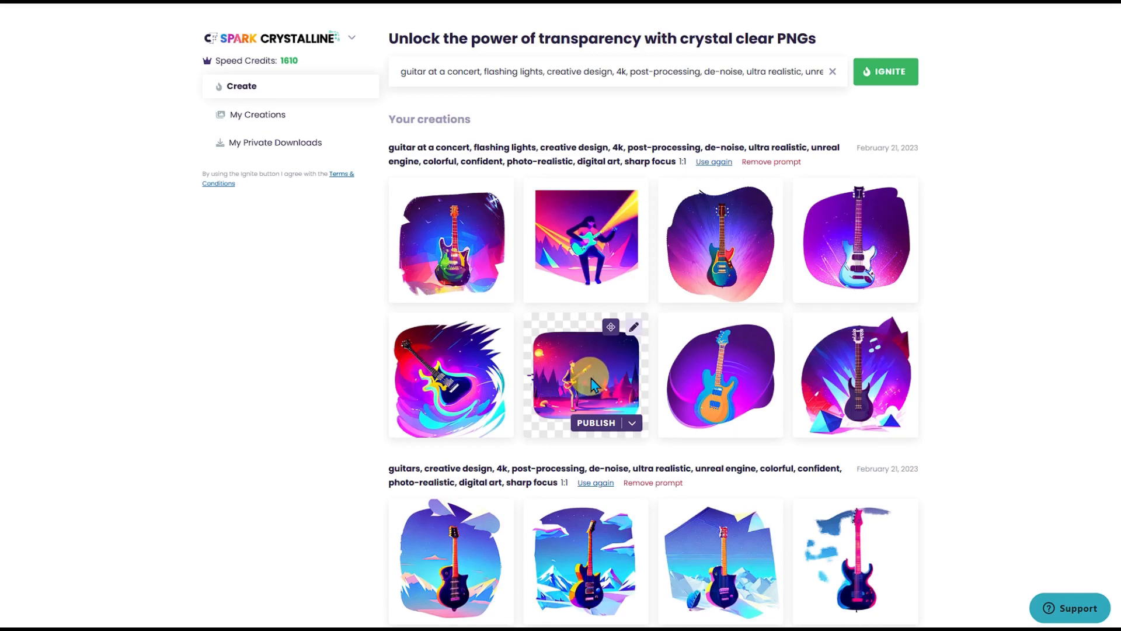
Preview the third concert guitar design enlarged, and publish the third and fourth designs of the set
left_click(730, 422)
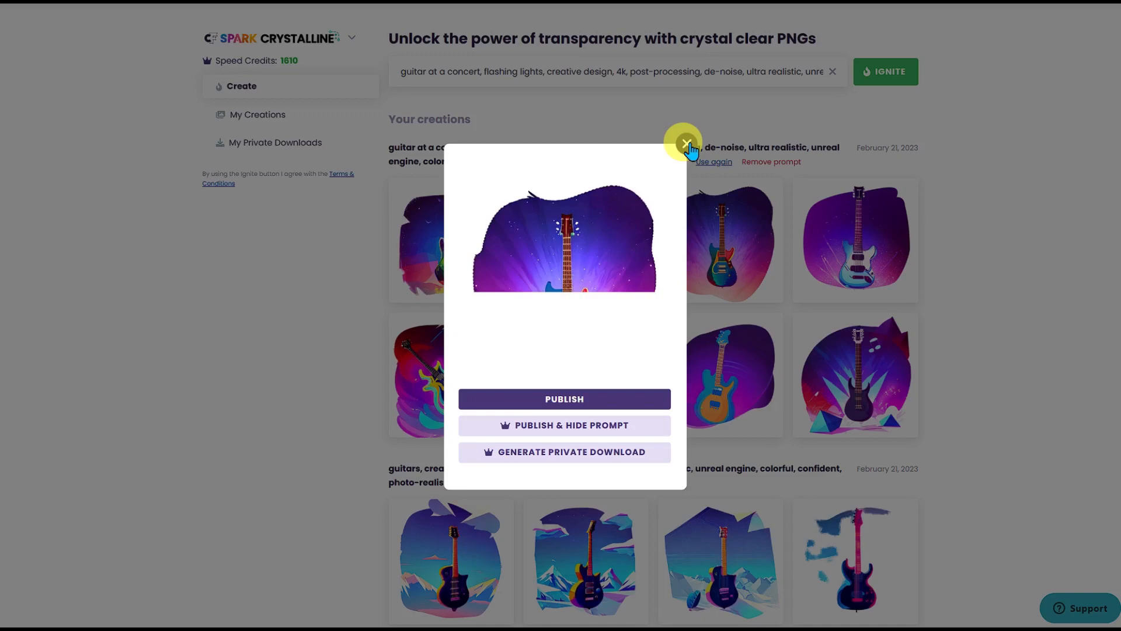
left_click(686, 143)
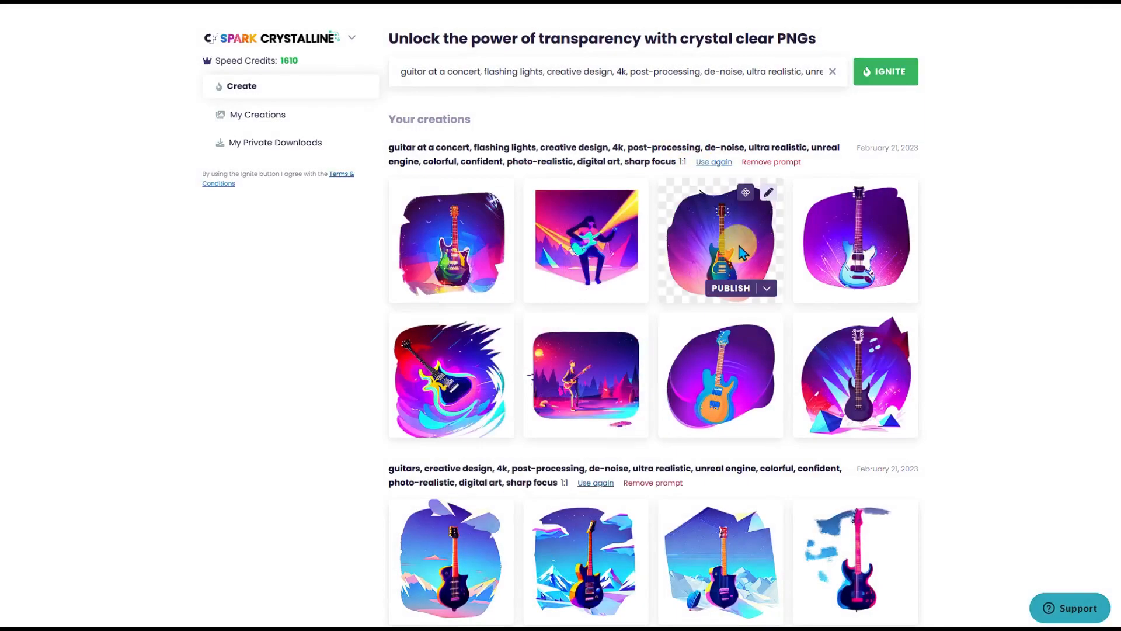
left_click(724, 288)
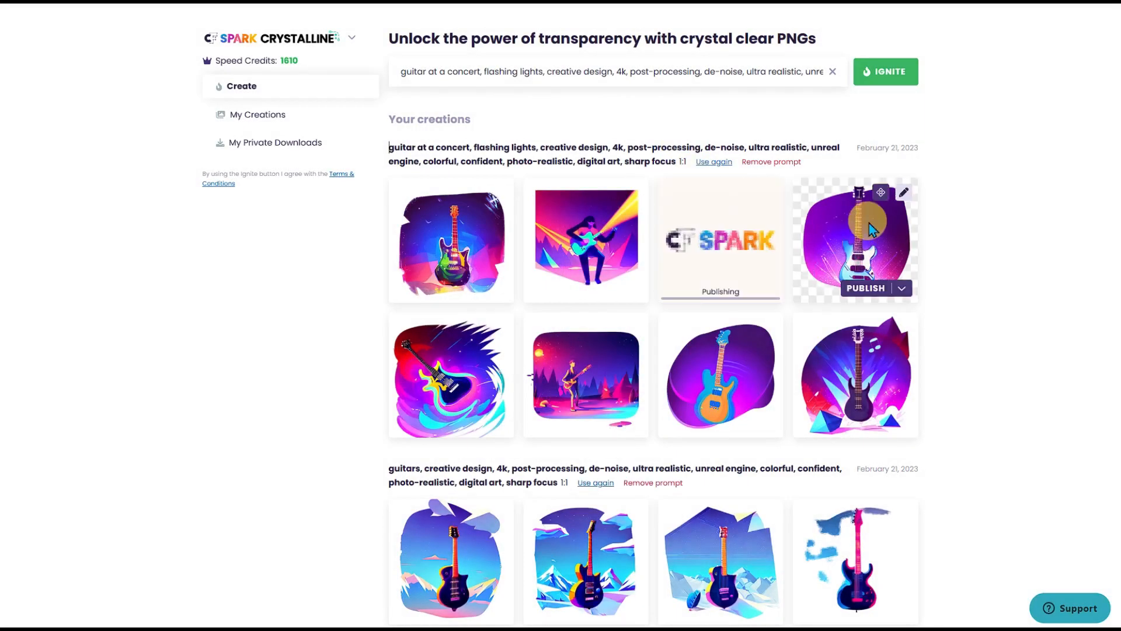
left_click(862, 288)
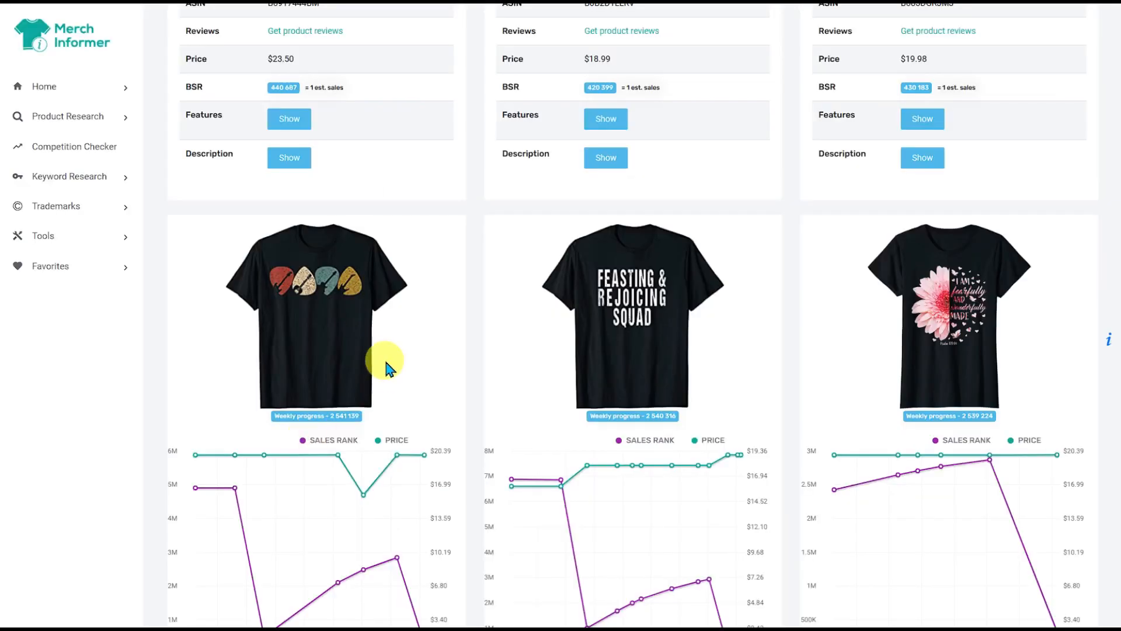
In Merch Informer, examine the remaining shirt designs on page 3 of the weekly results and open page 4
scroll(385, 368, "down", 15)
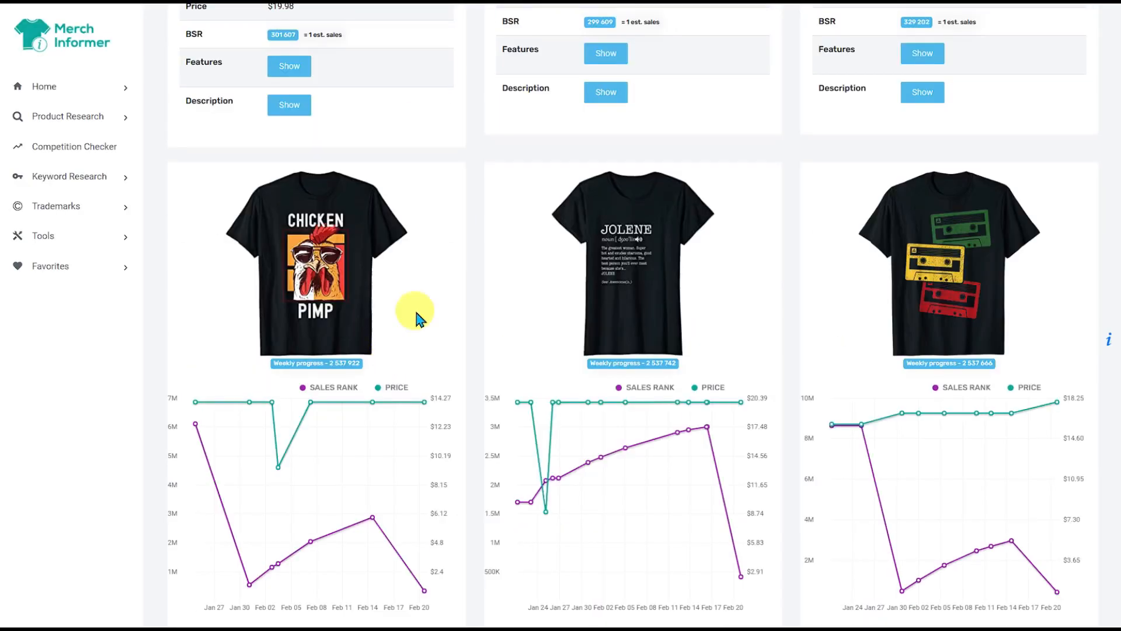
scroll(415, 310, "down", 20)
scroll(484, 309, "down", 6)
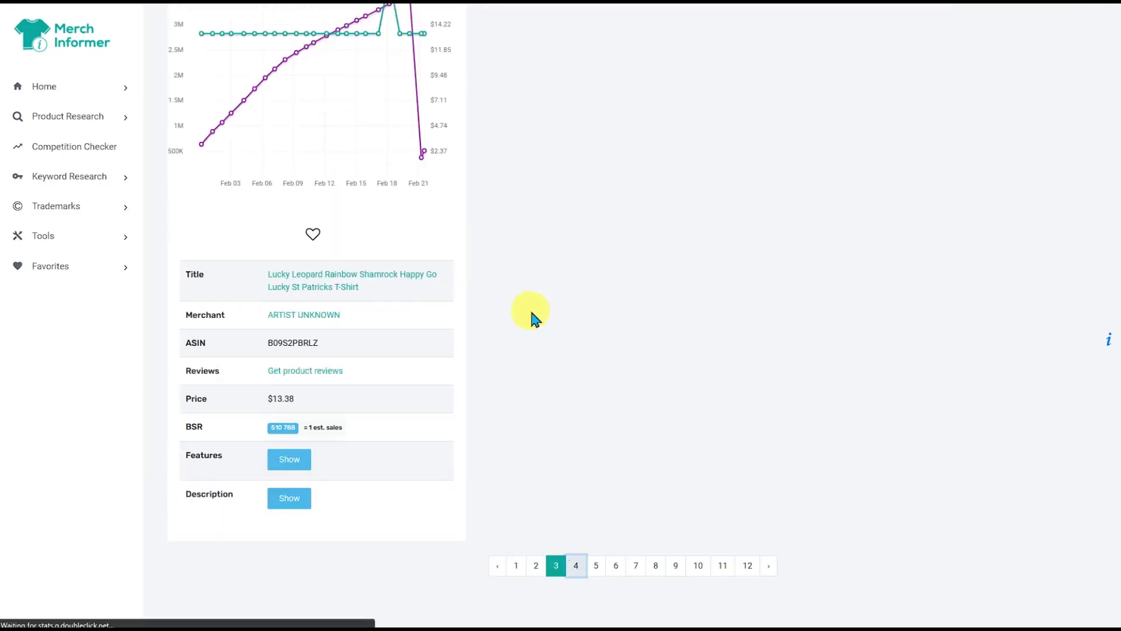
Examine the shirt designs and sales rank charts on page 4 of the weekly results for niche ideas
scroll(496, 263, "down", 12)
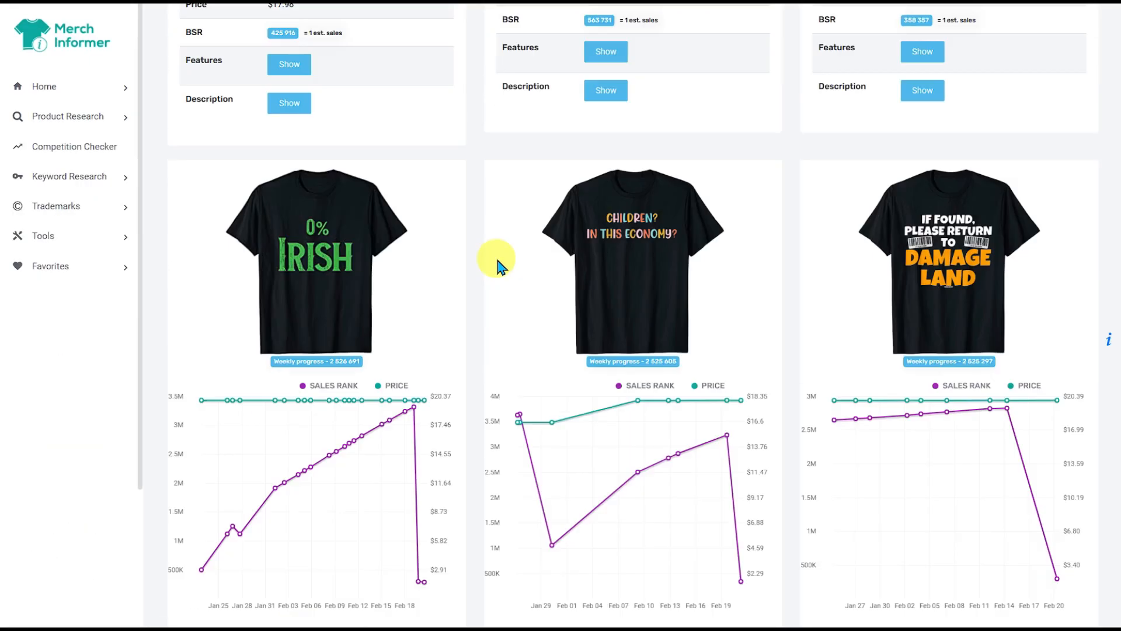
scroll(478, 205, "down", 12)
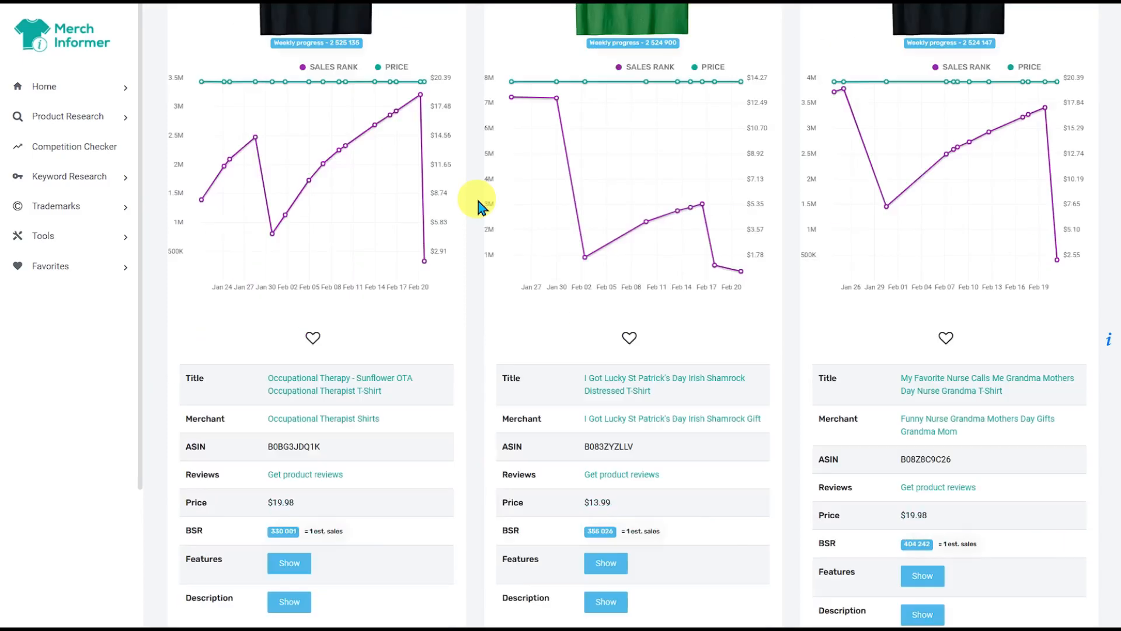
scroll(477, 205, "down", 4)
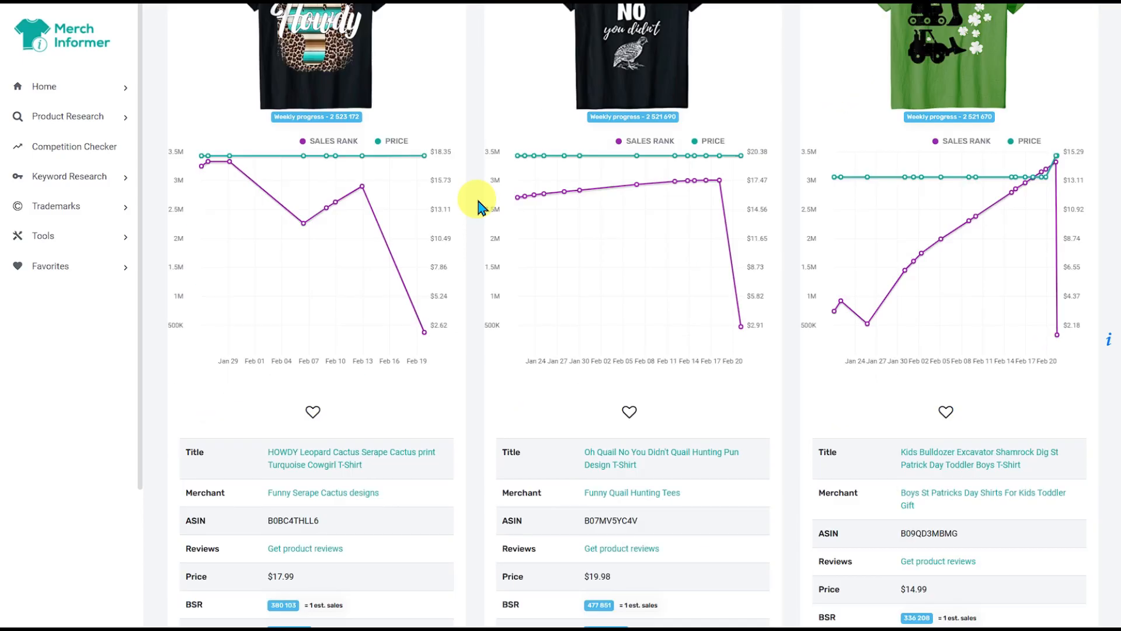
scroll(478, 206, "up", 2)
scroll(477, 205, "down", 10)
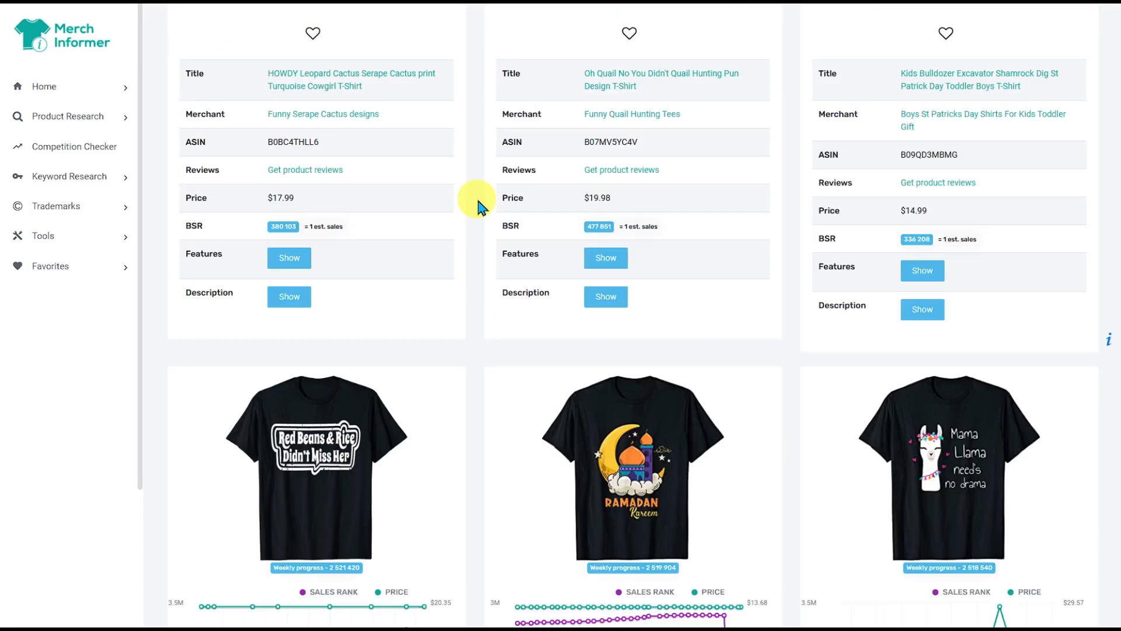
scroll(477, 205, "down", 20)
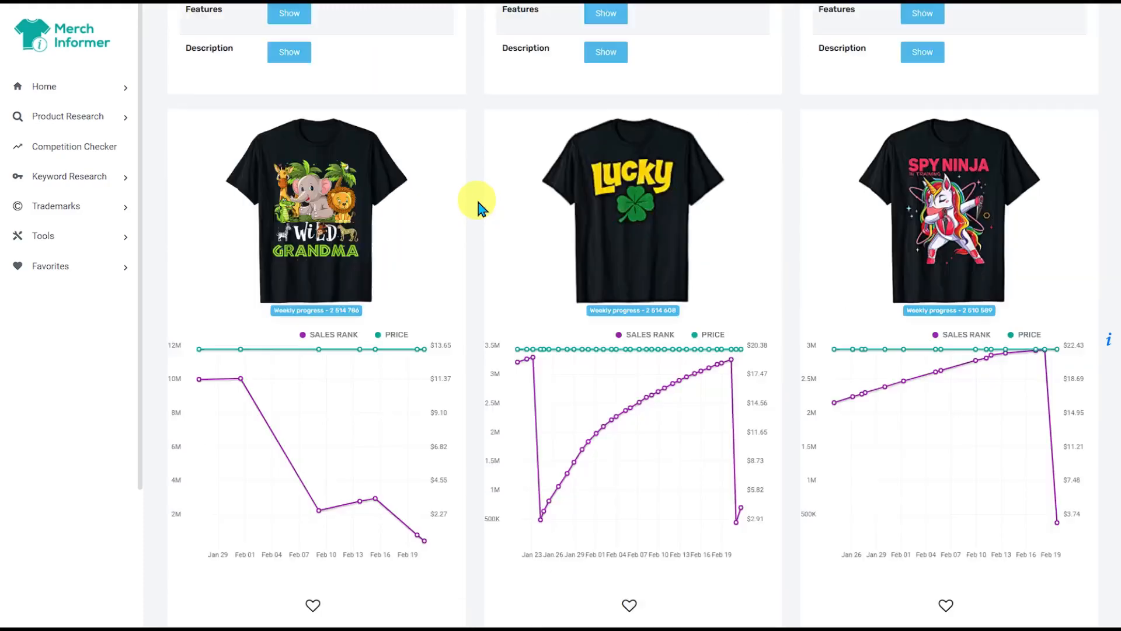
scroll(477, 205, "down", 20)
Open page 5 of the weekly results and examine its shirt designs and sales rank charts for niche ideas
left_click(596, 565)
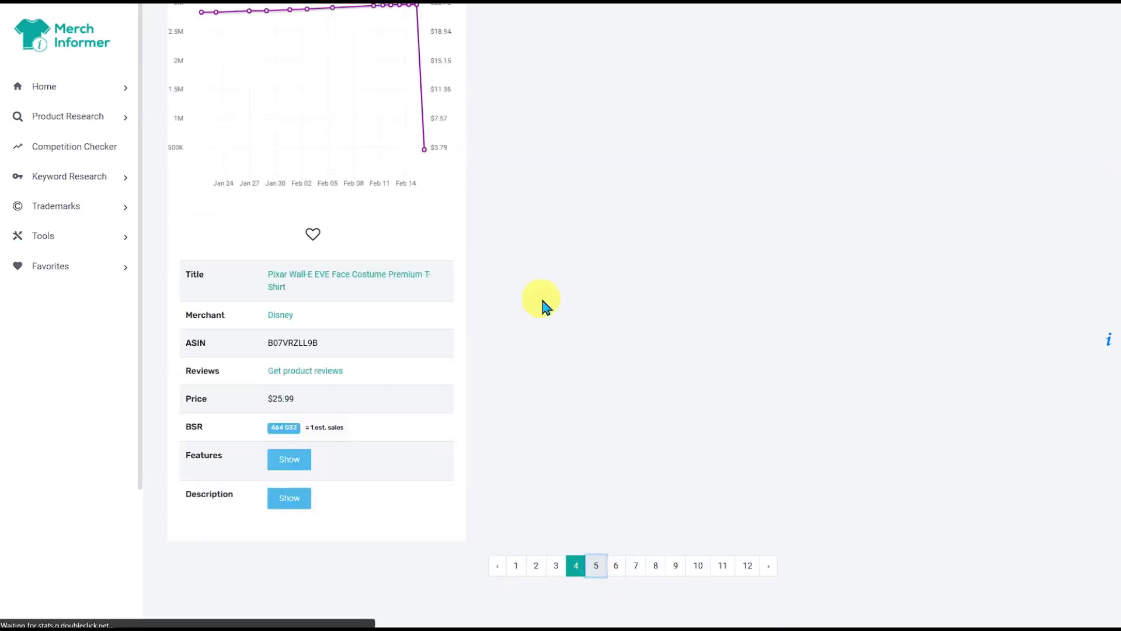
scroll(486, 251, "down", 2)
scroll(490, 250, "down", 12)
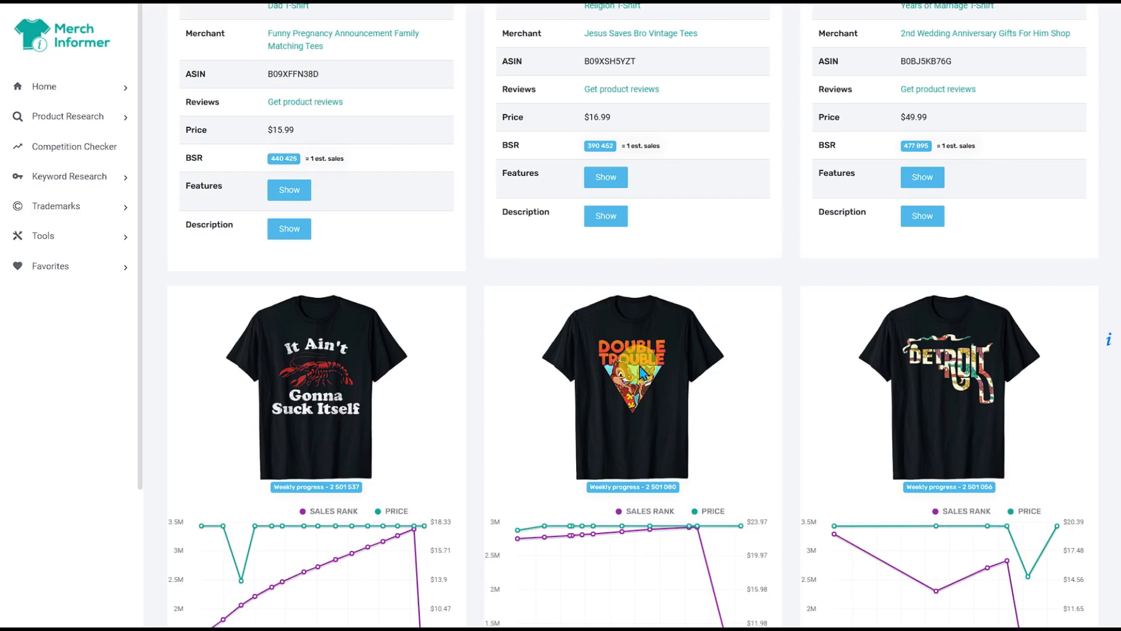
scroll(482, 352, "down", 6)
scroll(483, 352, "down", 6)
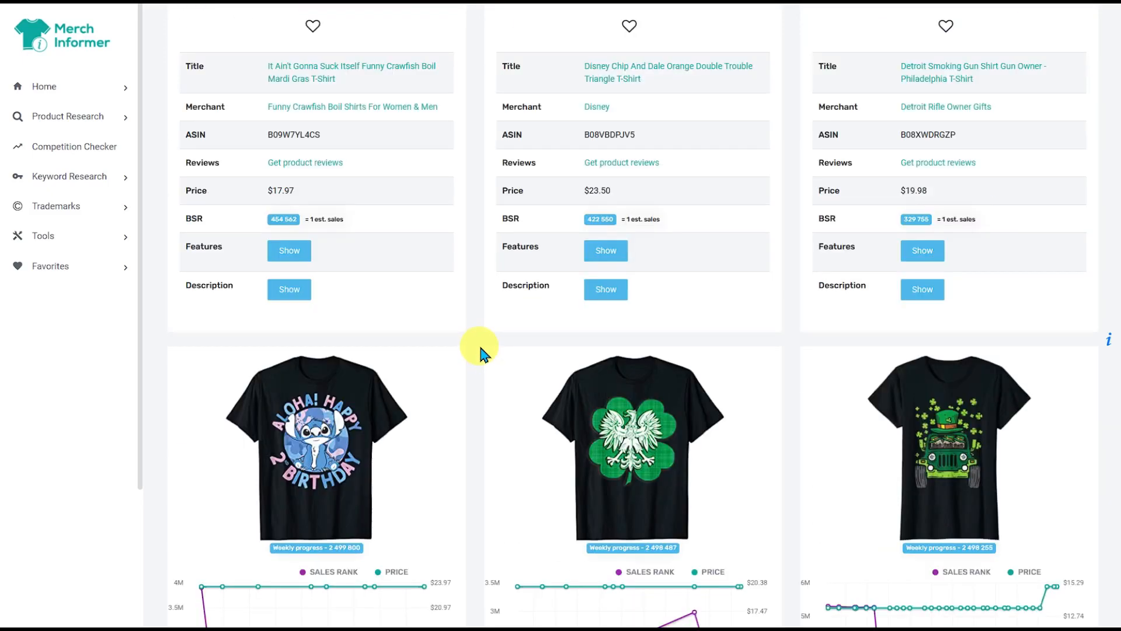
scroll(482, 352, "down", 13)
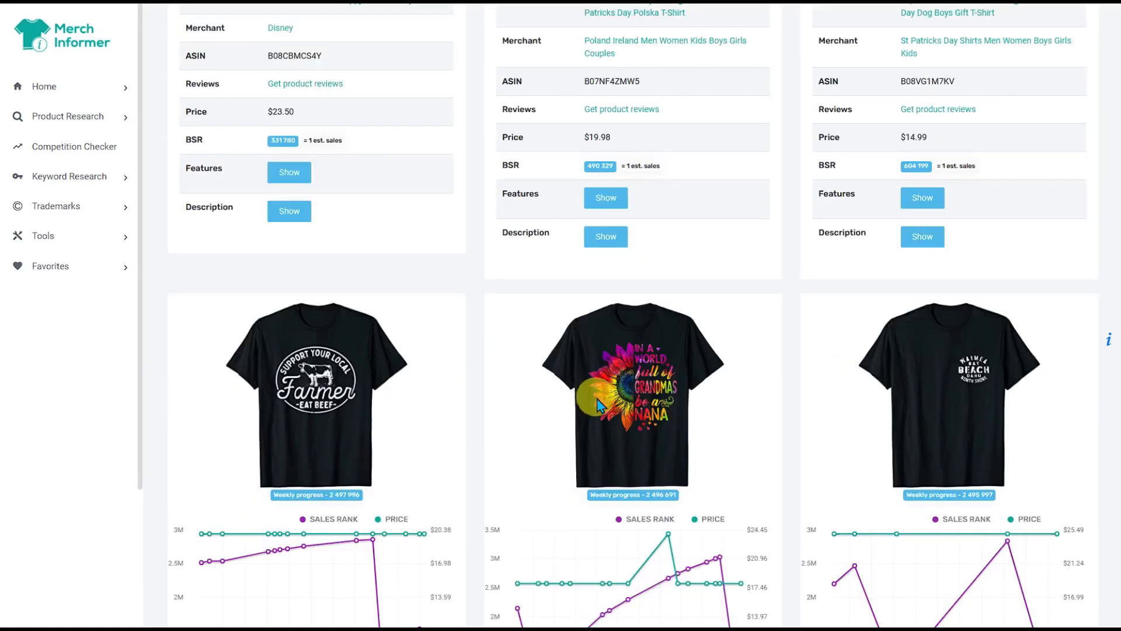
scroll(493, 388, "down", 13)
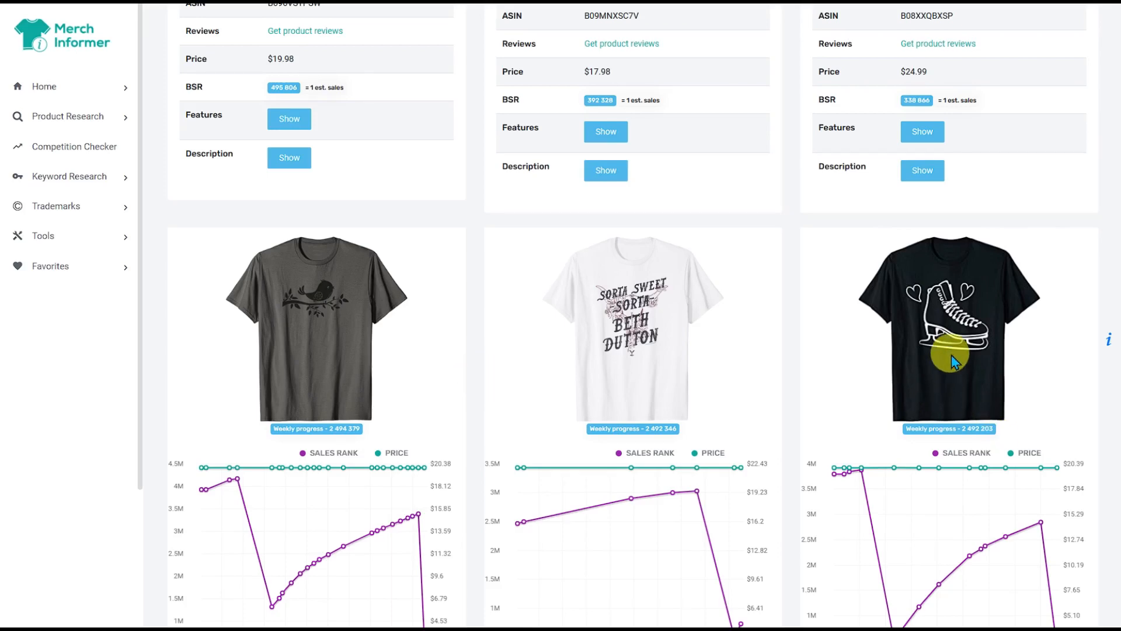
scroll(950, 362, "down", 13)
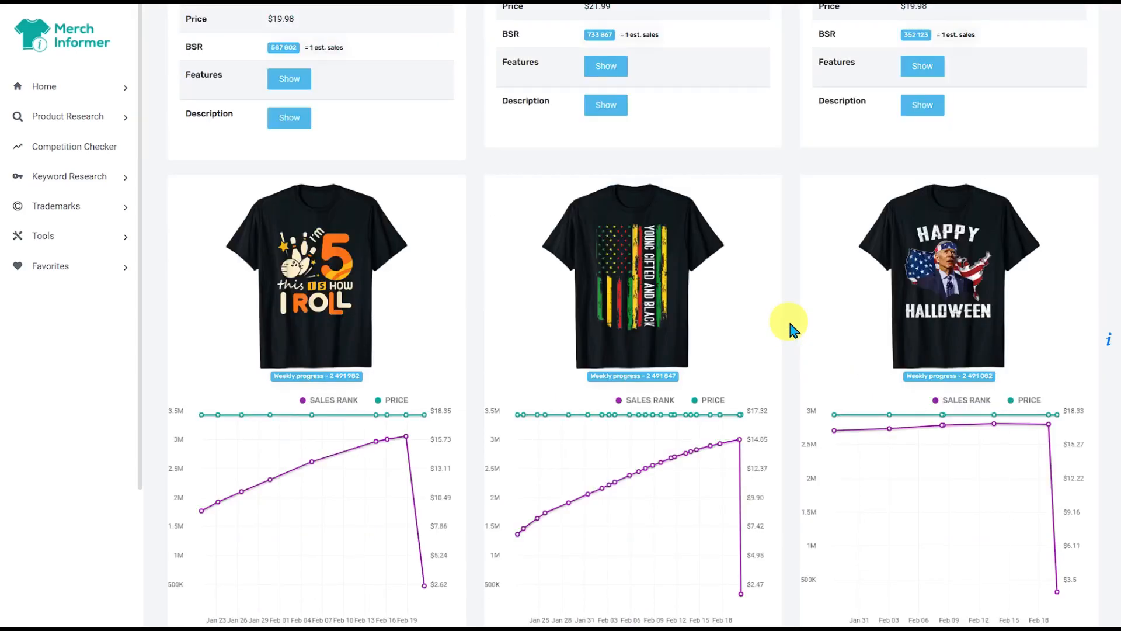
scroll(789, 328, "down", 15)
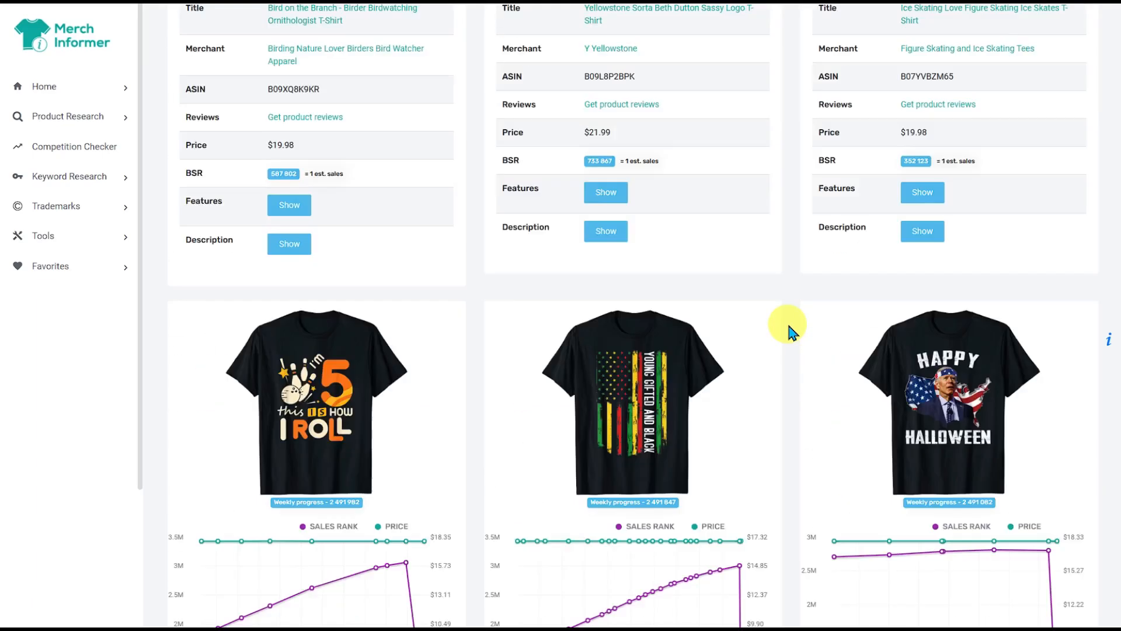
scroll(786, 328, "up", 2)
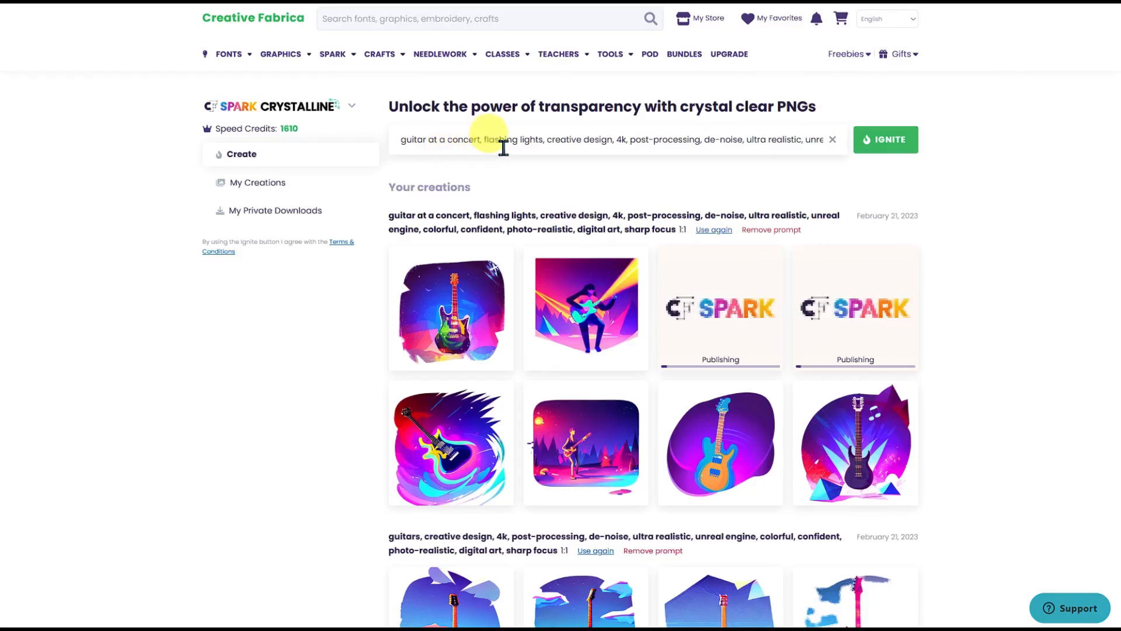
In Spark Crystalline, replace "guitar at a concert, flashing lights" with "iceskating" in the prompt, keep the style keywords, and generate images
left_click_drag(542, 139, 362, 137)
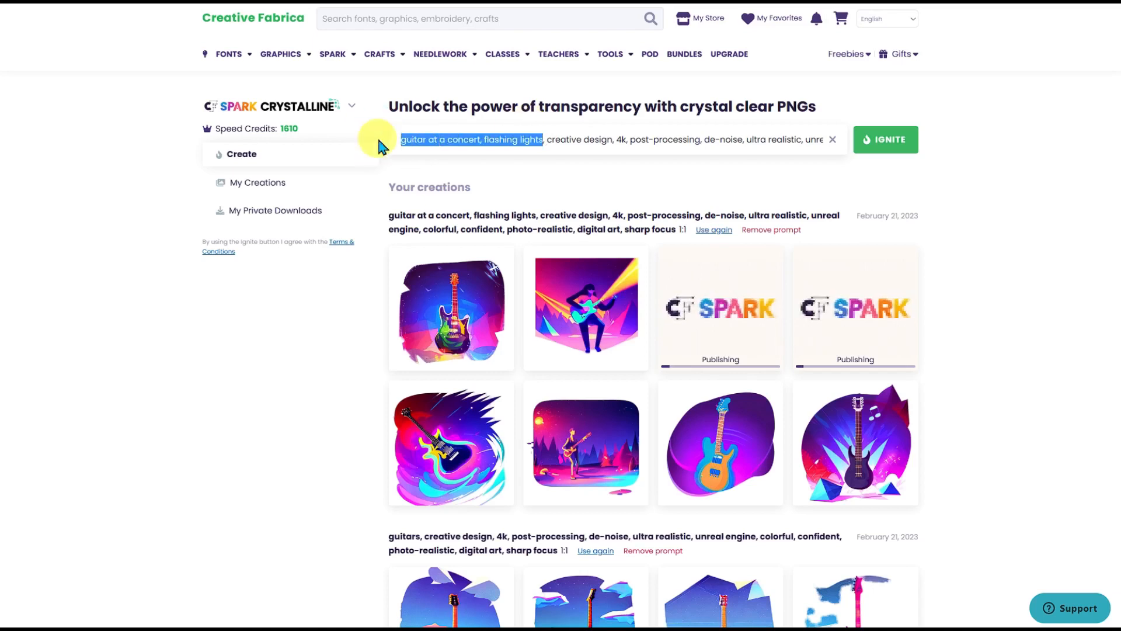
type("icesk")
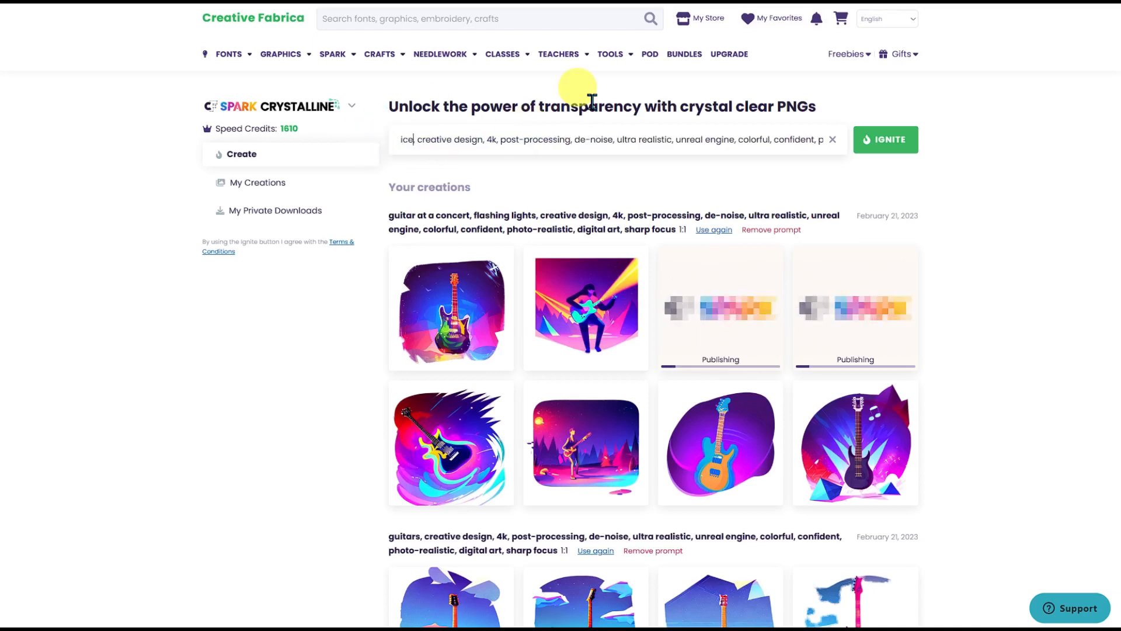
type("ating,")
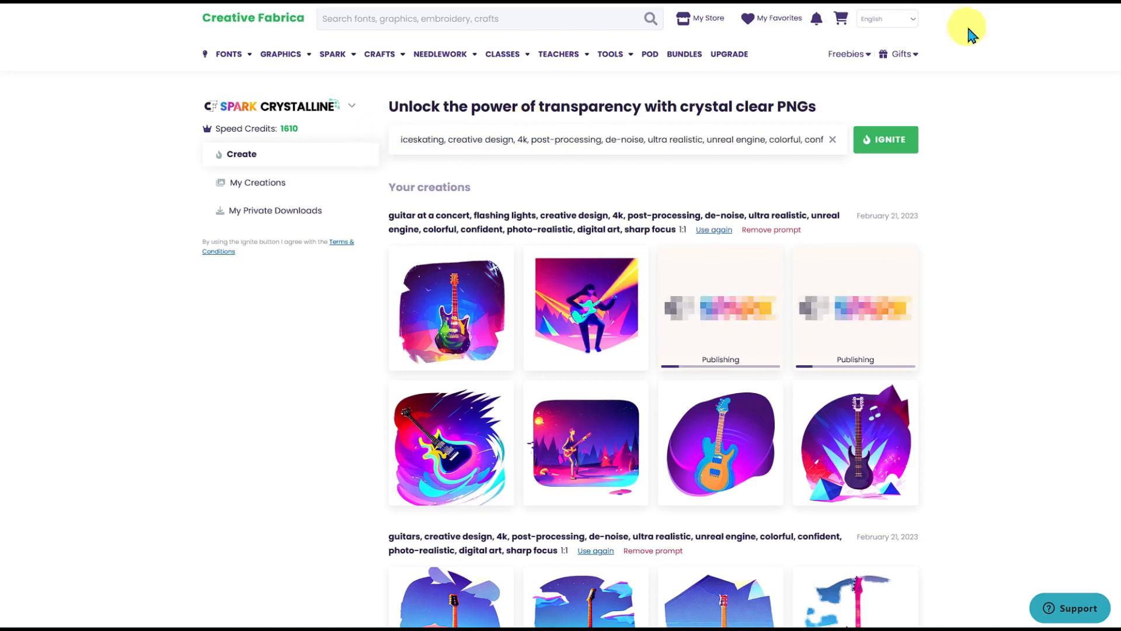
left_click(902, 145)
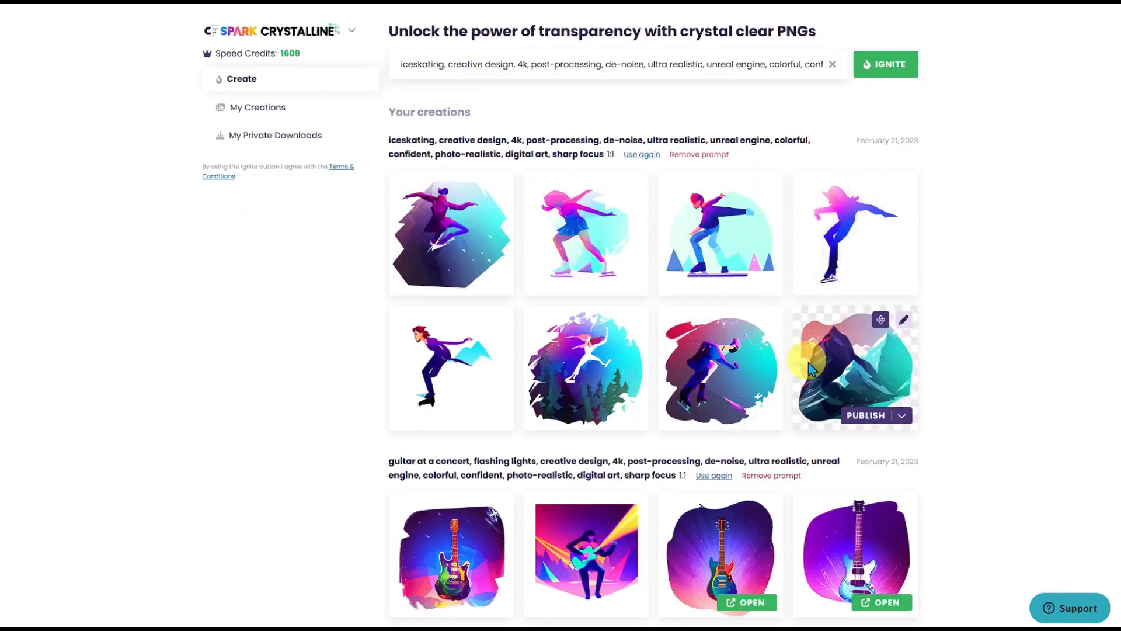
Remove the first set of iceskating images and generate a new set from the same prompt
left_click(693, 157)
left_click(506, 356)
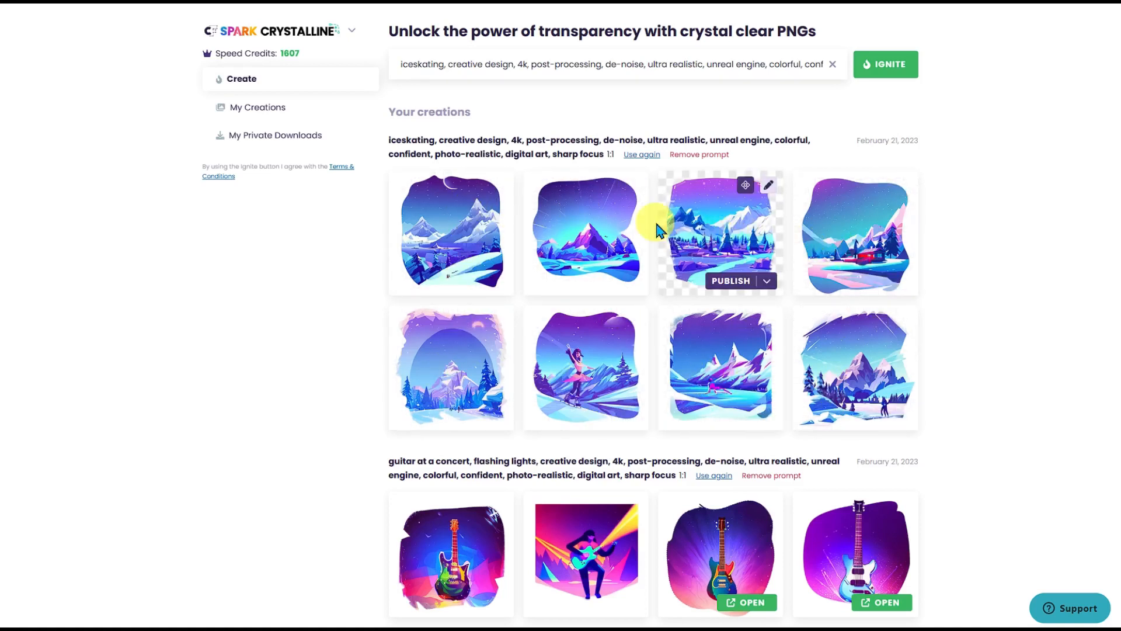
Change the prompt's subject to "ice skating boot", keep the style keywords, and generate images
left_click(447, 64)
type("boo")
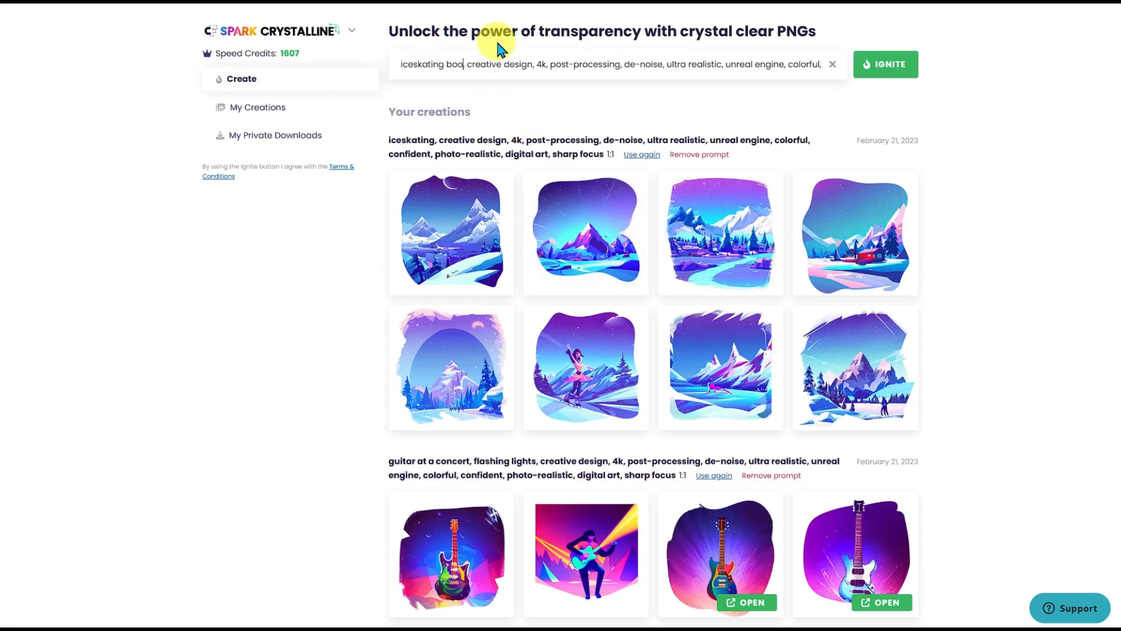
type("t,")
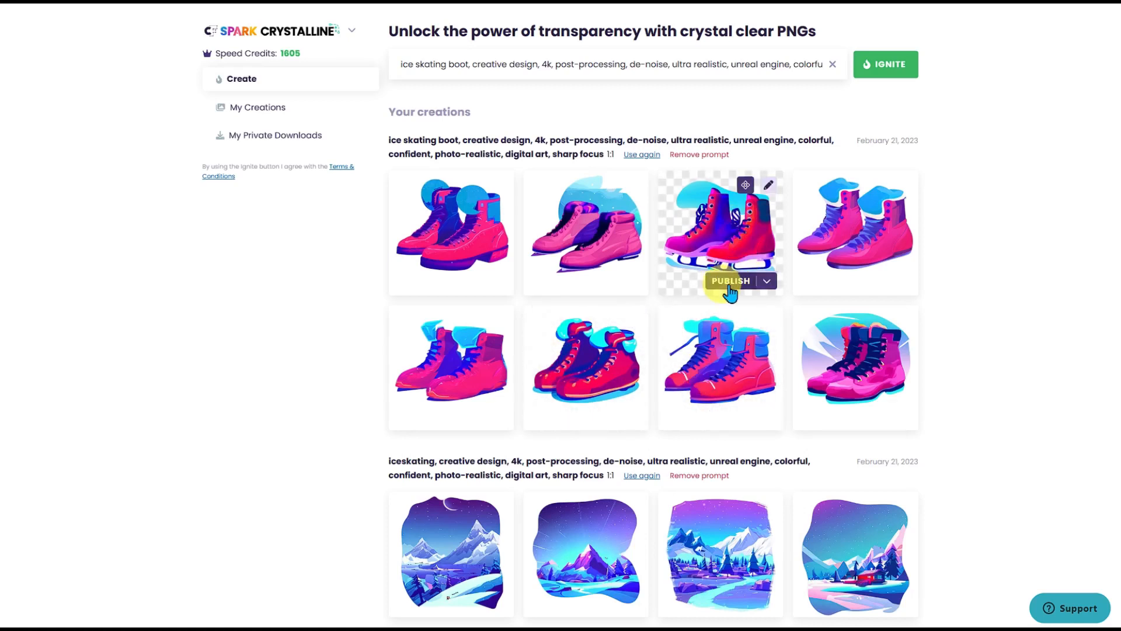
Publish the third ice skating boot design and look over the earlier iceskating landscape images
left_click(729, 281)
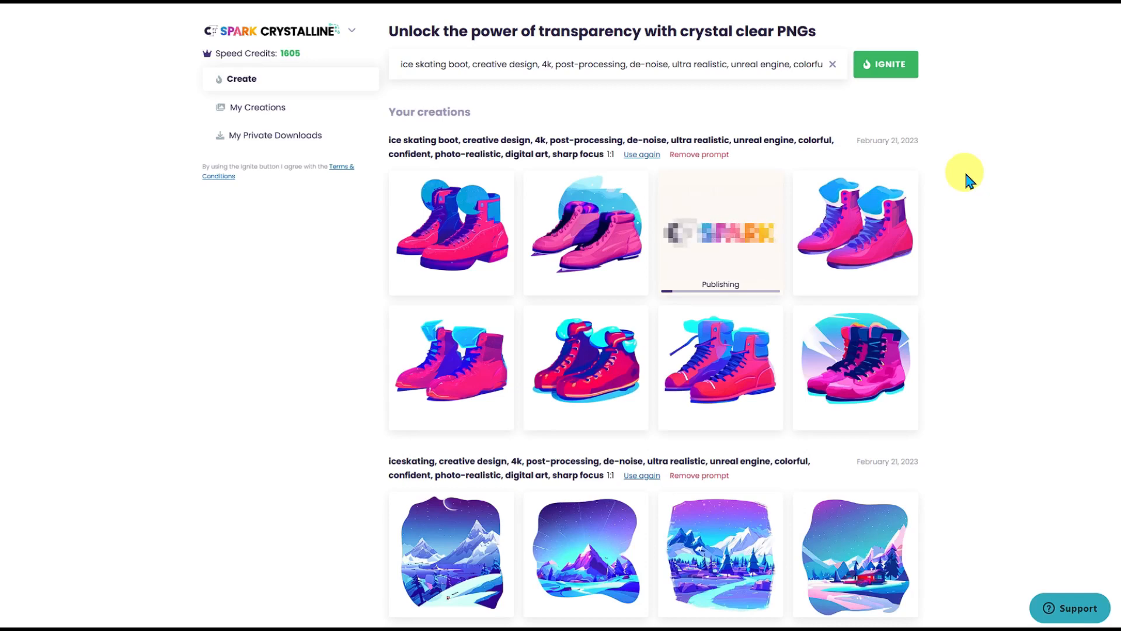
scroll(961, 237, "down", 5)
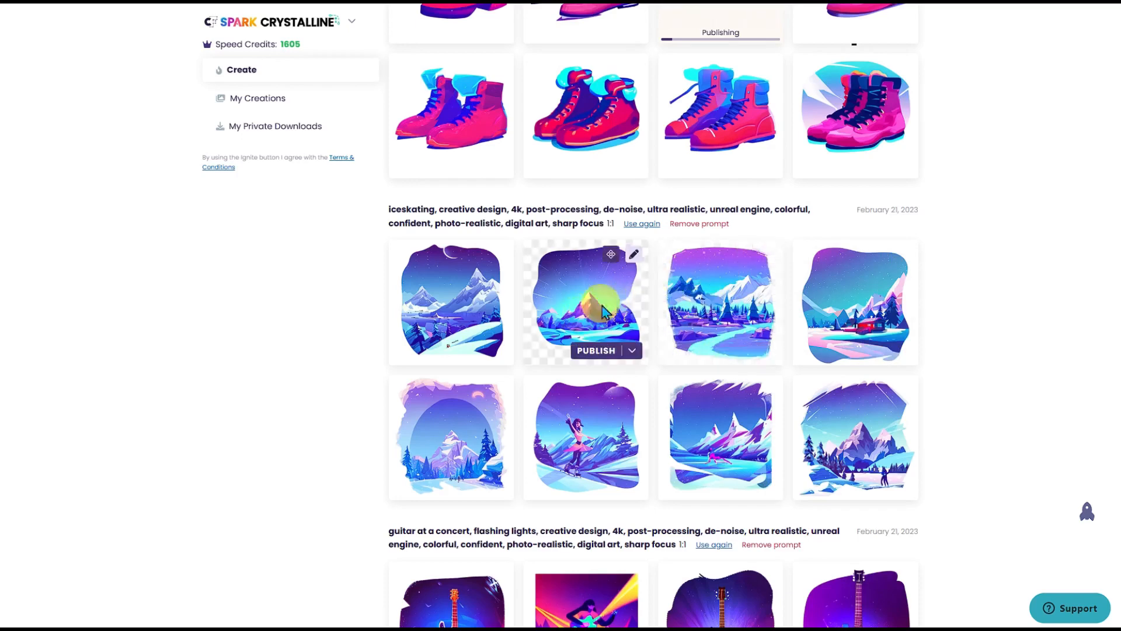
scroll(997, 304, "up", 2)
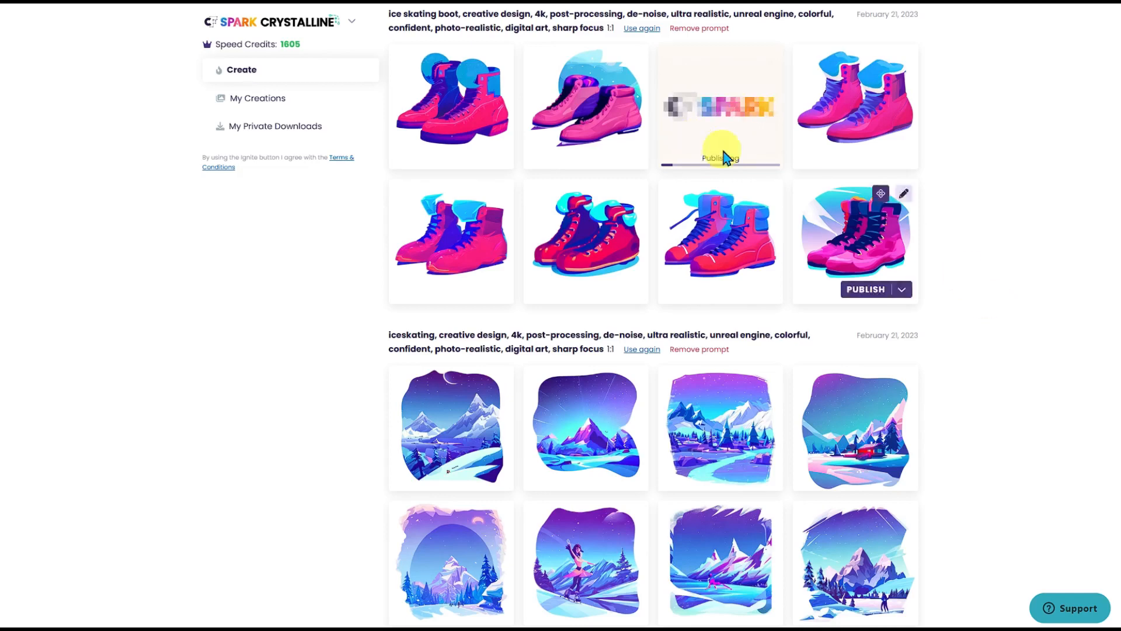
Open the published white-and-blue guitar design from the concert prompt and download it
scroll(1031, 225, "down", 4)
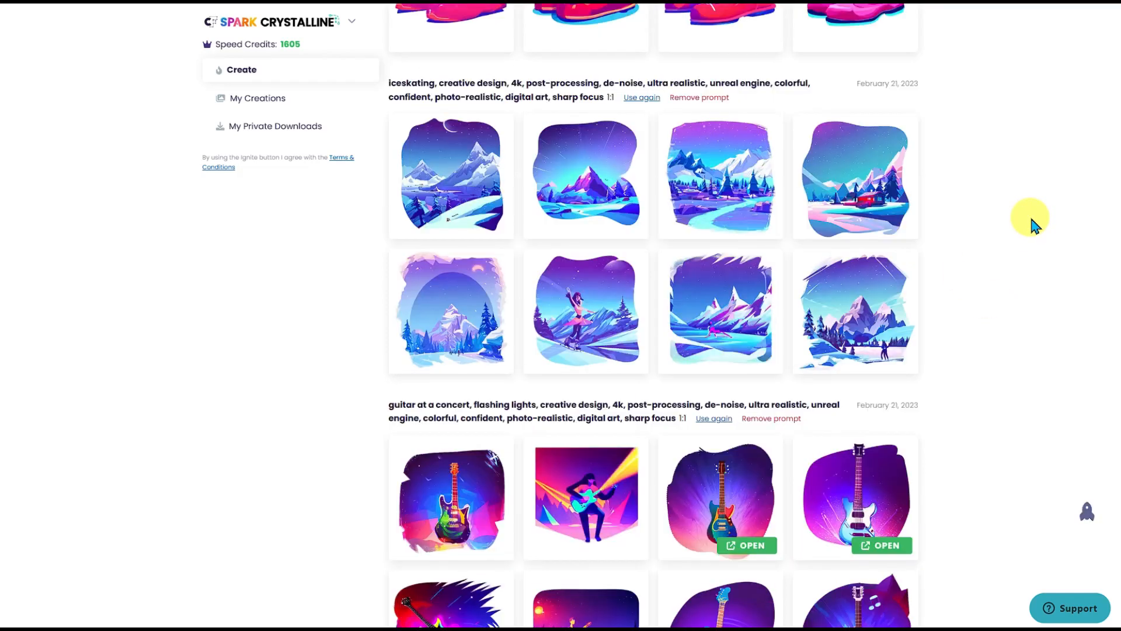
scroll(1031, 221, "down", 4)
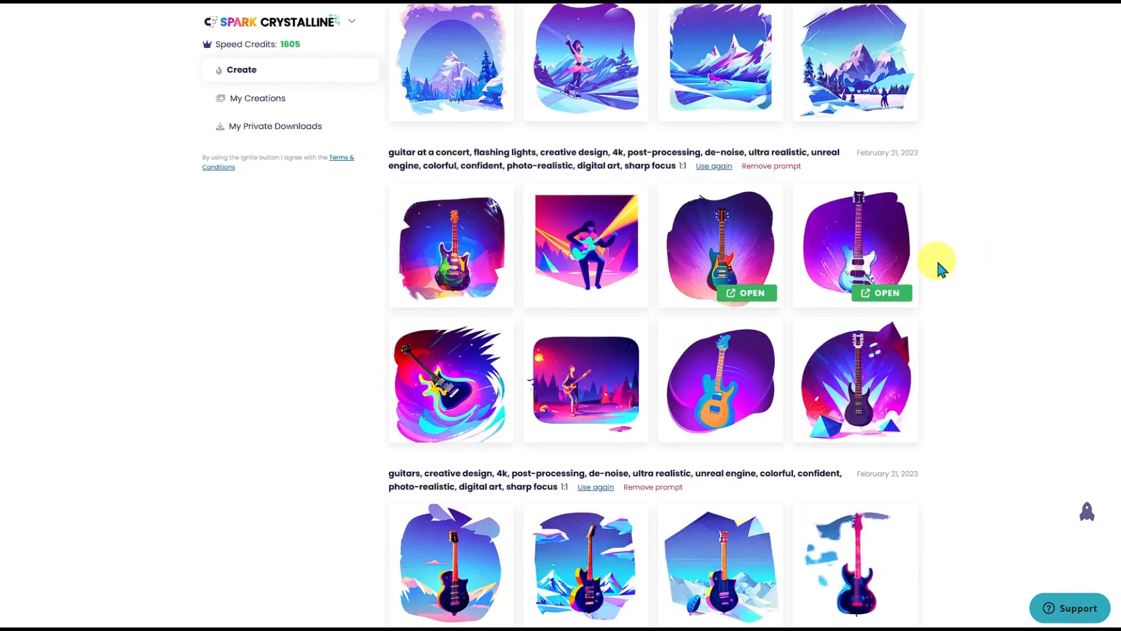
left_click(881, 292)
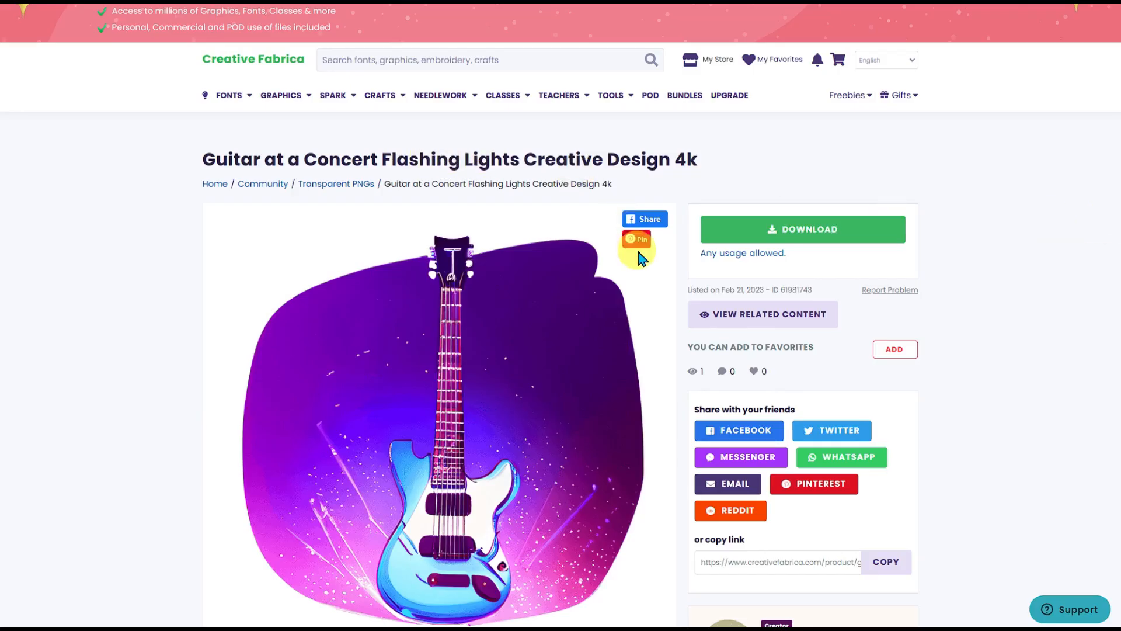
left_click(855, 236)
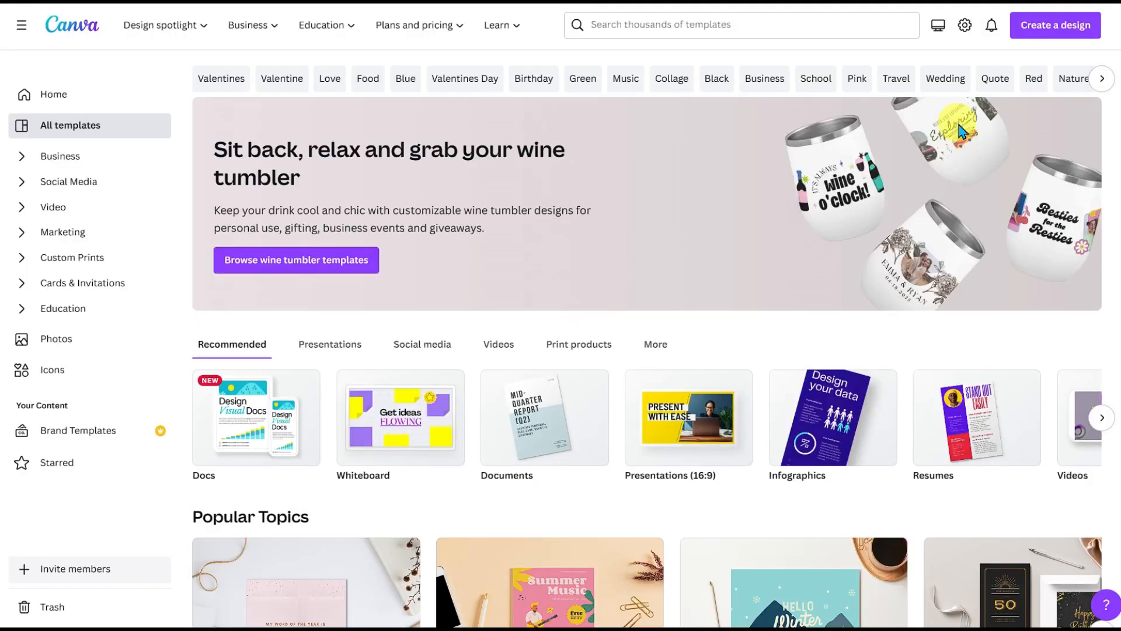
Switch to Canva and create a custom-size design of 4500 × 5400 px
left_click(1049, 41)
left_click(909, 378)
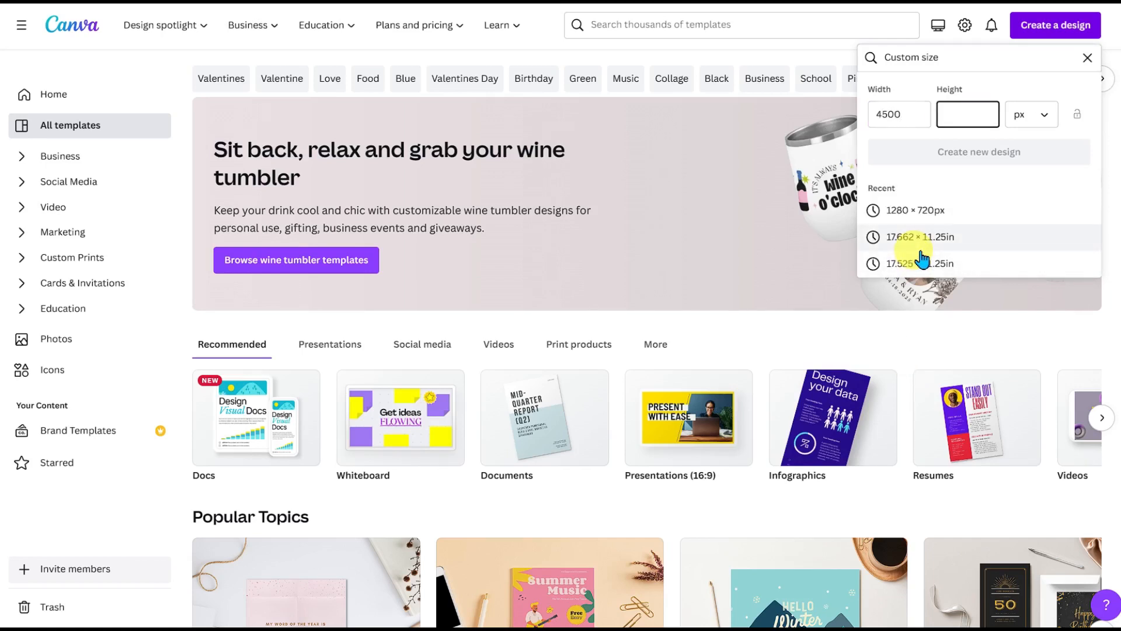
type("5400")
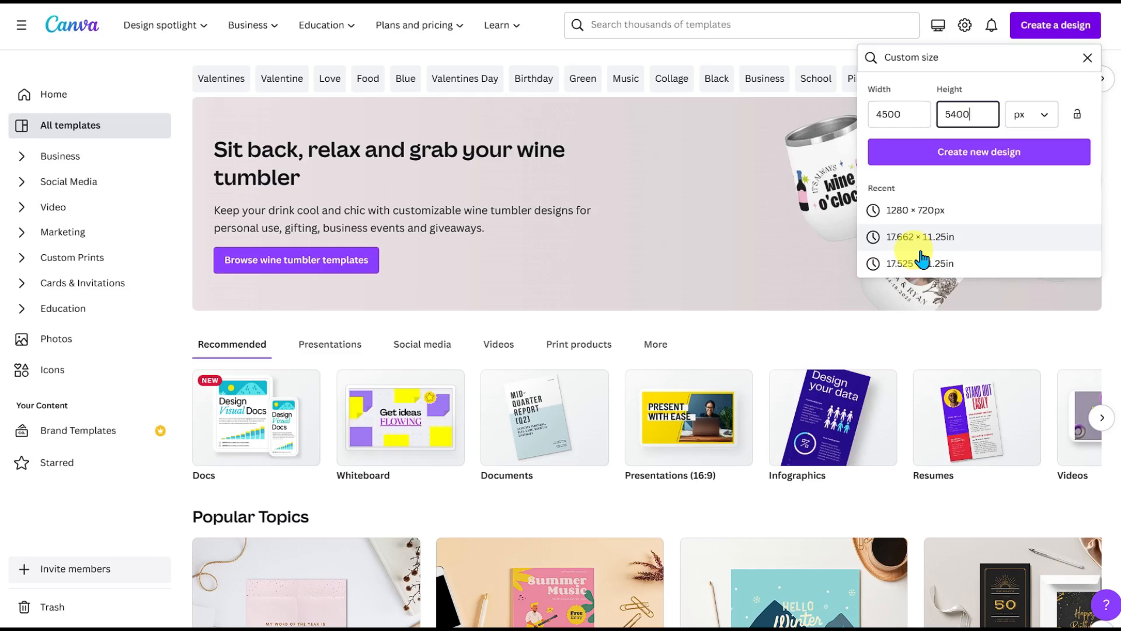
left_click(979, 150)
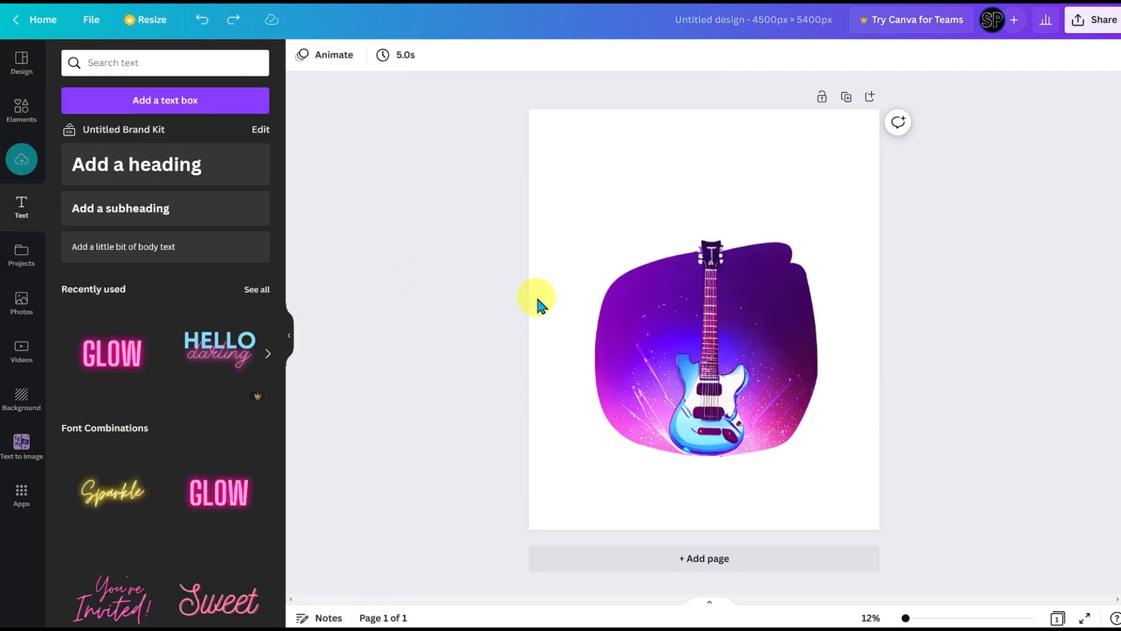
Lower the guitar artwork on the page and add a pink neon GLOW-style heading reading "ROCKSTAR" above it
left_click_drag(712, 324, 712, 354)
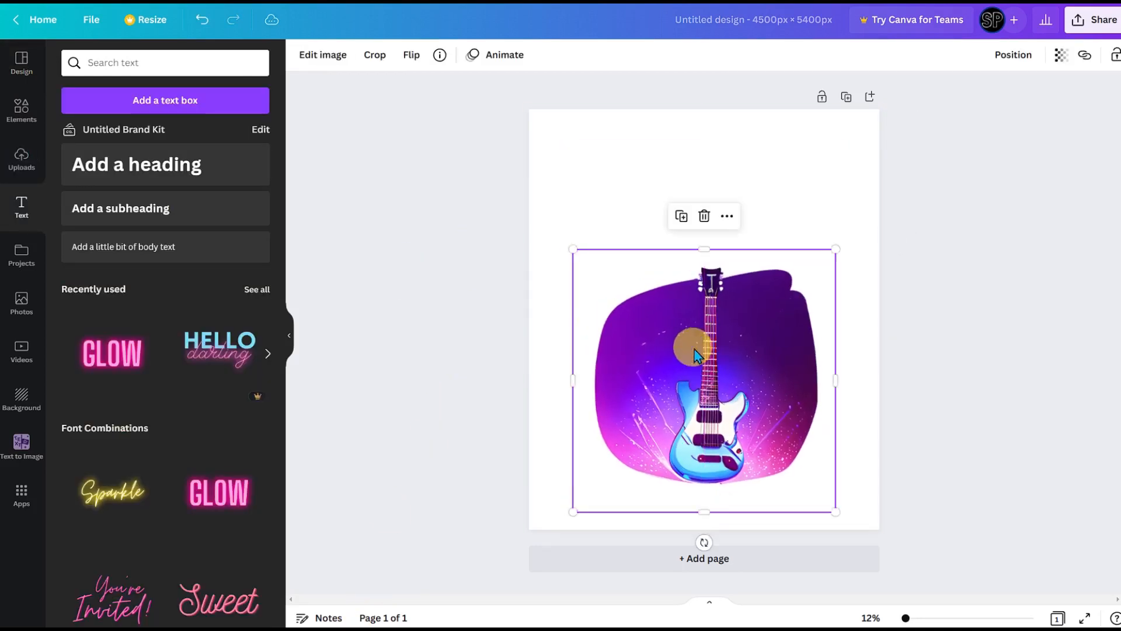
left_click(417, 217)
scroll(228, 370, "down", 4)
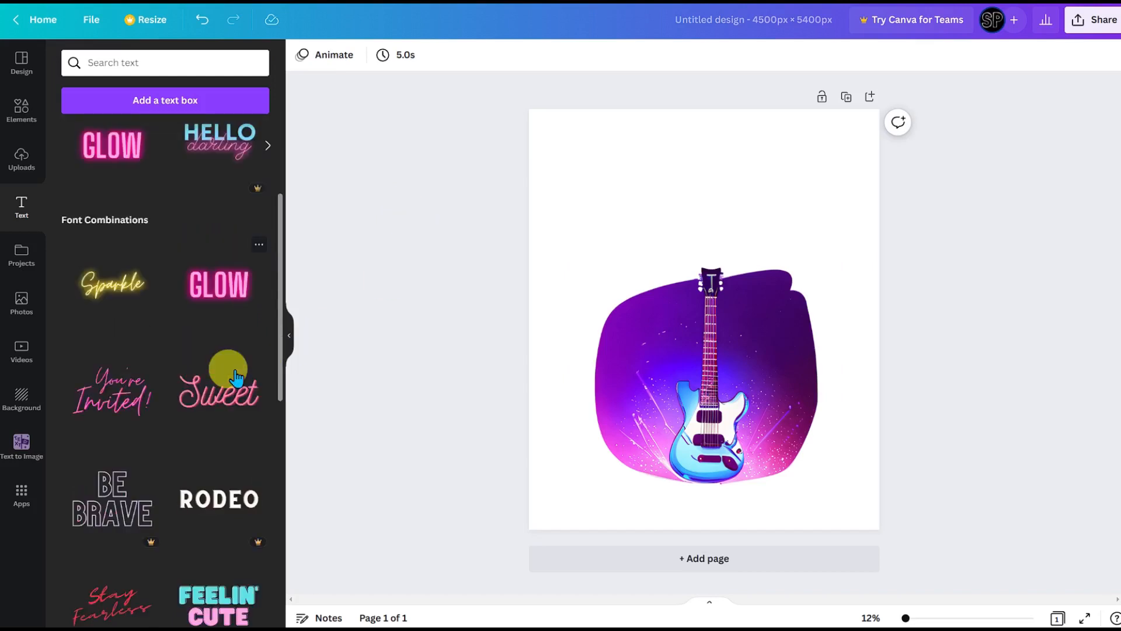
scroll(230, 370, "up", 2)
left_click_drag(132, 301, 827, 181)
type("ROCKSTAR")
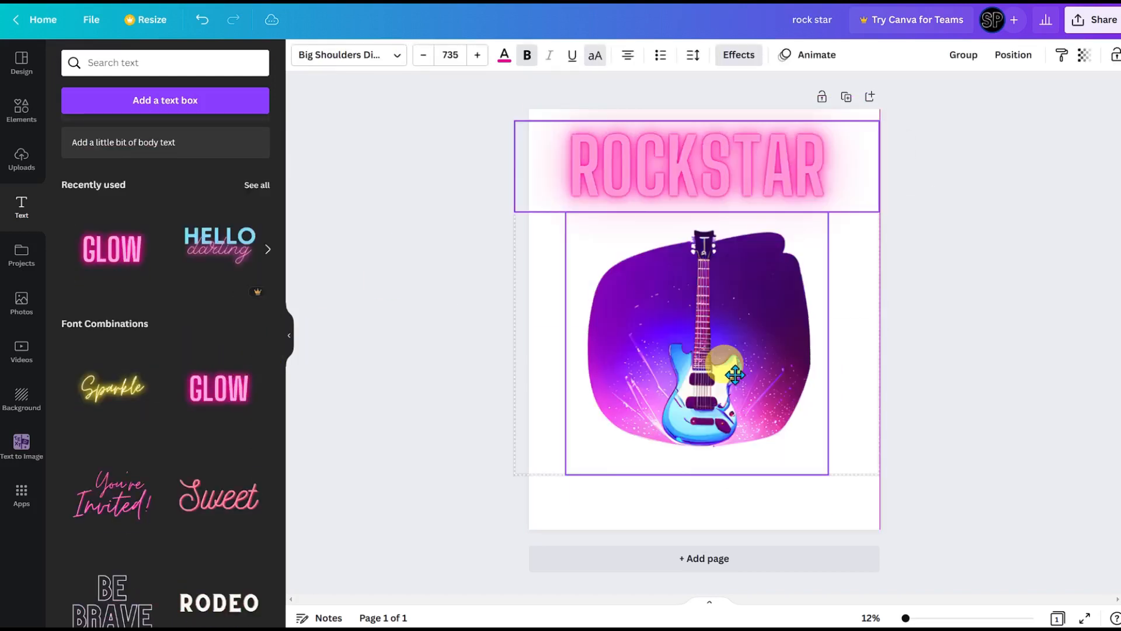
Move the heading and guitar up together and enlarge the guitar artwork slightly beneath the text
left_click(736, 374)
left_click(964, 375)
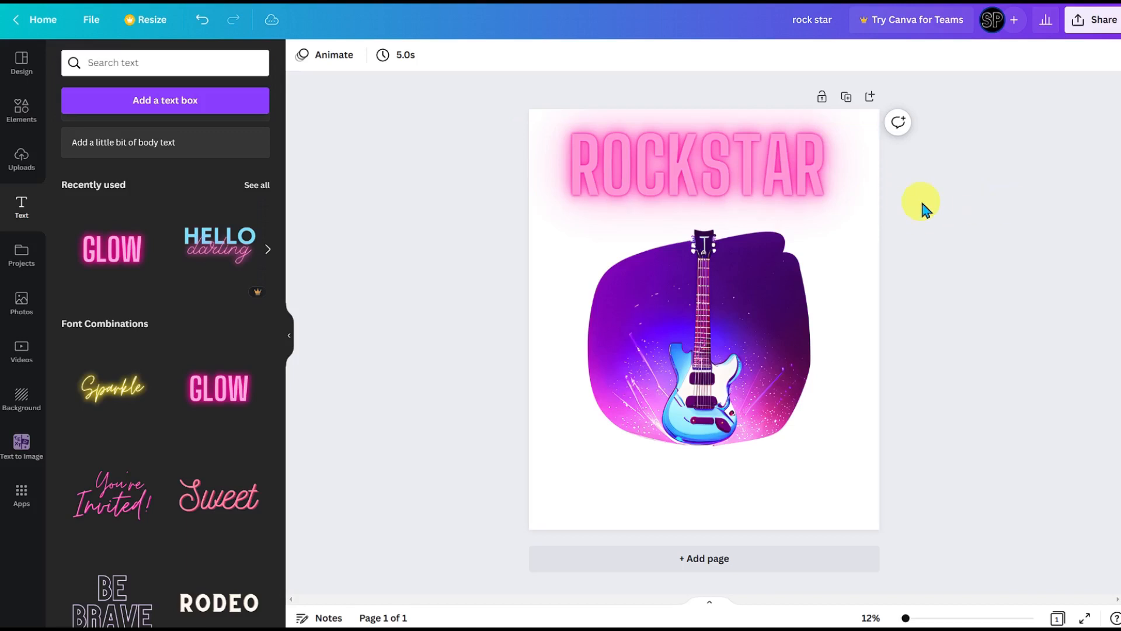
left_click(700, 253)
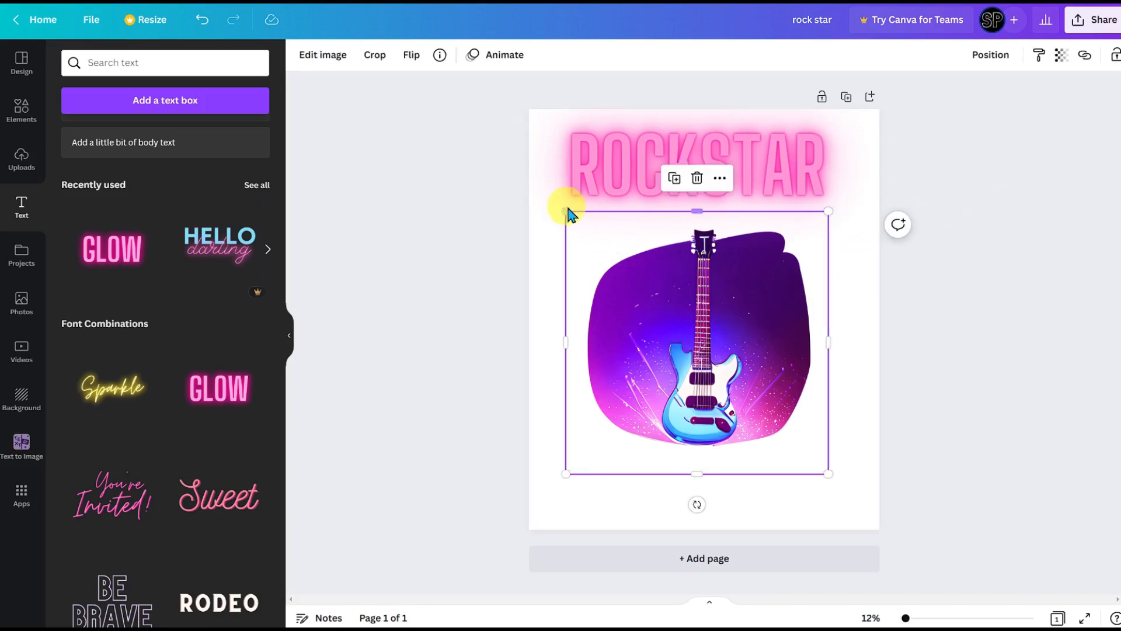
mouse_move(560, 206)
left_mouse_down()
mouse_move(543, 194)
mouse_move(559, 201)
left_mouse_up()
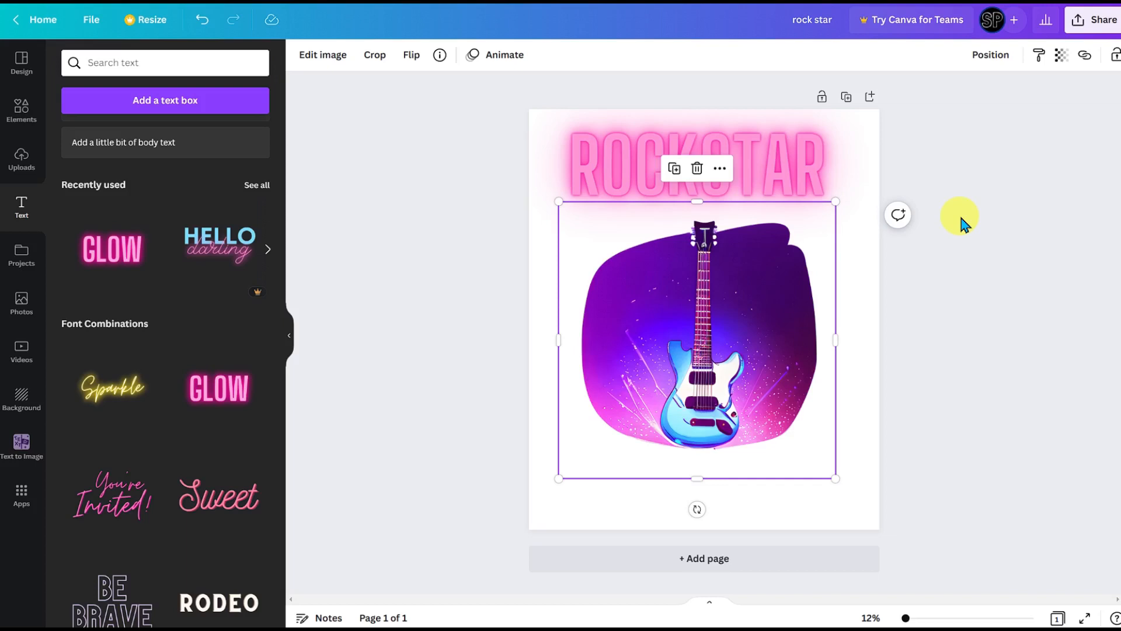
left_click(922, 260)
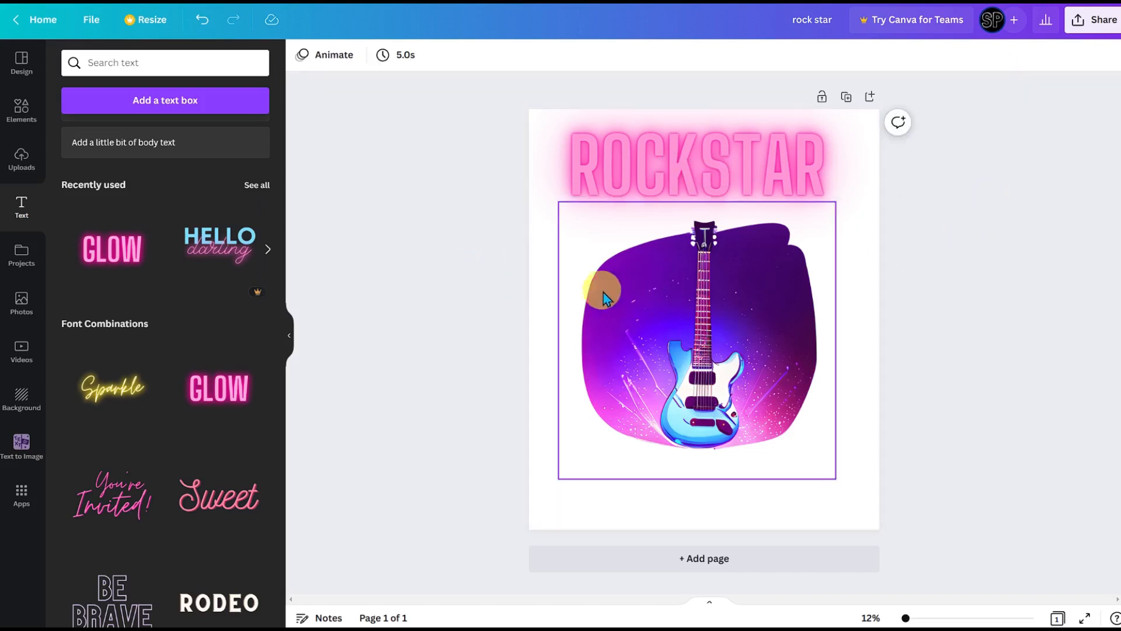
Add a second page for the Easter bunny artwork and give its heading bold text in the photo's dark blue
left_click(669, 558)
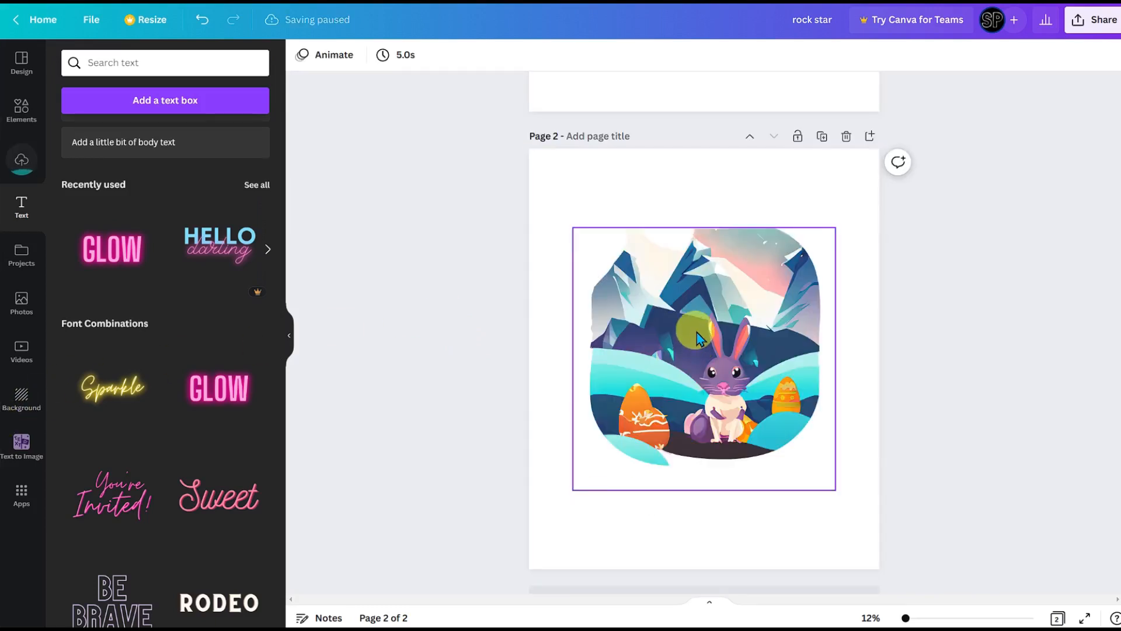
mouse_move(695, 331)
left_mouse_down()
mouse_move(696, 410)
mouse_move(696, 342)
left_mouse_up()
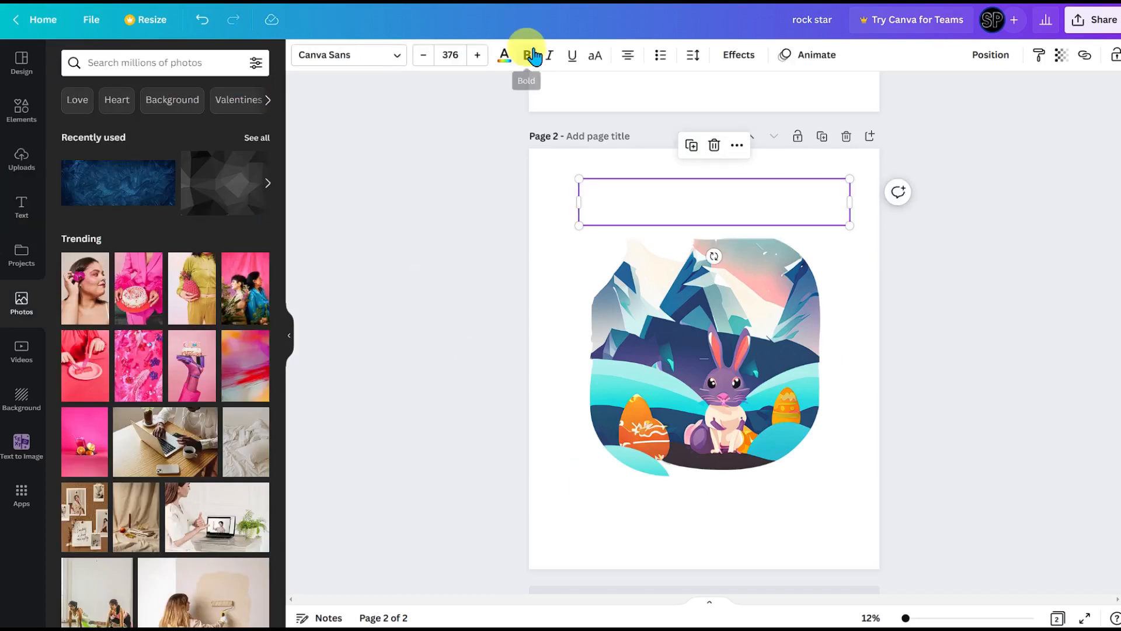
left_click(532, 56)
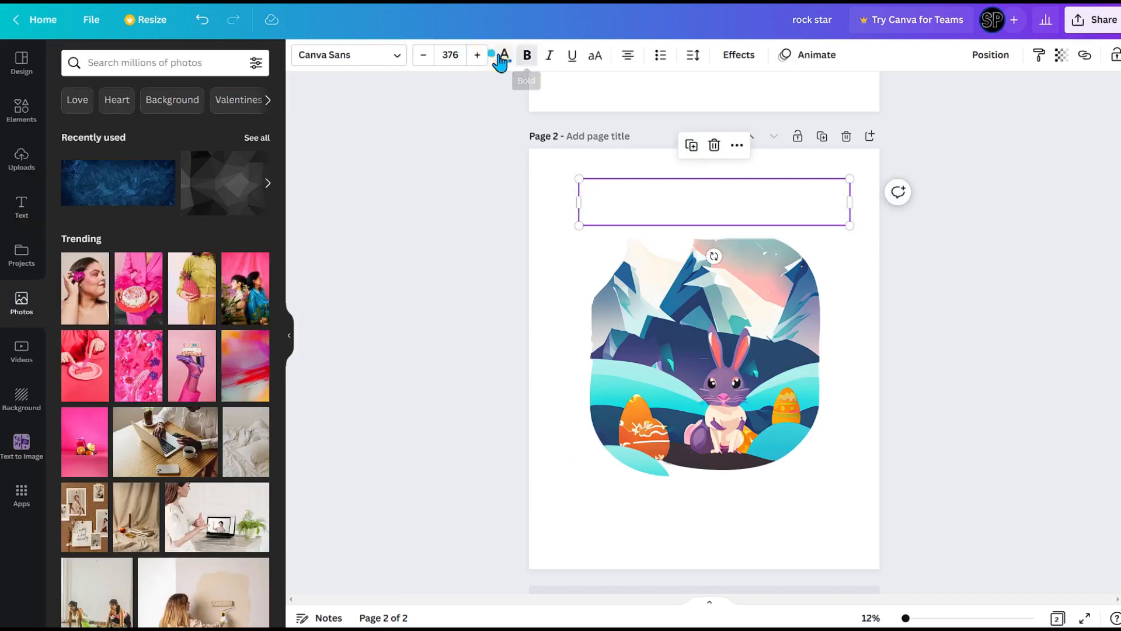
left_click(504, 55)
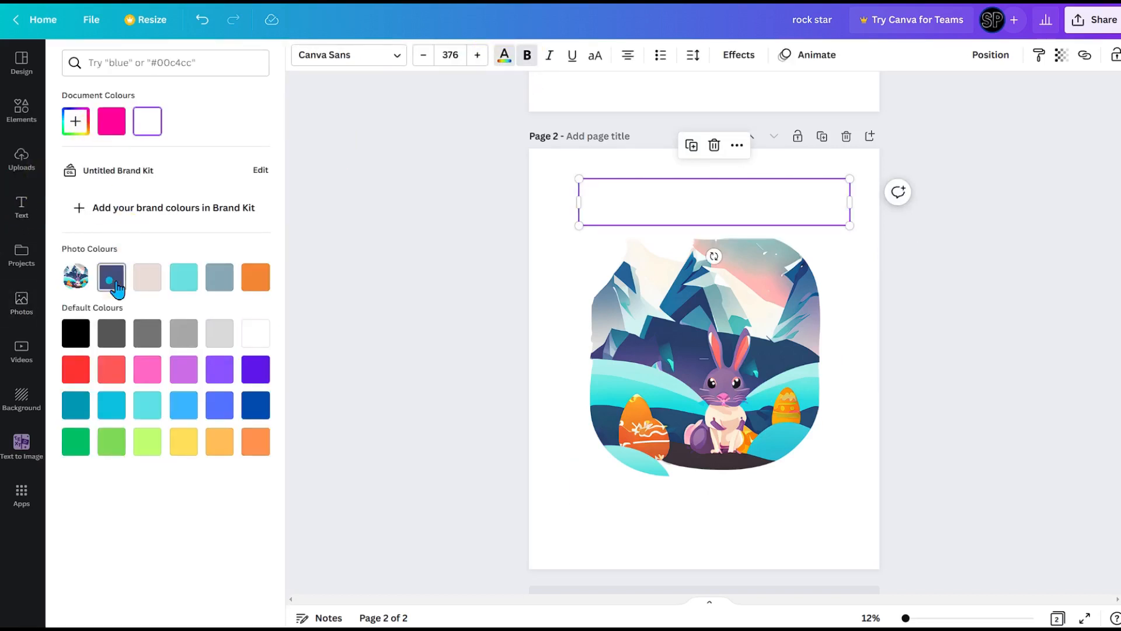
left_click(112, 276)
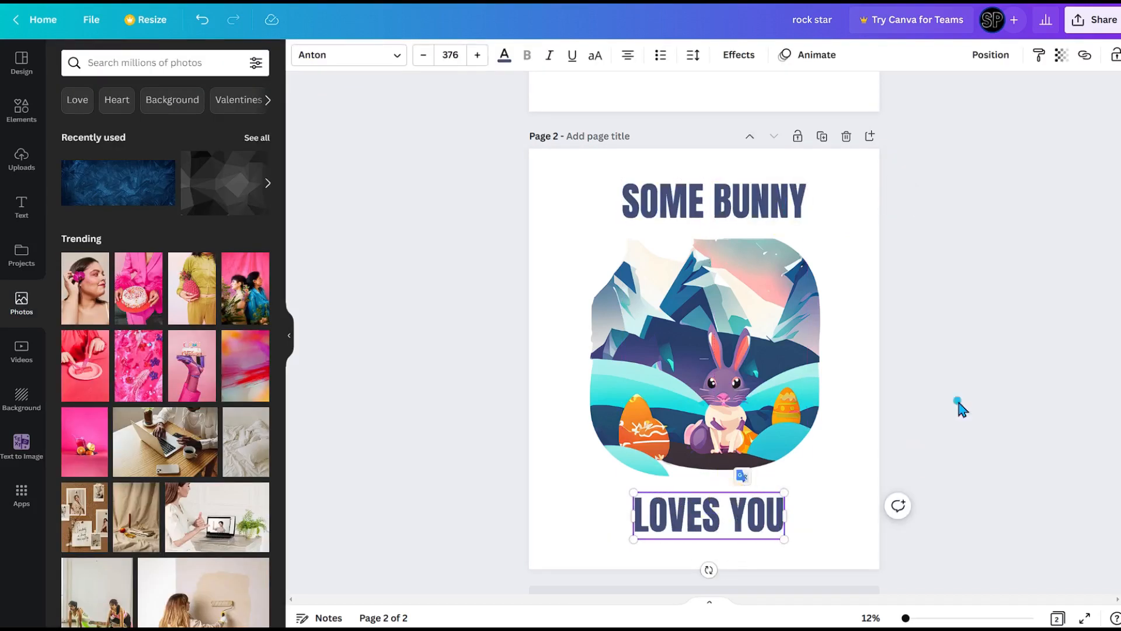
Enlarge the "SOME BUNNY" and "LOVES YOU" lines and move the bunny artwork up between them
left_click(715, 192)
left_click_drag(716, 193, 710, 193)
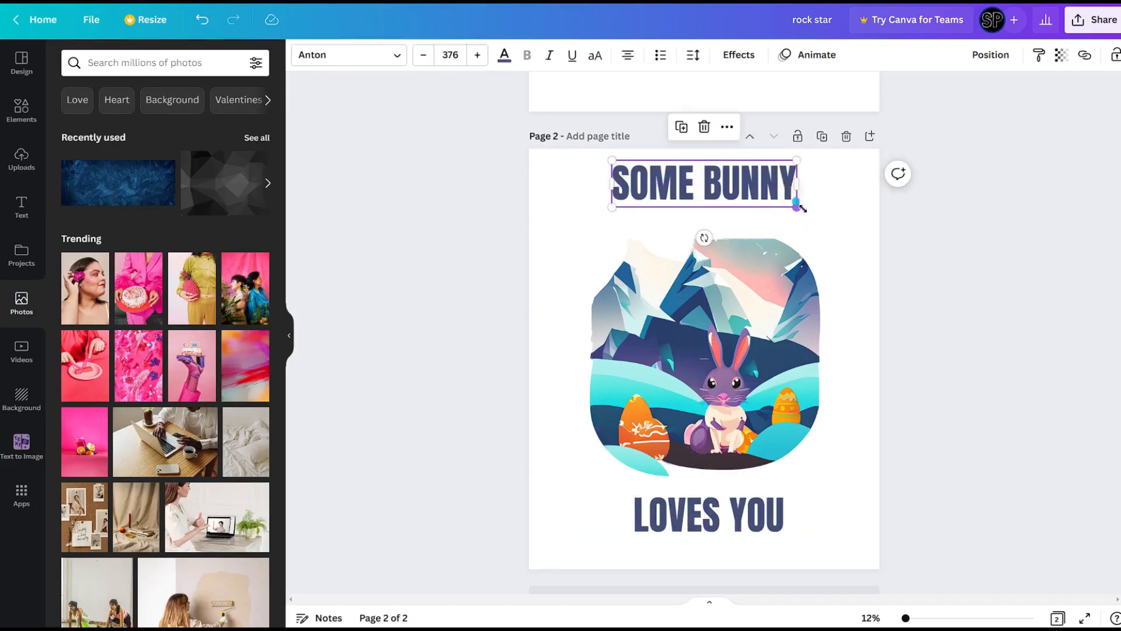
left_click_drag(796, 207, 833, 223)
left_click_drag(752, 365, 752, 302)
left_click(839, 465)
left_click(753, 514)
left_click_drag(786, 492, 770, 443)
left_click(992, 280)
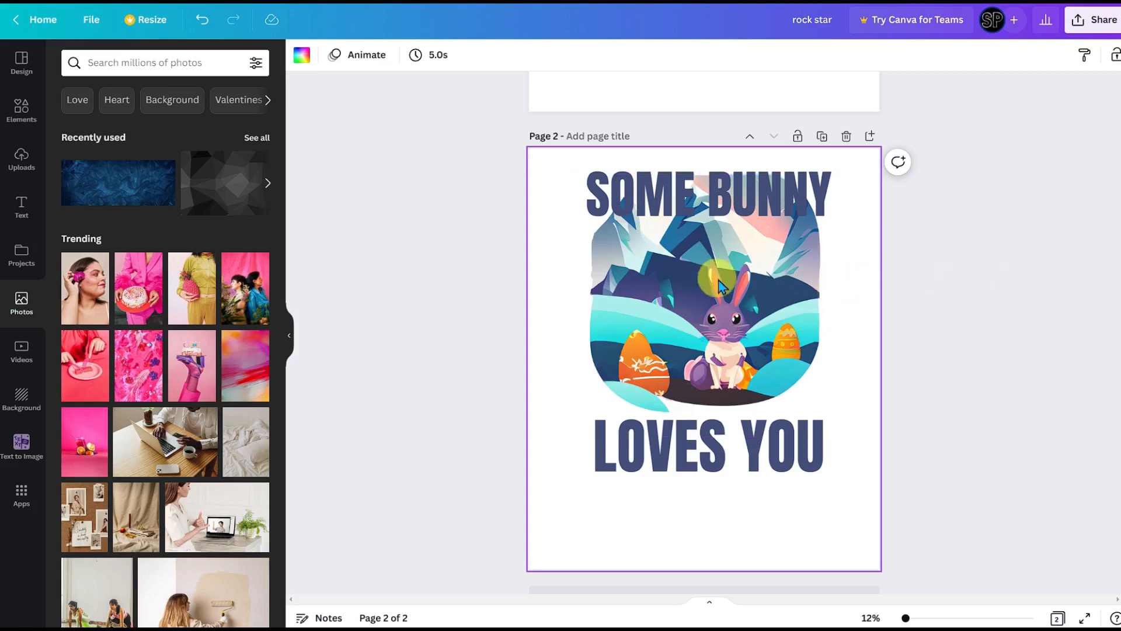
Shrink both the "SOME BUNNY" and "LOVES YOU" lines and reposition them around the bunny artwork
left_click(696, 323)
left_click_drag(891, 182, 846, 230)
left_click_drag(721, 350, 788, 316)
left_click_drag(832, 224, 731, 199)
left_click_drag(660, 183, 628, 265)
left_click_drag(826, 483, 734, 455)
left_click_drag(665, 435, 693, 459)
left_click_drag(640, 272, 711, 200)
Enlarge the bunny artwork, trim its edges to about 3,510 × 3,485 px and move it up the page
left_click_drag(788, 309, 649, 291)
left_click_drag(743, 393, 855, 504)
left_click_drag(706, 504, 707, 482)
left_click_drag(558, 345, 570, 344)
left_click_drag(855, 345, 846, 345)
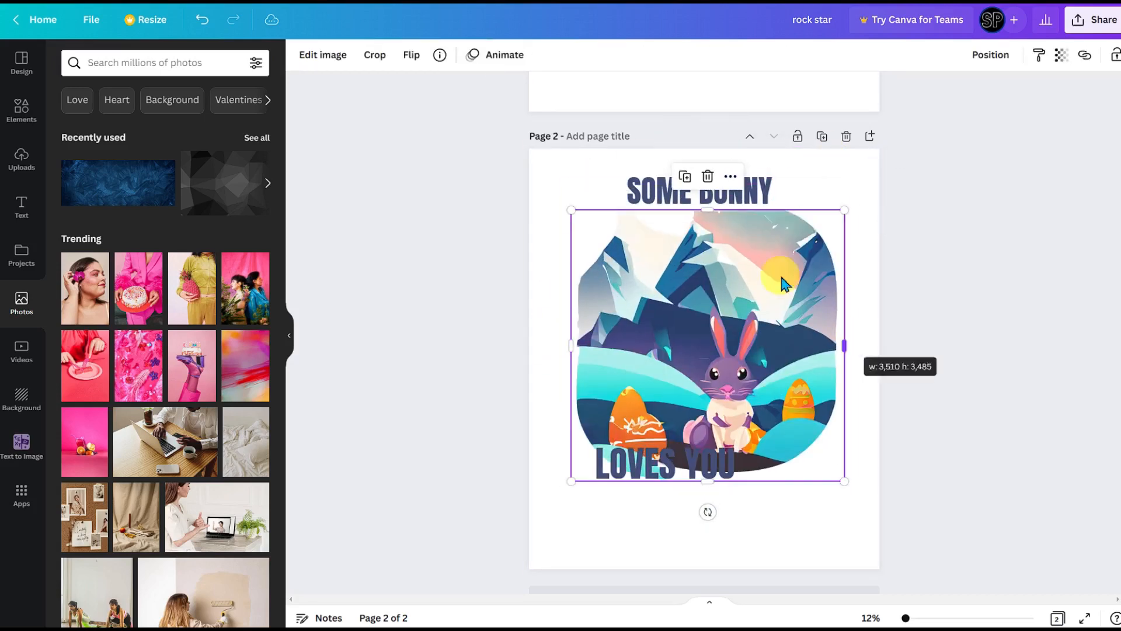
left_click_drag(781, 283, 777, 258)
left_click(488, 251)
Place "SOME BUNNY" over the artwork and give it a rounded background effect in orange sampled from the image
left_click(738, 55)
left_click_drag(740, 194, 713, 211)
left_click(231, 316)
left_click(253, 492)
left_click(146, 423)
left_click(80, 304)
left_click(244, 439)
left_click(590, 336)
left_click(243, 438)
left_click(628, 388)
left_click(633, 385)
Centre "LOVES YOU" beneath the bunny artwork and enlarge it to font size 522
left_click_drag(668, 465, 710, 473)
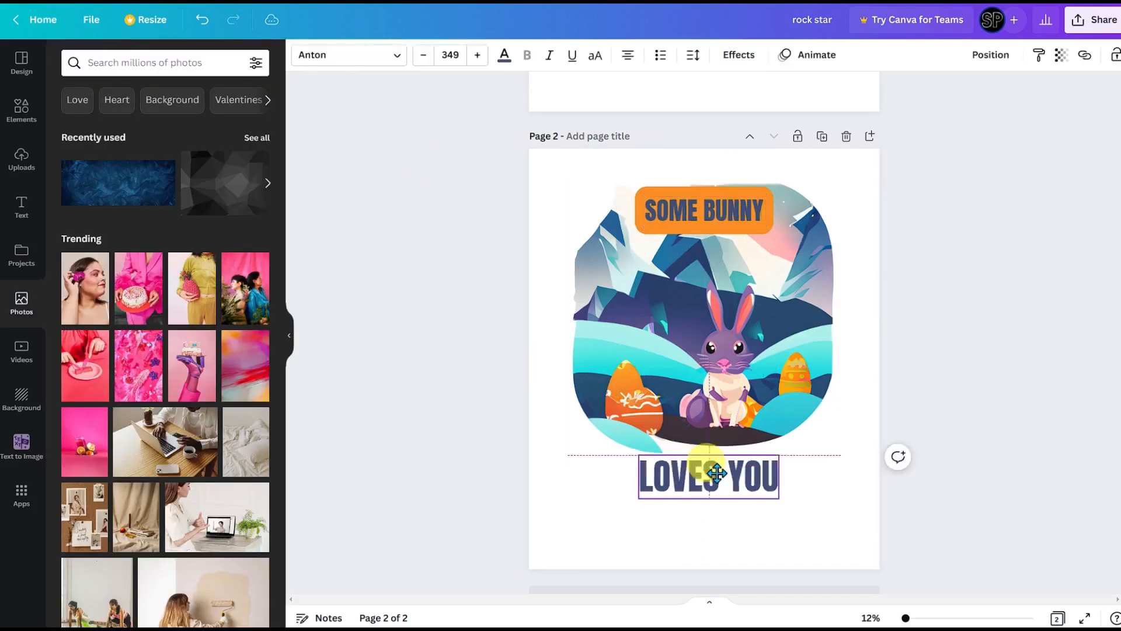
left_click_drag(780, 455, 848, 434)
left_click_drag(766, 444, 728, 466)
Try custom dark green #1C3D18 and a colour sampled from the artwork on the "LOVES YOU" text
left_click(505, 55)
left_click(76, 121)
left_click(180, 208)
left_click(128, 235)
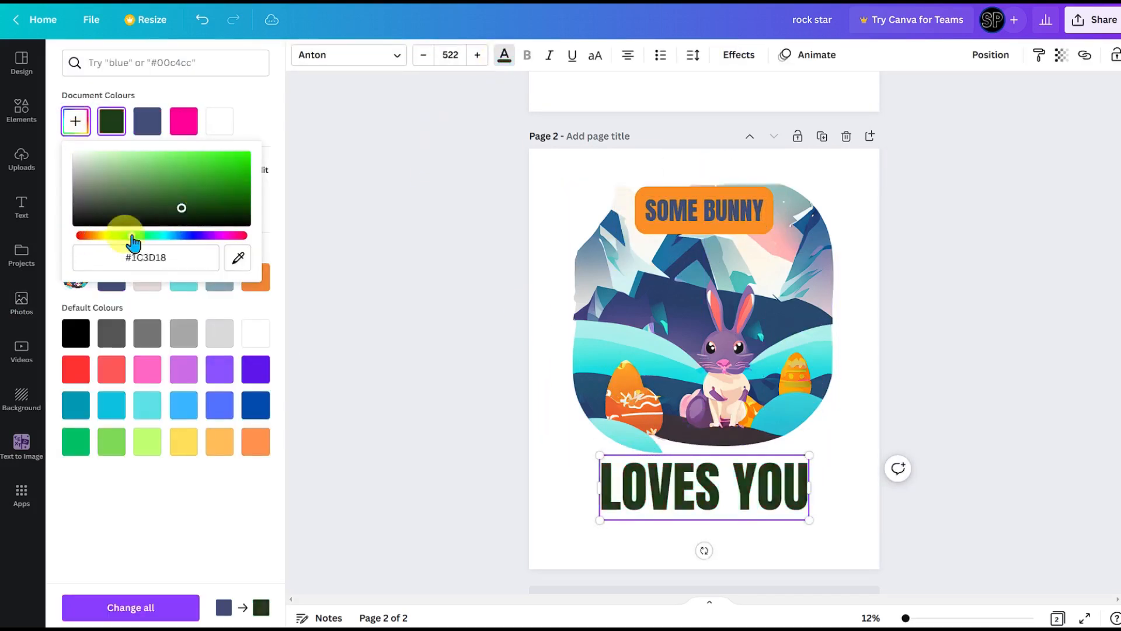
left_click(237, 184)
left_click(238, 258)
left_click(641, 341)
left_click(899, 523)
Move "LOVES YOU" up against the artwork's lower edge and recolour it turquoise sampled from the image
left_click_drag(737, 492, 698, 478)
left_click(505, 55)
left_click(75, 121)
left_click(237, 257)
left_click(648, 354)
left_click(701, 543)
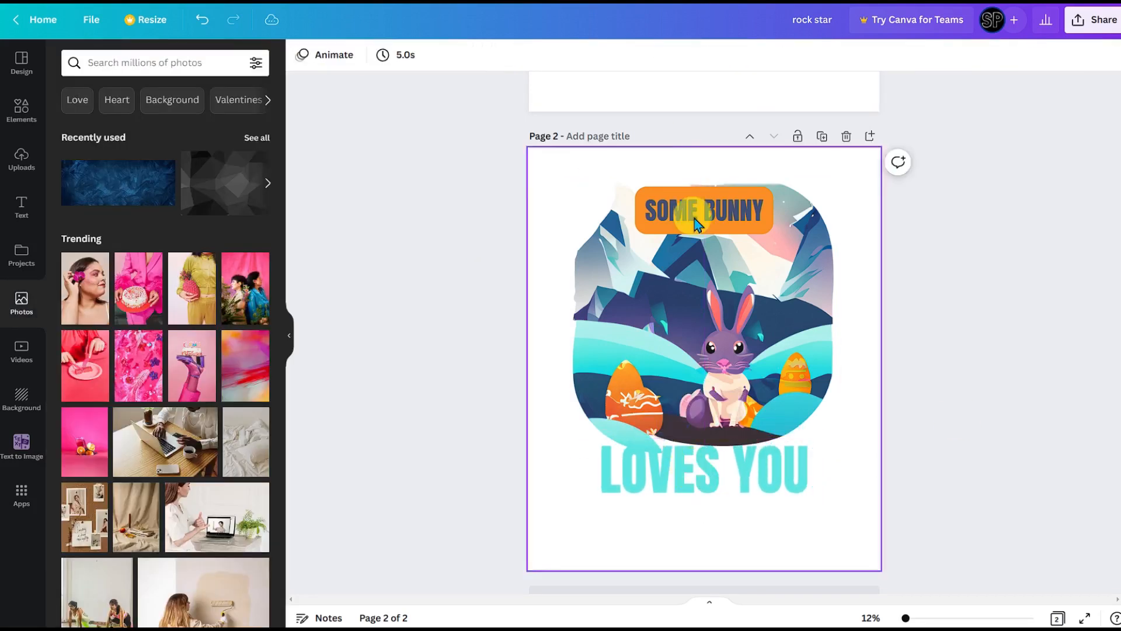
Try another sampled colour for the background effect behind "SOME BUNNY"
left_click(698, 215)
left_click(738, 55)
left_click(253, 492)
left_click(78, 303)
left_click(243, 439)
left_click(730, 207)
Recolour "SOME BUNNY" muted purple sampled from the artwork, enlarge it to font size 358 and centre it
left_click(505, 55)
left_click(75, 121)
left_click(237, 257)
left_click_drag(709, 212, 777, 244)
left_click_drag(726, 230, 742, 242)
left_click(987, 314)
Try the Shadow effect, Lift at intensity 71 and other text effects on "SOME BUNNY"
left_click(741, 232)
left_click(739, 54)
left_click(166, 148)
left_click(232, 145)
left_click_drag(163, 225, 204, 227)
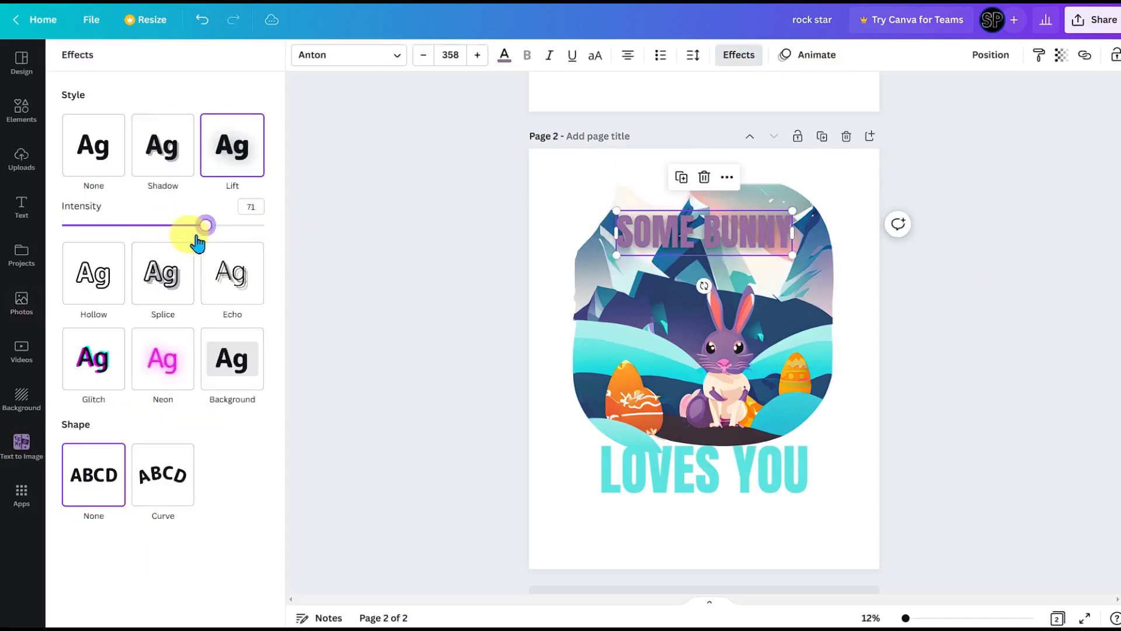
left_click(161, 418)
left_click(93, 316)
Apply the Splice effect to "SOME BUNNY" with a dark navy colour sampled from the artwork
left_click(164, 239)
left_click(253, 407)
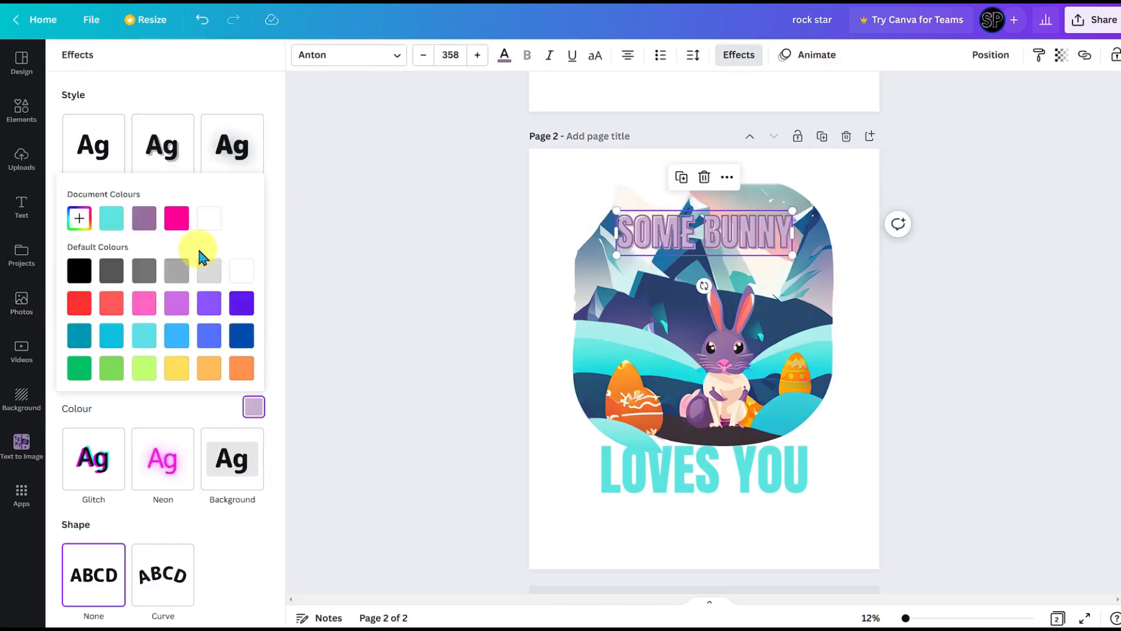
left_click(79, 219)
left_click(243, 353)
left_click(665, 292)
left_click(489, 253)
Enlarge "SOME BUNNY" and stack "LOVES YOU" directly beneath it over the upper half of the artwork
left_click(706, 235)
left_click_drag(792, 255, 819, 262)
left_click_drag(734, 248, 720, 257)
left_click(483, 370)
left_click_drag(710, 465, 710, 290)
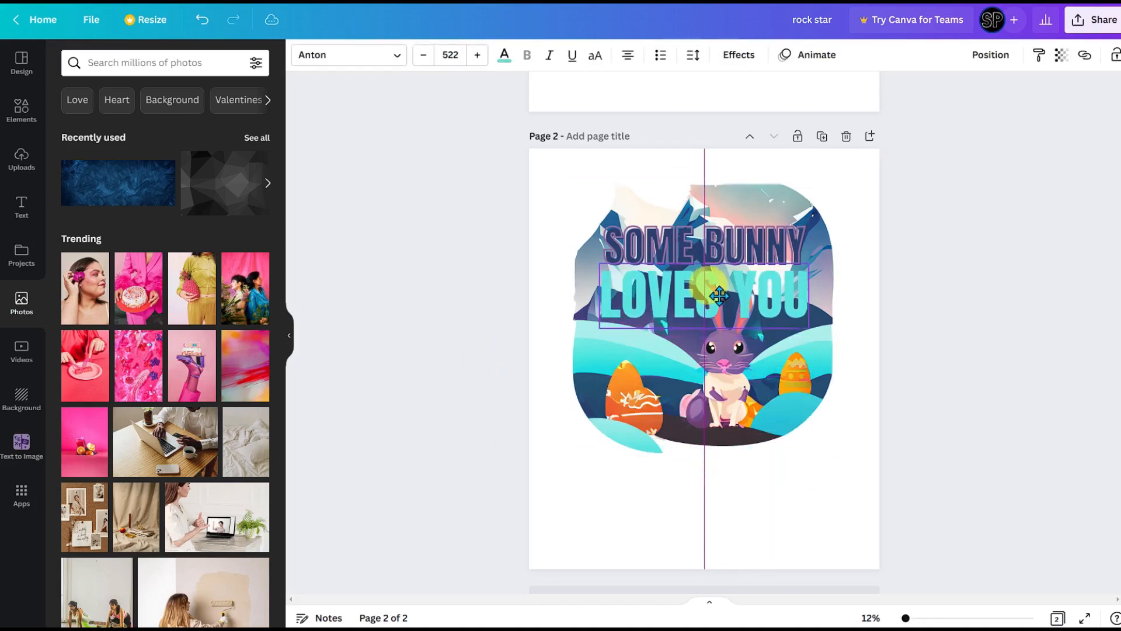
left_click_drag(711, 246, 710, 229)
Enlarge the bunny artwork to nearly the page width and recentre it behind the text
left_click(776, 403)
left_click_drag(839, 452, 877, 489)
left_click_drag(777, 403, 758, 381)
Move both text lines up above the bunny's ears, reduce "LOVES YOU" to font size 420 and centre it
left_click_drag(734, 223, 734, 203)
left_click_drag(723, 295, 724, 258)
left_click_drag(811, 291, 775, 280)
left_click_drag(712, 252, 733, 252)
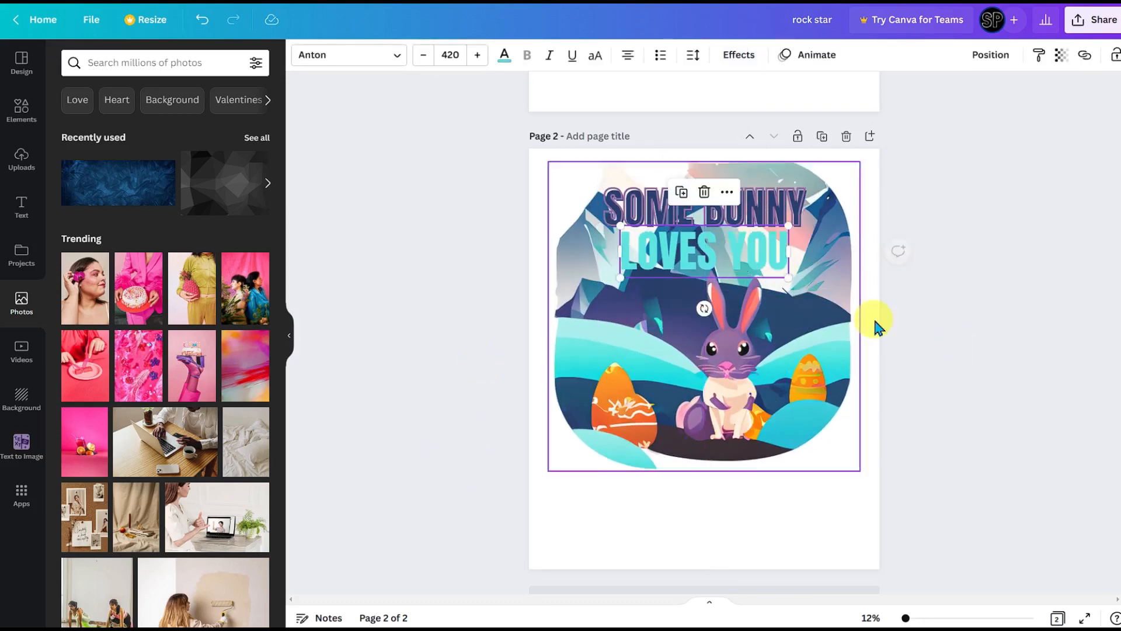
Apply the Splice effect to "LOVES YOU" with a colour sampled from the artwork
left_click(739, 55)
left_click(157, 239)
left_click(254, 407)
left_click(79, 219)
left_click(243, 353)
left_click(671, 287)
left_click(957, 295)
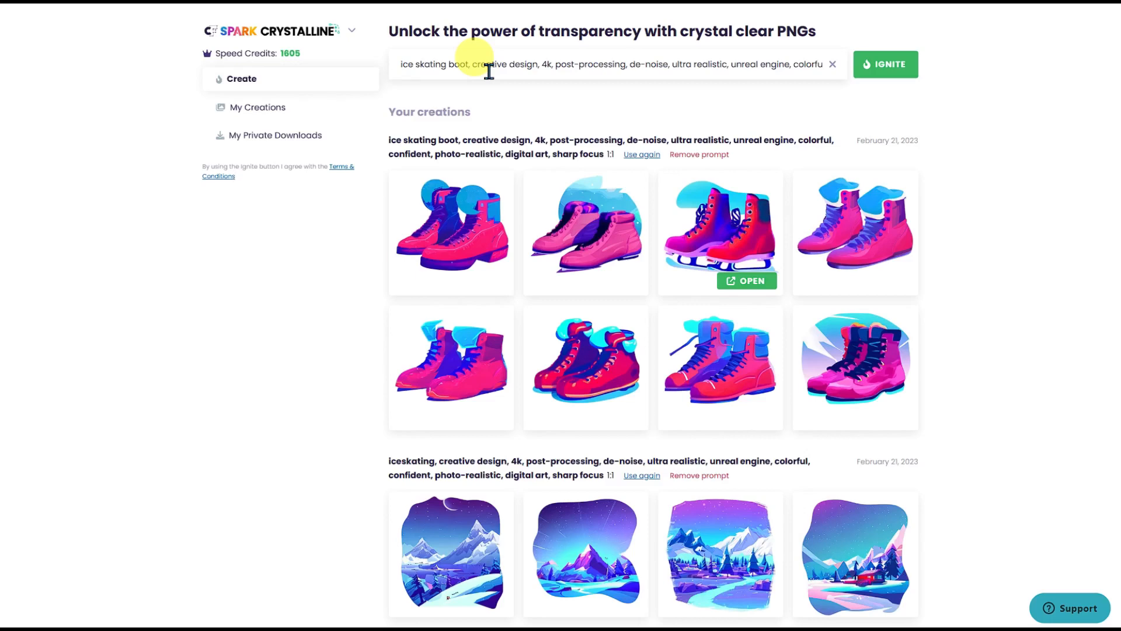
Replace the ice skating boot prompt with "camping," followed by the same style keywords, from "creative design, 4k" to "sharp focus", and generate designs
scroll(729, 138, "up", 1)
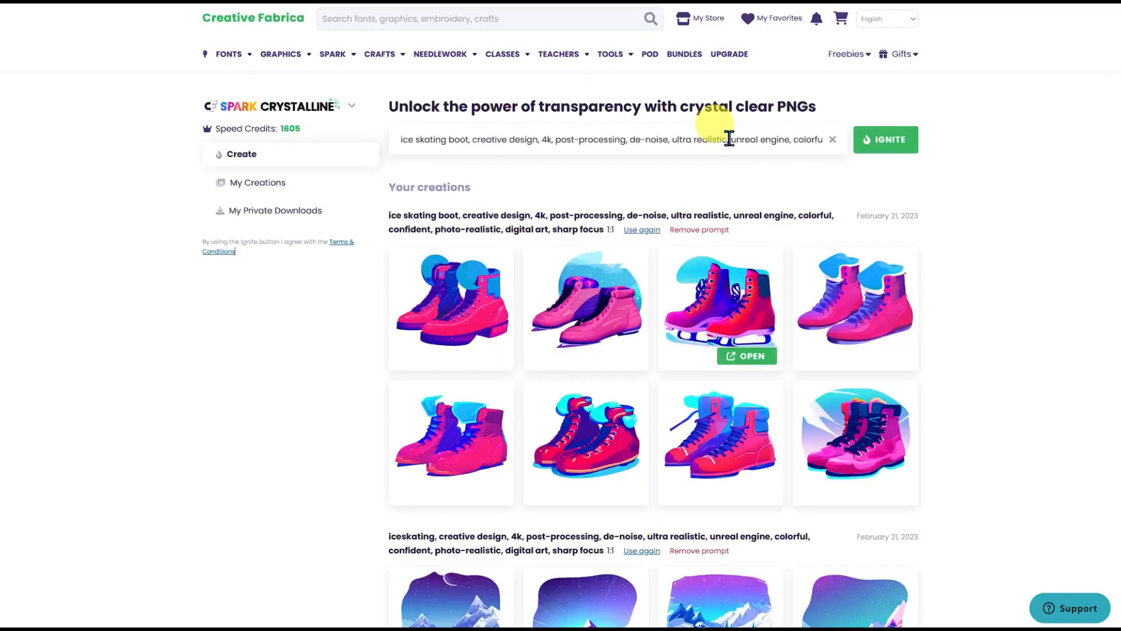
triple_click(472, 140)
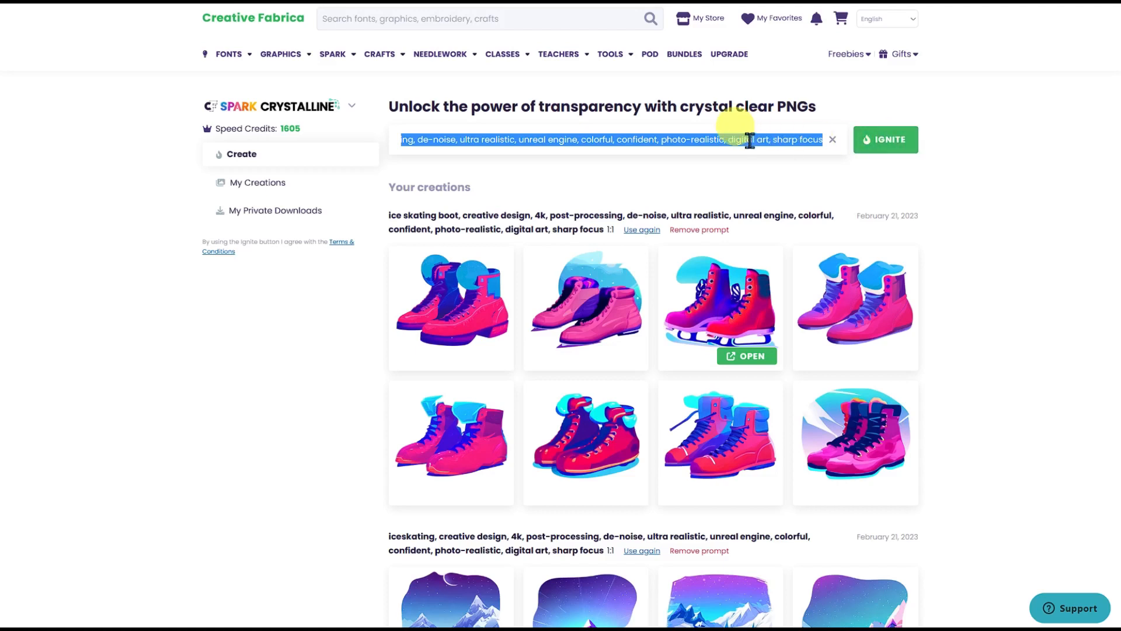
key("BackSpace")
key("BackSpace")
key("BackSpace")
key("BackSpace")
key("BackSpace")
key("BackSpace")
key("BackSpace")
key("BackSpace")
key("BackSpace")
key("BackSpace")
key("BackSpace")
key("BackSpace")
key("BackSpace")
key("BackSpace")
key("BackSpace")
key("BackSpace")
key("BackSpace")
key("BackSpace")
key("BackSpace")
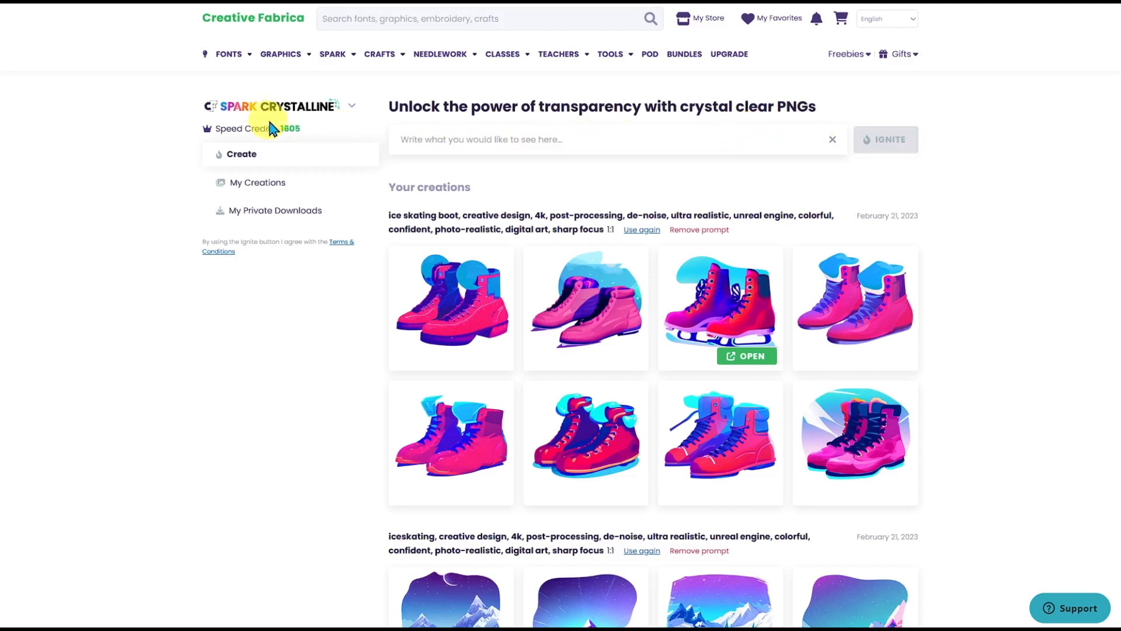
left_click(435, 141)
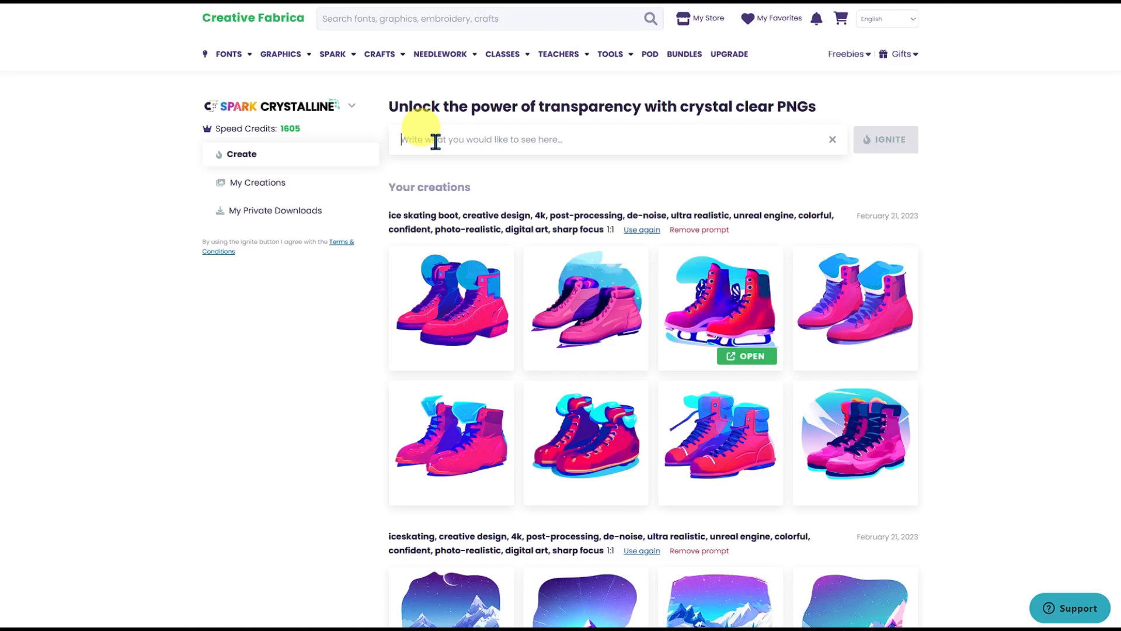
type("cam")
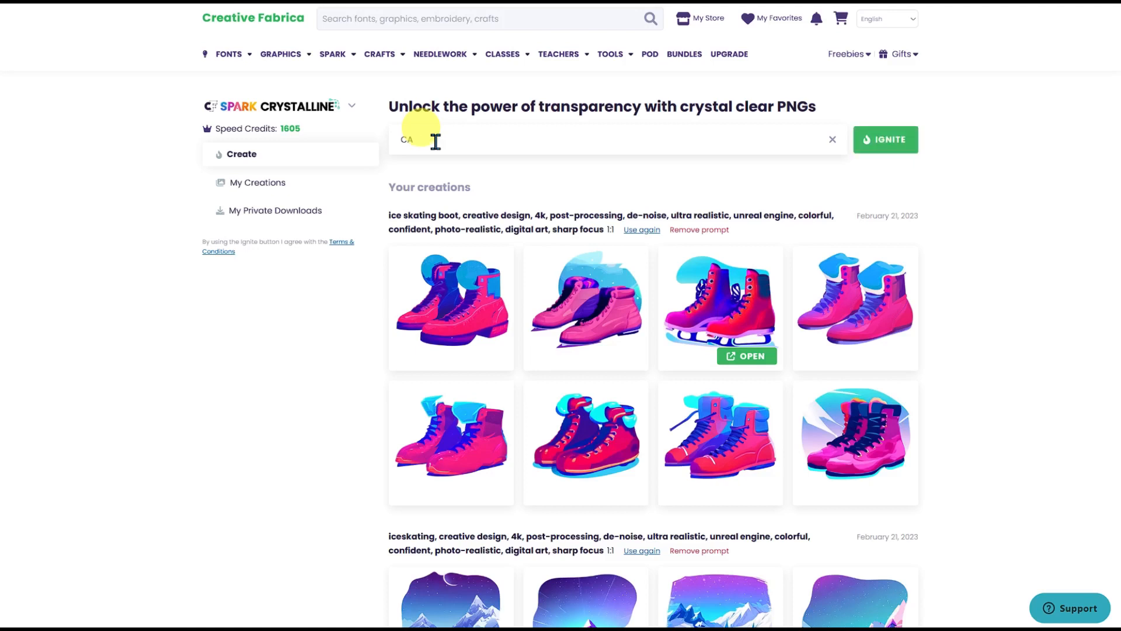
type("ping,")
key("ctrl+v")
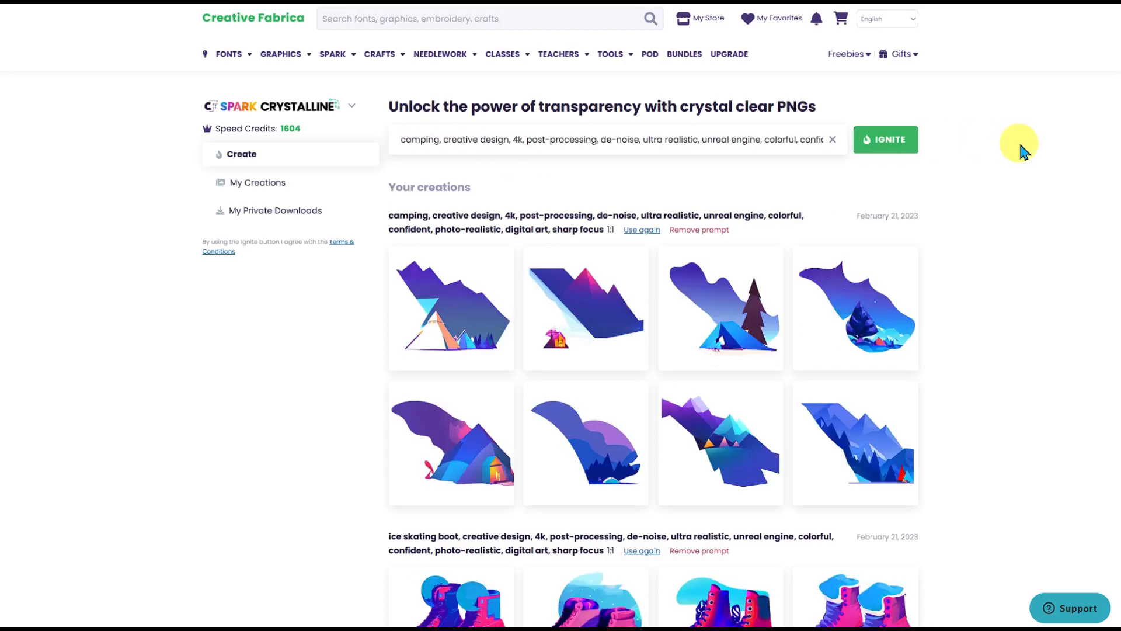
Publish the camping design with the blue tent beside the pine tree, and generate another batch from the same prompt
mouse_move(724, 333)
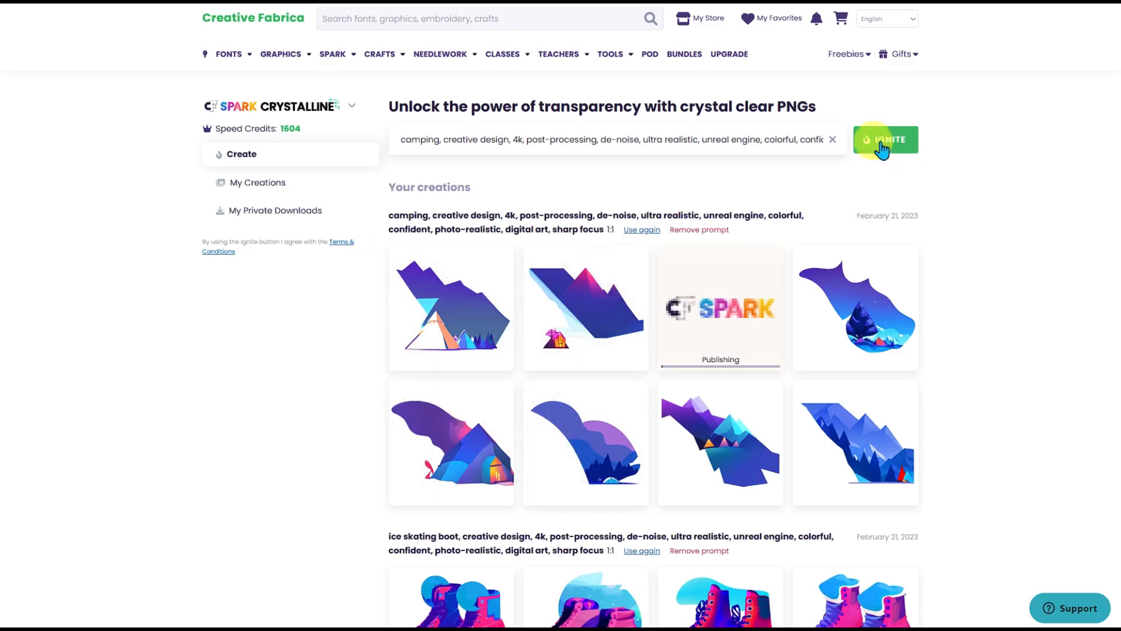
left_click(883, 143)
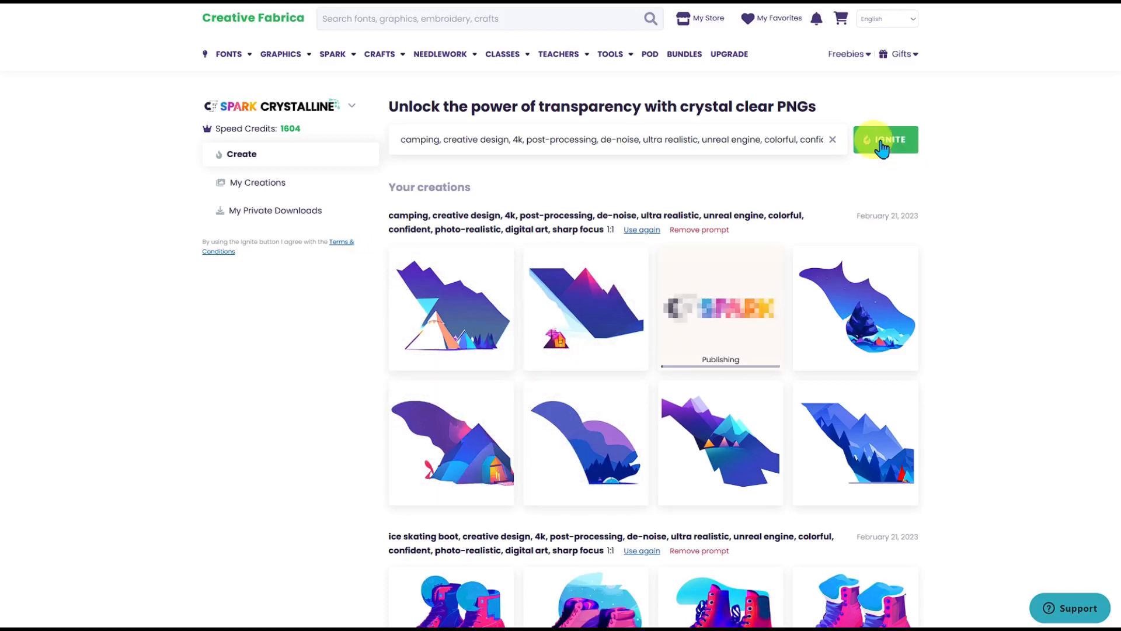
middle_click(1013, 206)
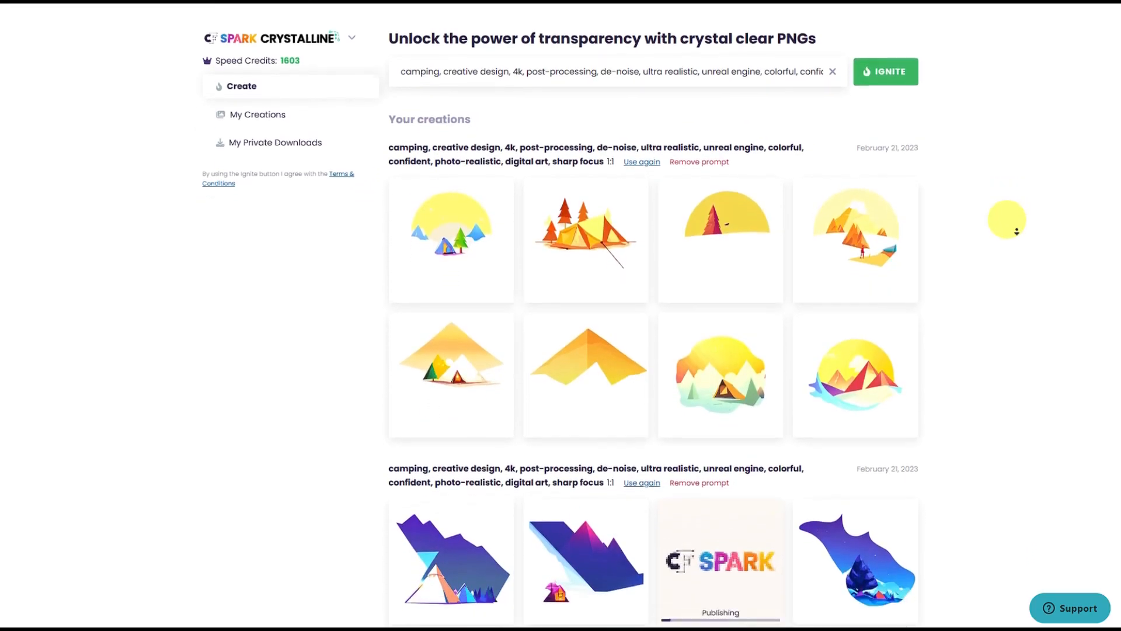
middle_click(1018, 231)
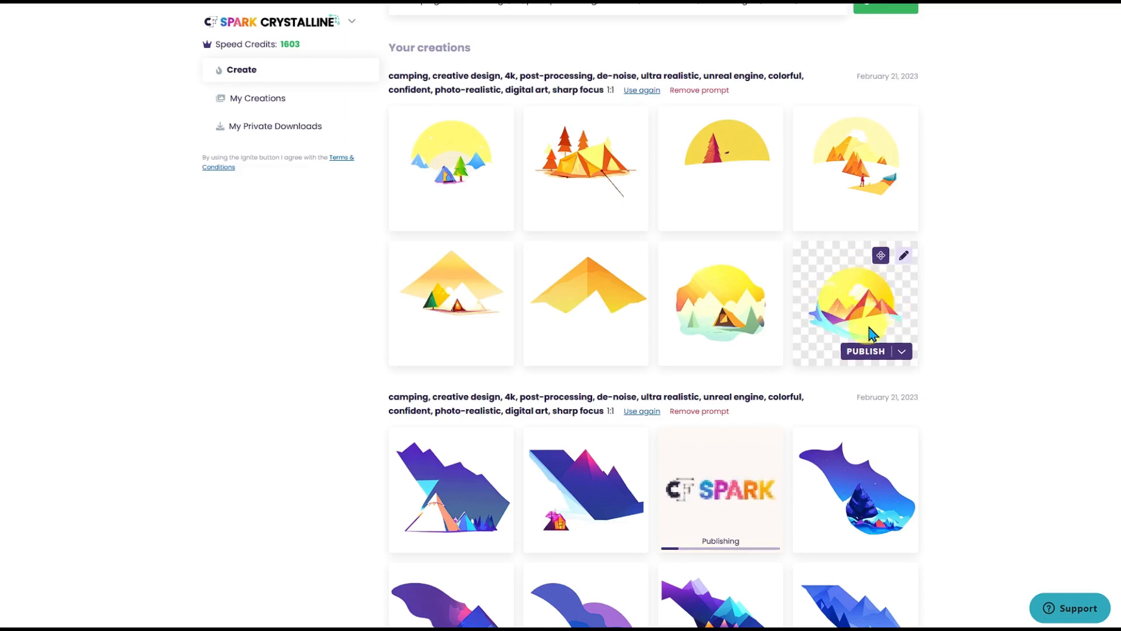
Insert "bicycles," after "camping," in the prompt and generate a new batch of designs
scroll(840, 342, "up", 2)
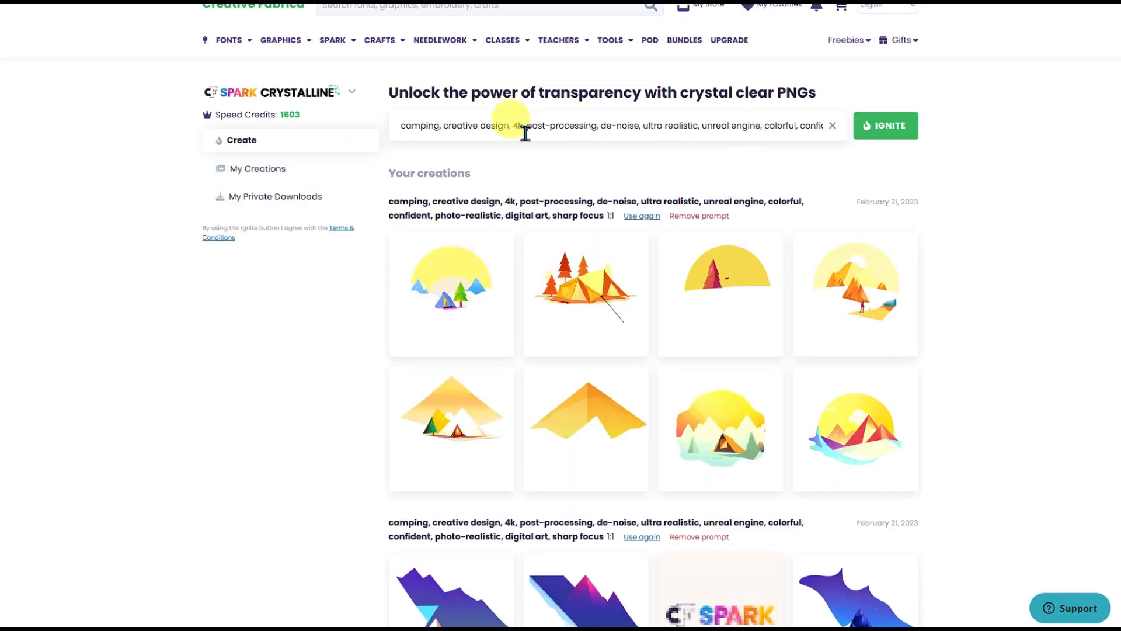
left_click(438, 125)
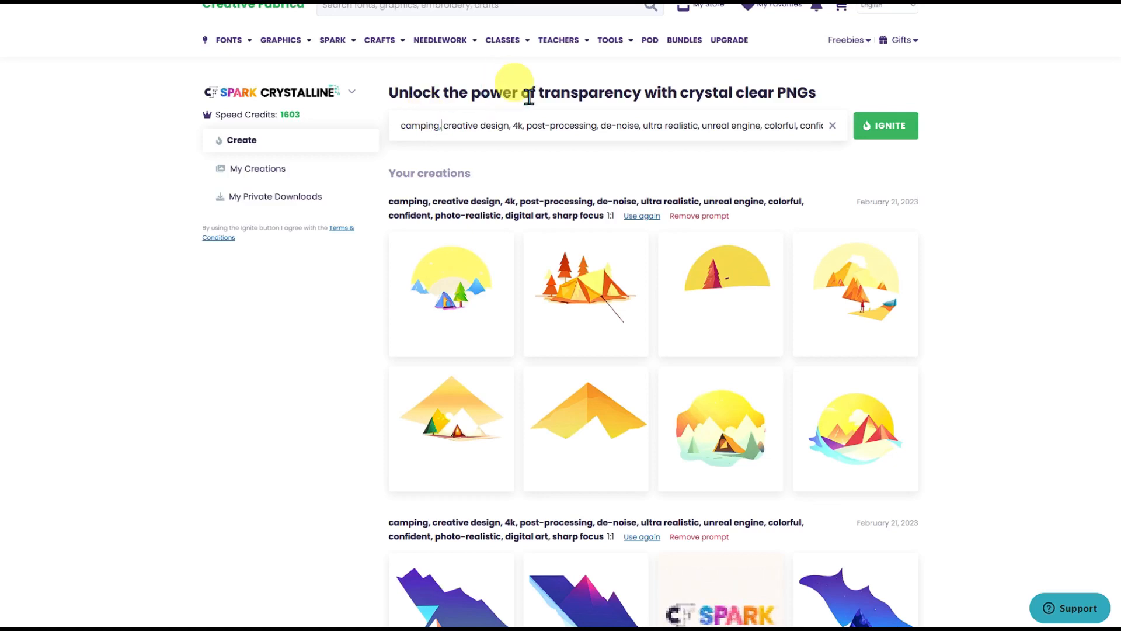
type("bicycles,")
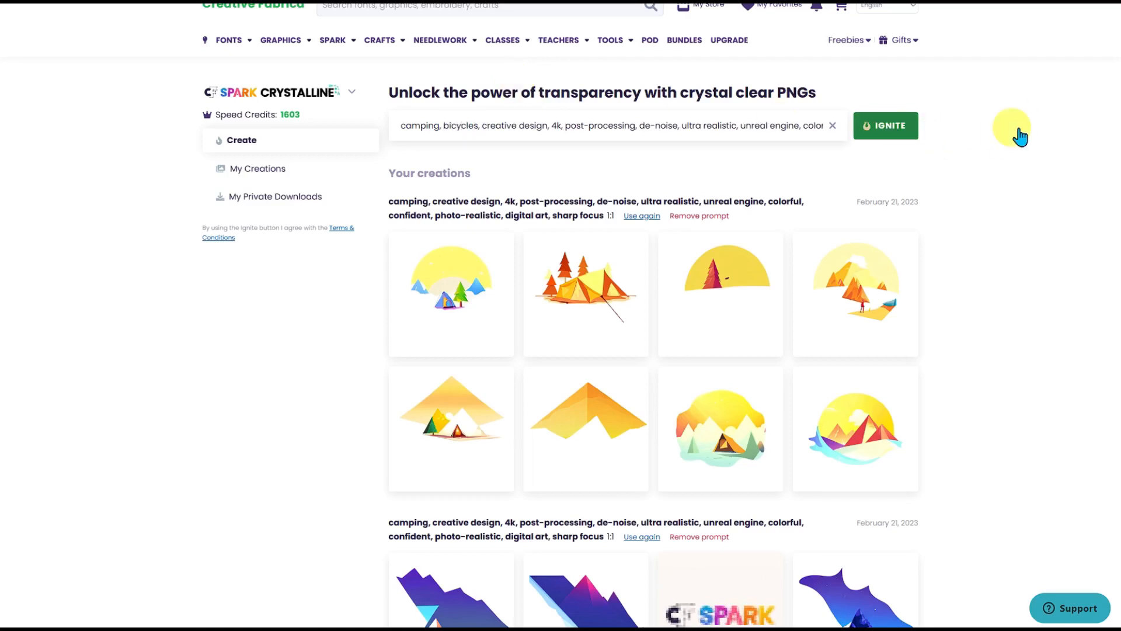
key("Return")
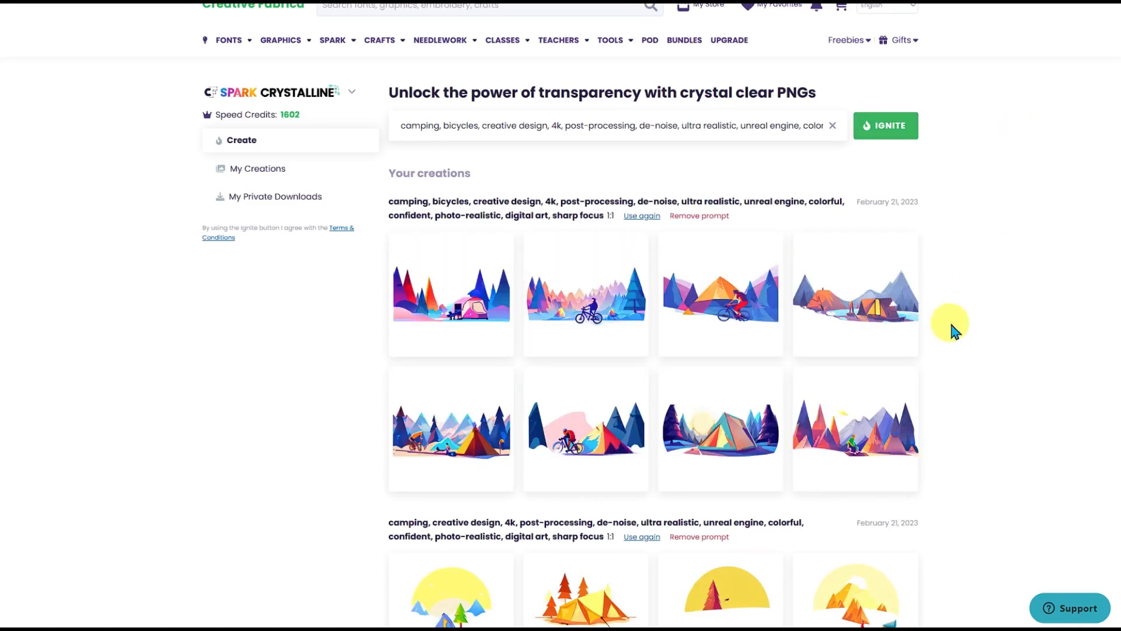
mouse_move(817, 326)
mouse_move(744, 318)
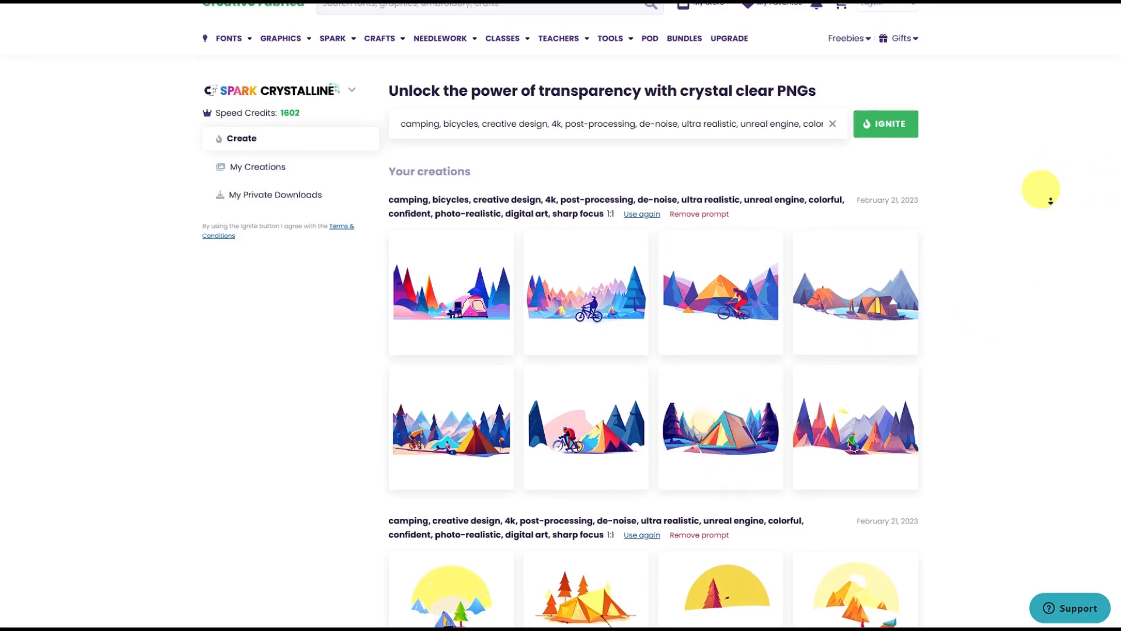
Switch to Spark Art and look through the earlier neon and cyberpunk portrait creations there
scroll(1054, 205, "down", 2)
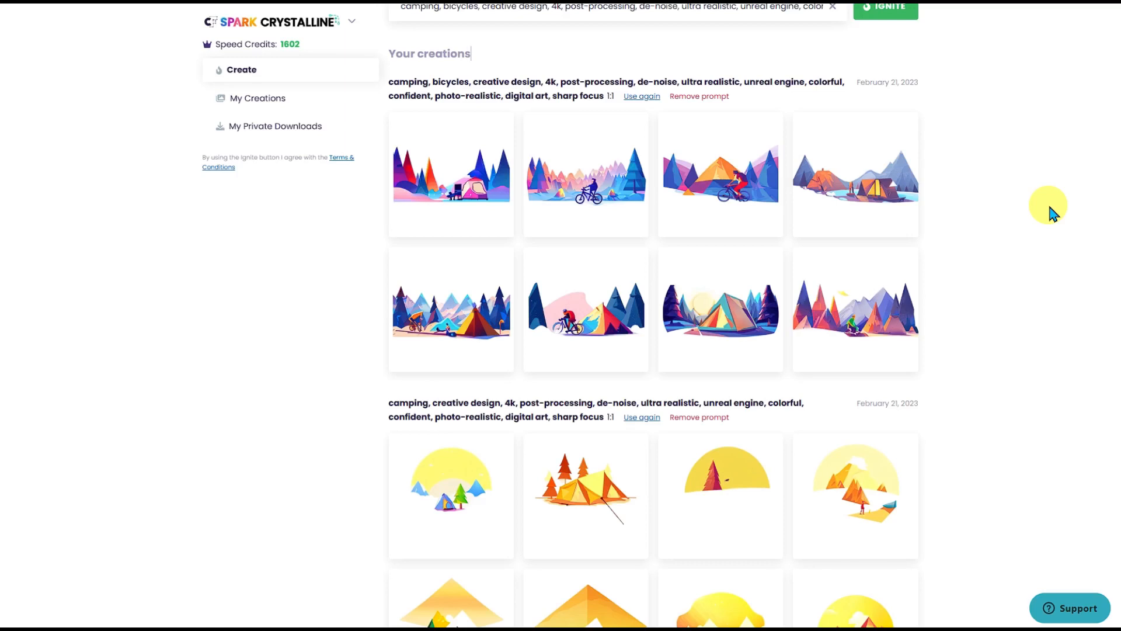
scroll(1031, 230, "up", 2)
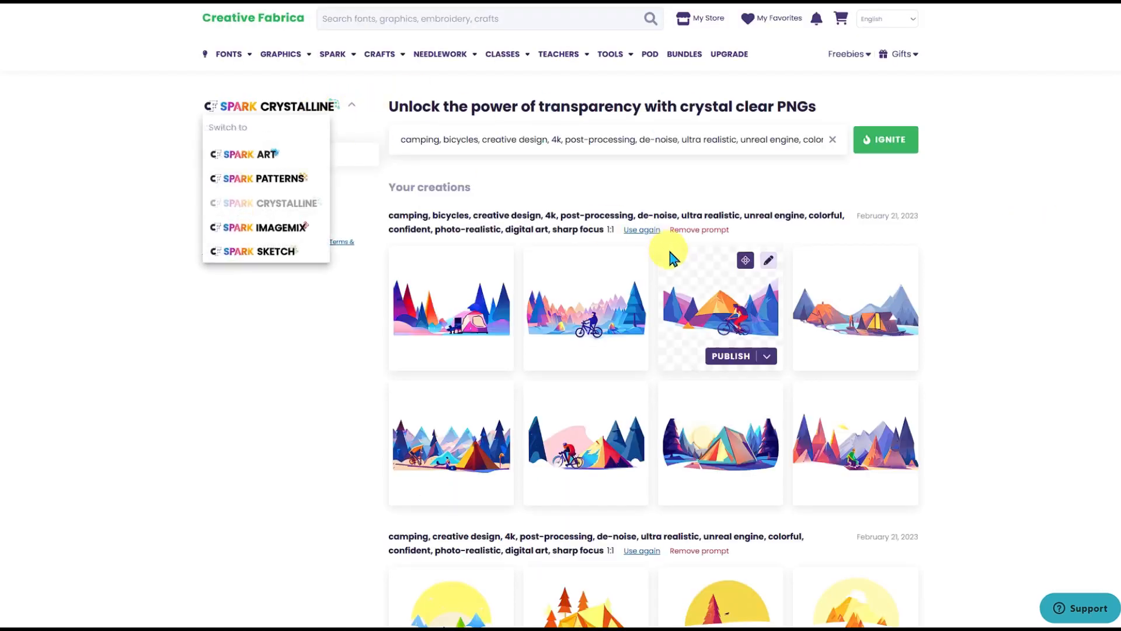
scroll(993, 278, "down", 1)
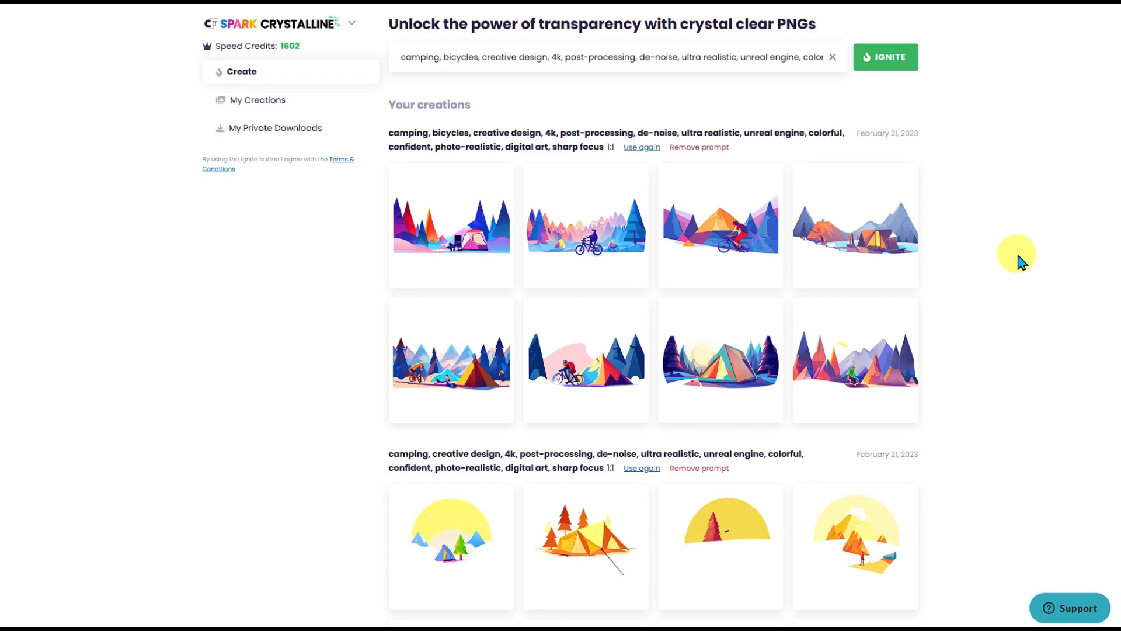
scroll(1014, 250, "up", 1)
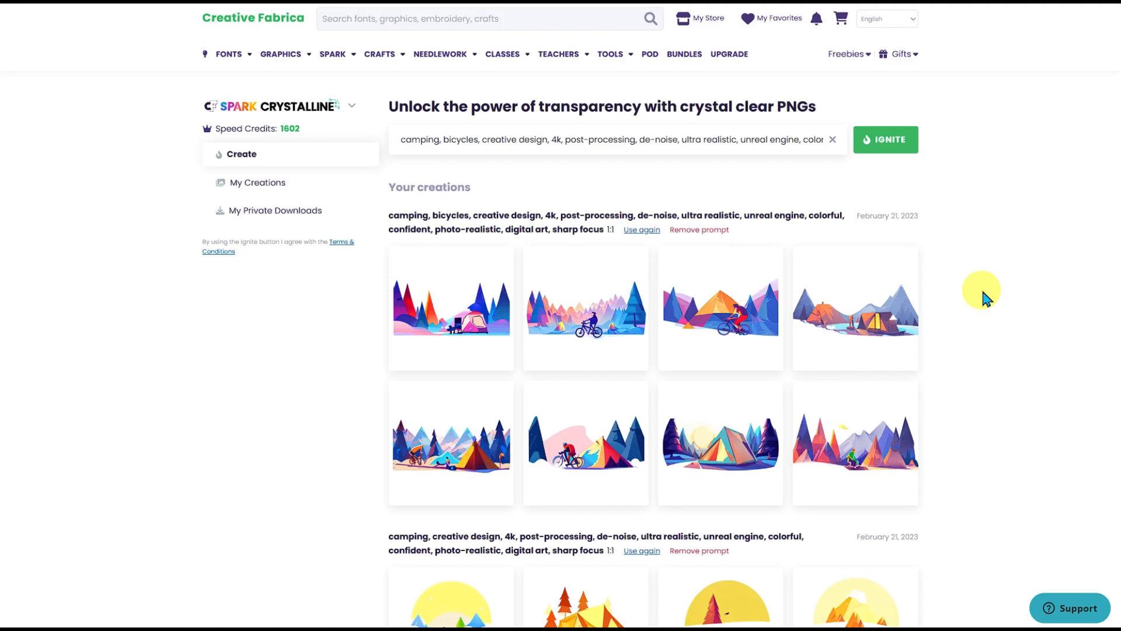
left_click(345, 106)
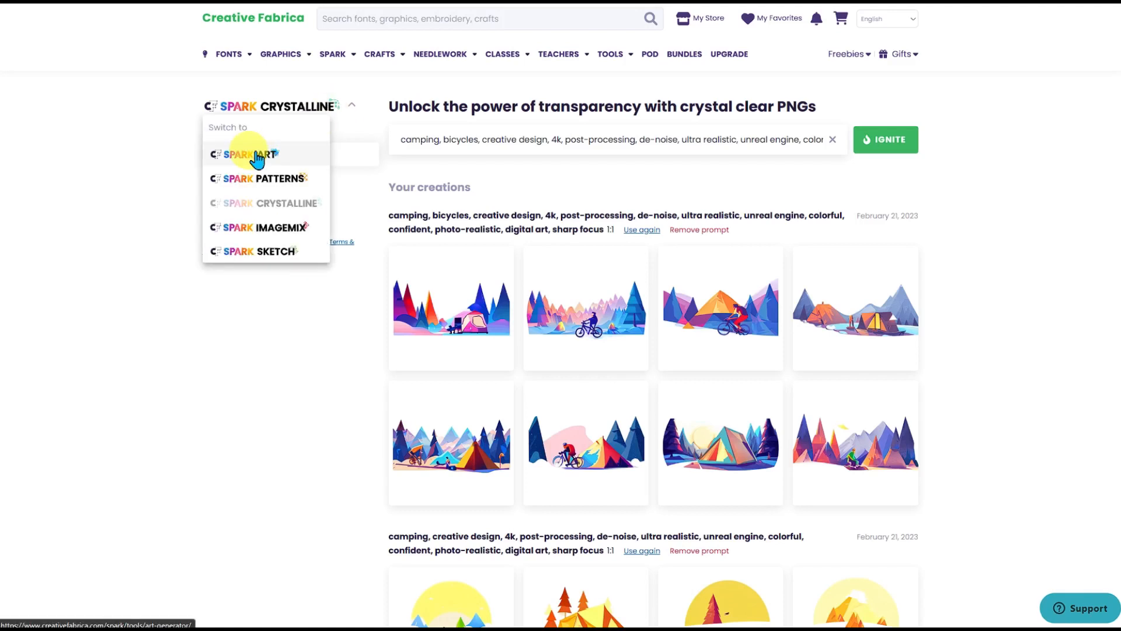
left_click(299, 156)
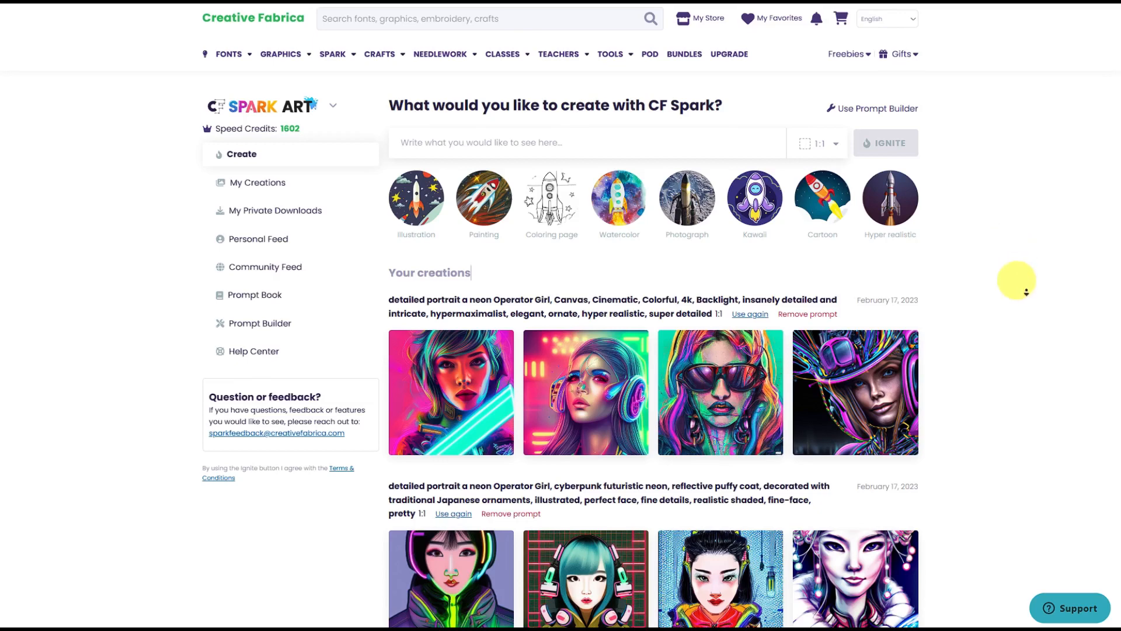
scroll(1025, 289, "down", 2)
scroll(1025, 298, "down", 1)
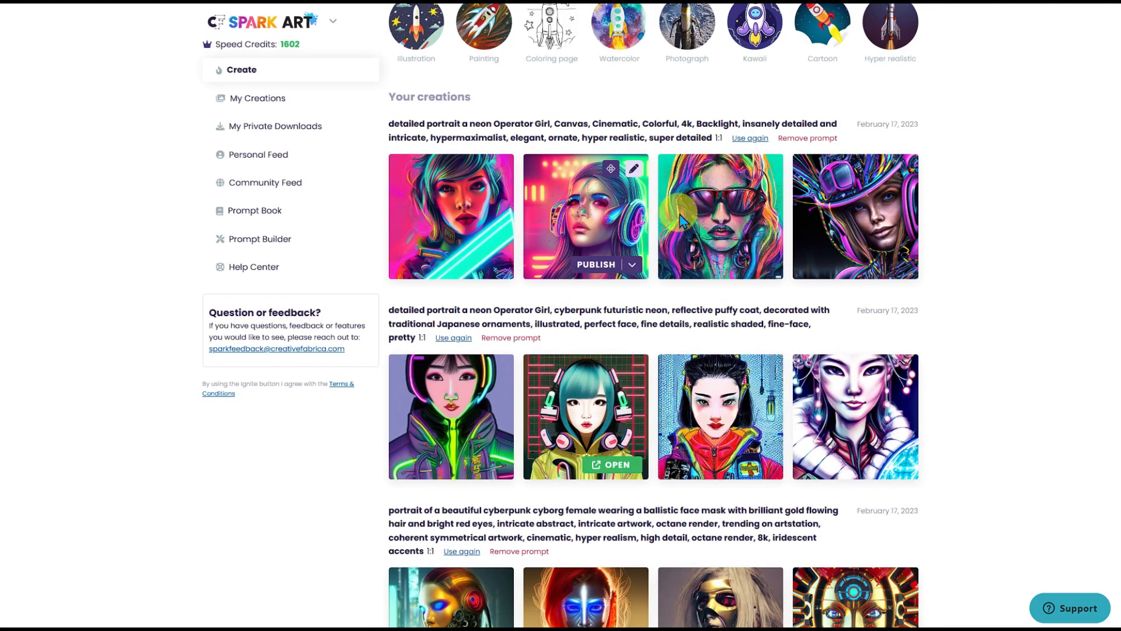
scroll(1013, 211, "up", 3)
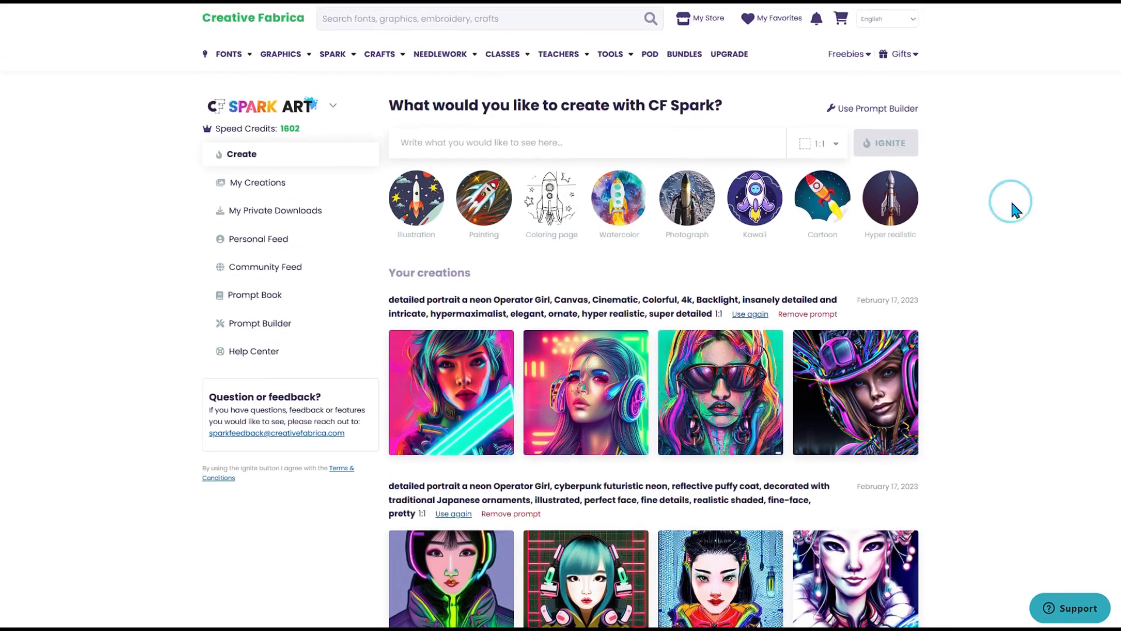
left_click(1015, 209)
mouse_move(664, 386)
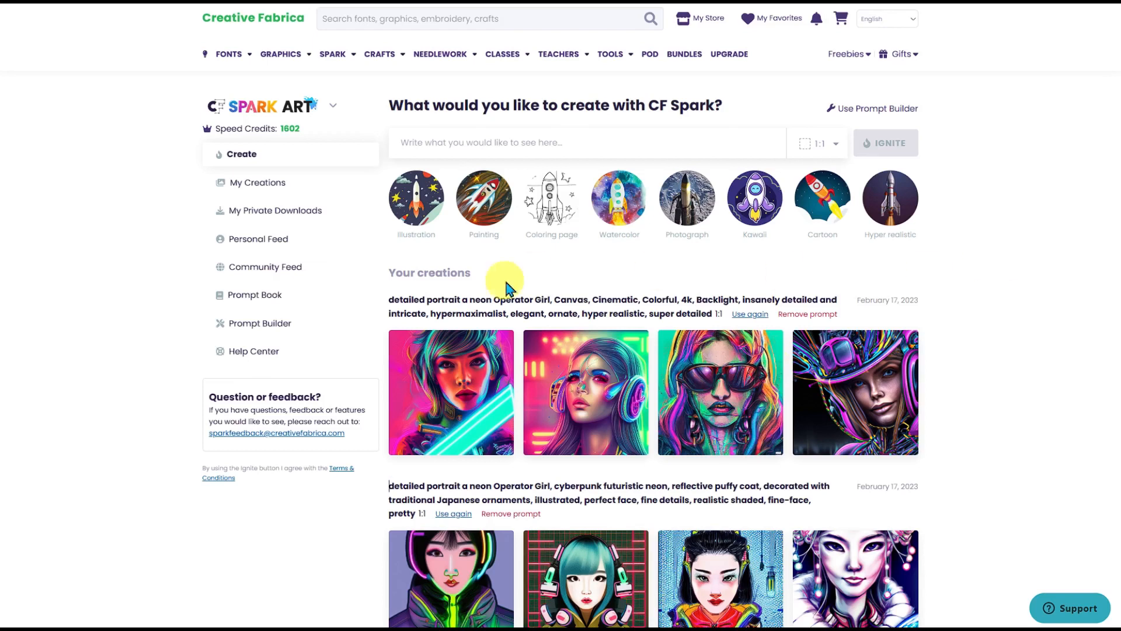
left_click(995, 262)
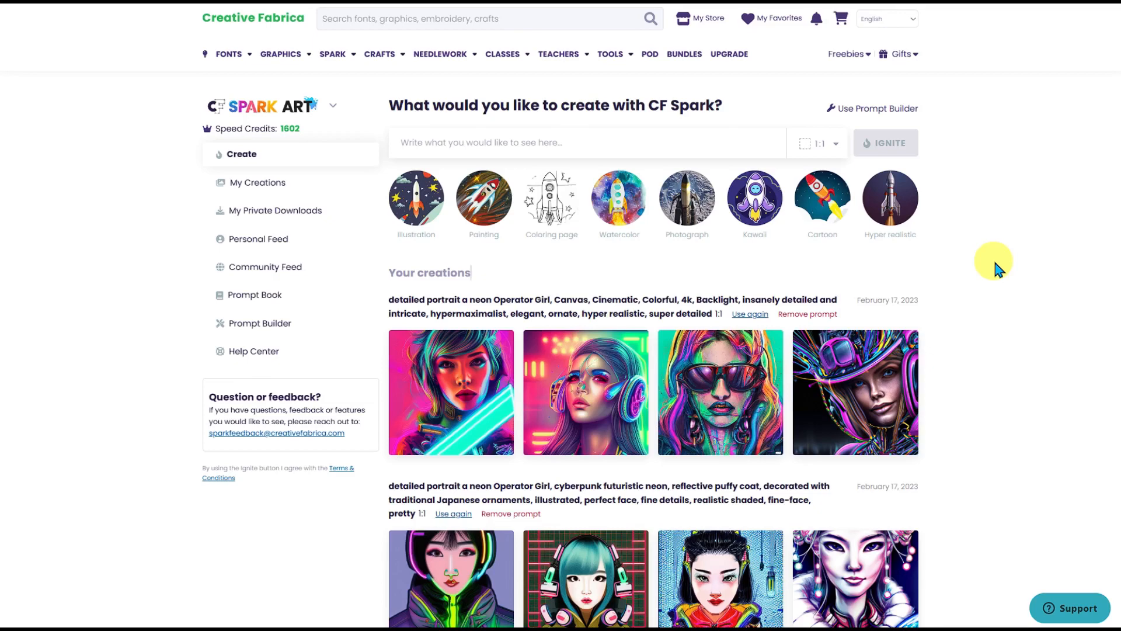
Browse the earlier creations in Spark Crystalline, including the "house on a prairie" designs, and check the list of other Spark tools
scroll(1060, 349, "down", 15)
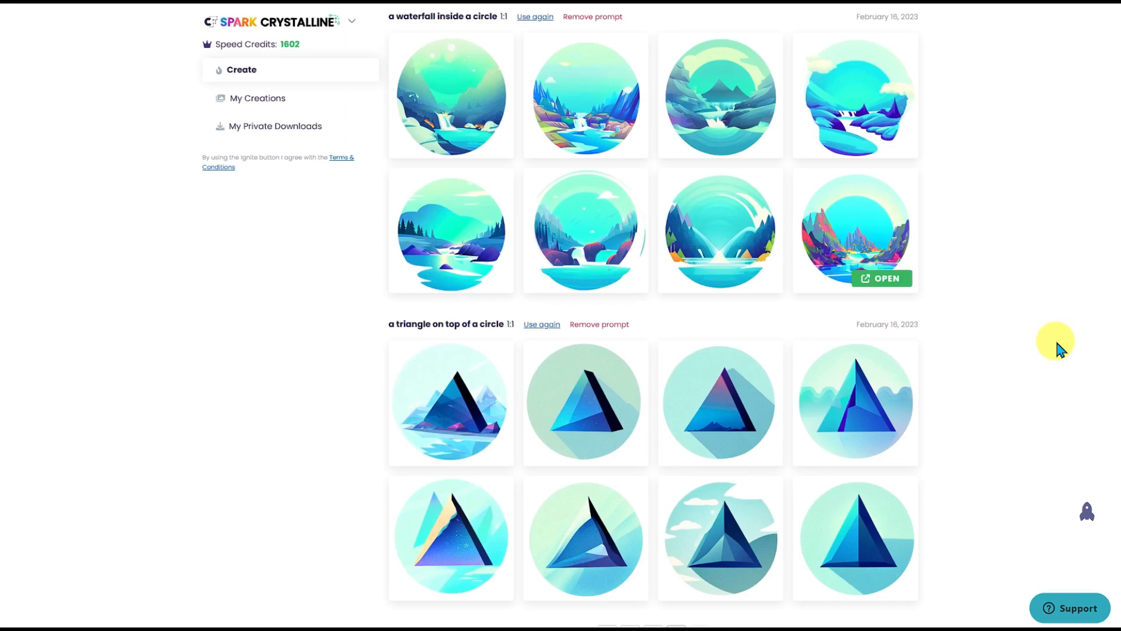
left_click(352, 24)
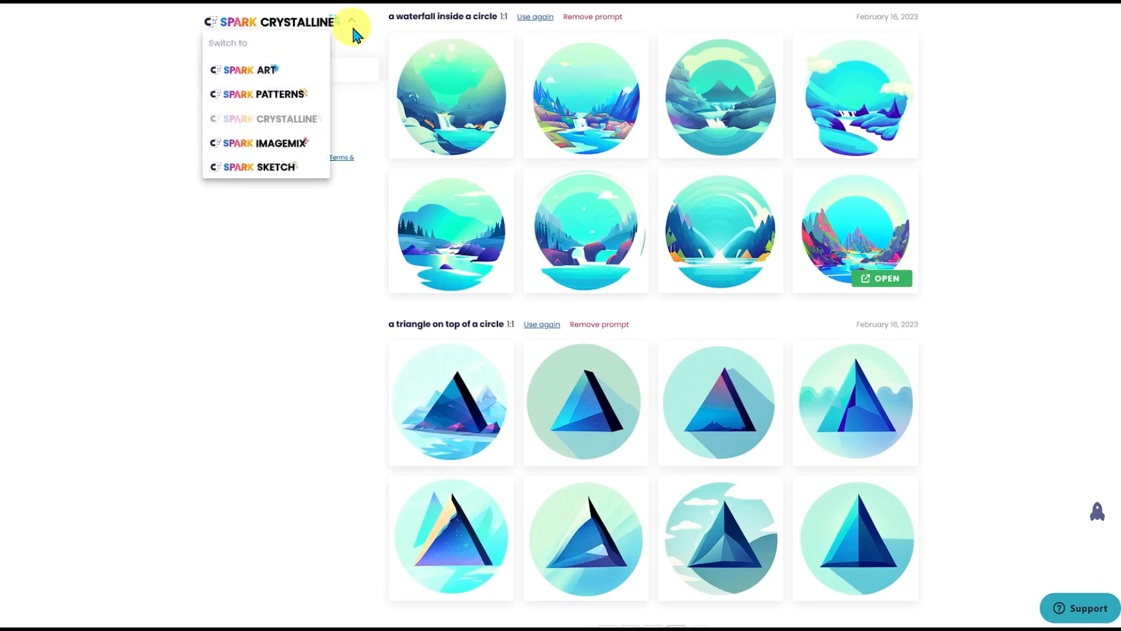
left_click(345, 233)
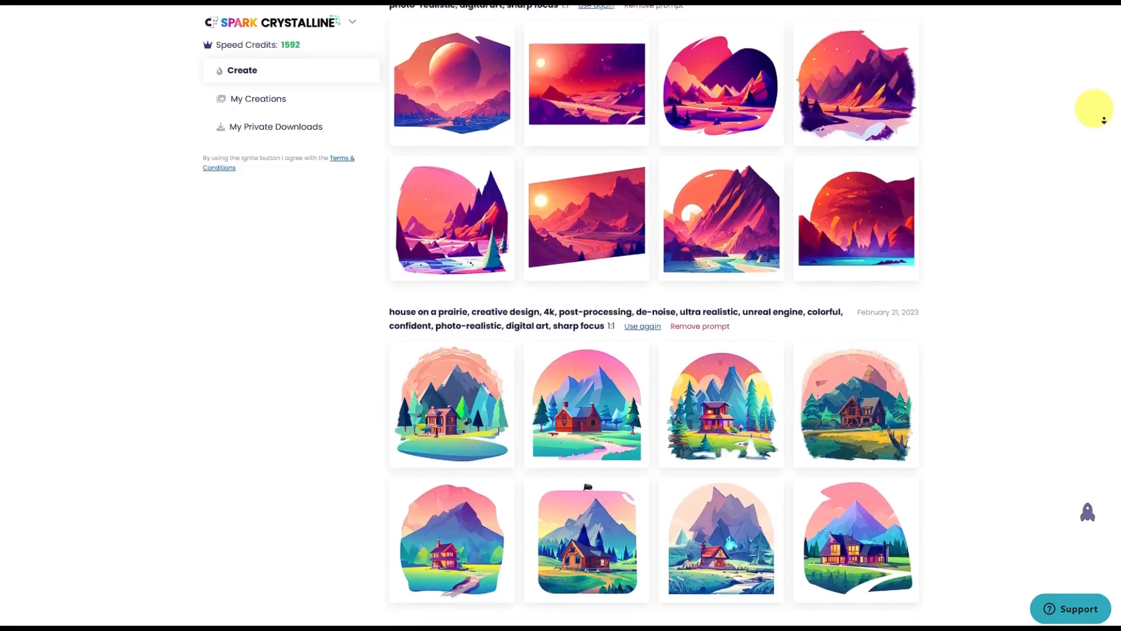
scroll(1095, 114, "down", 2)
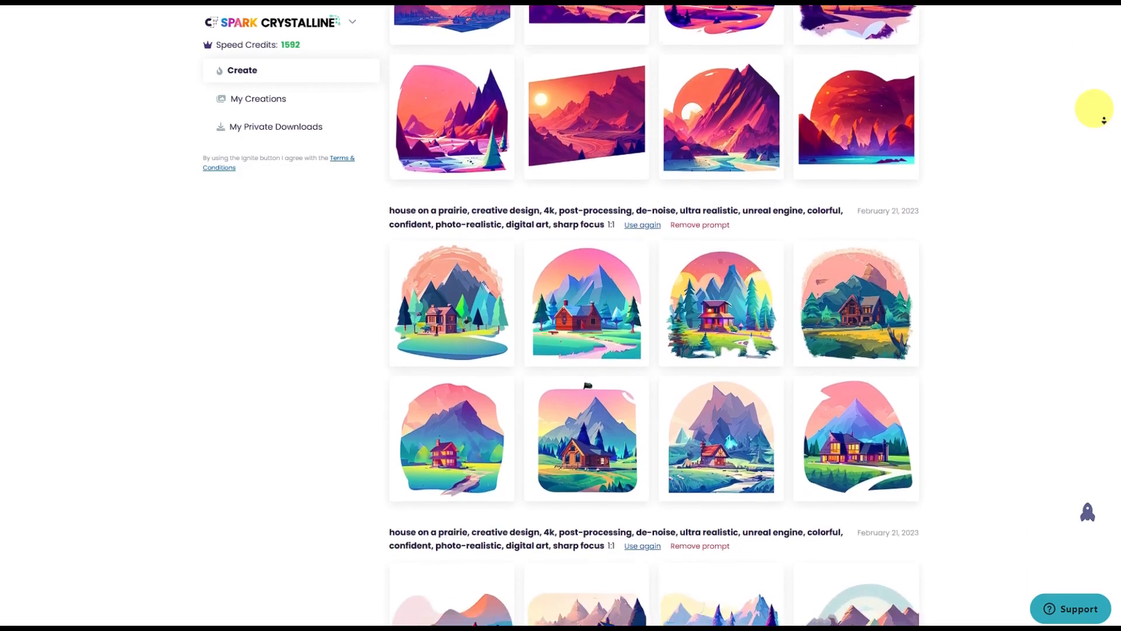